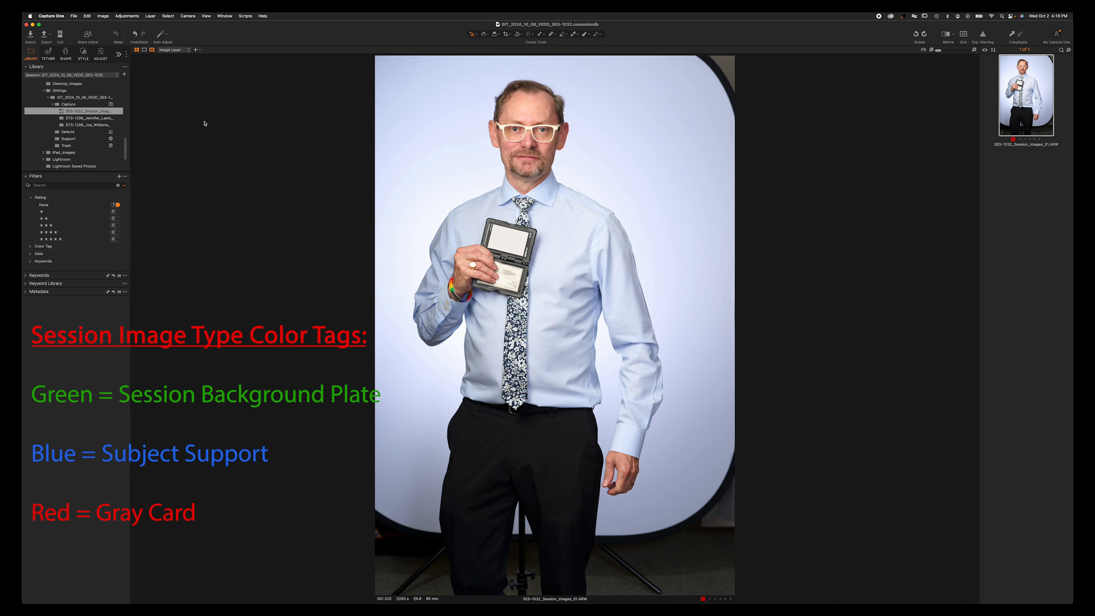
- Open the STS-1298 folder, turn off the five-star Rating filter, and step through its 18 images
left_click(97, 119)
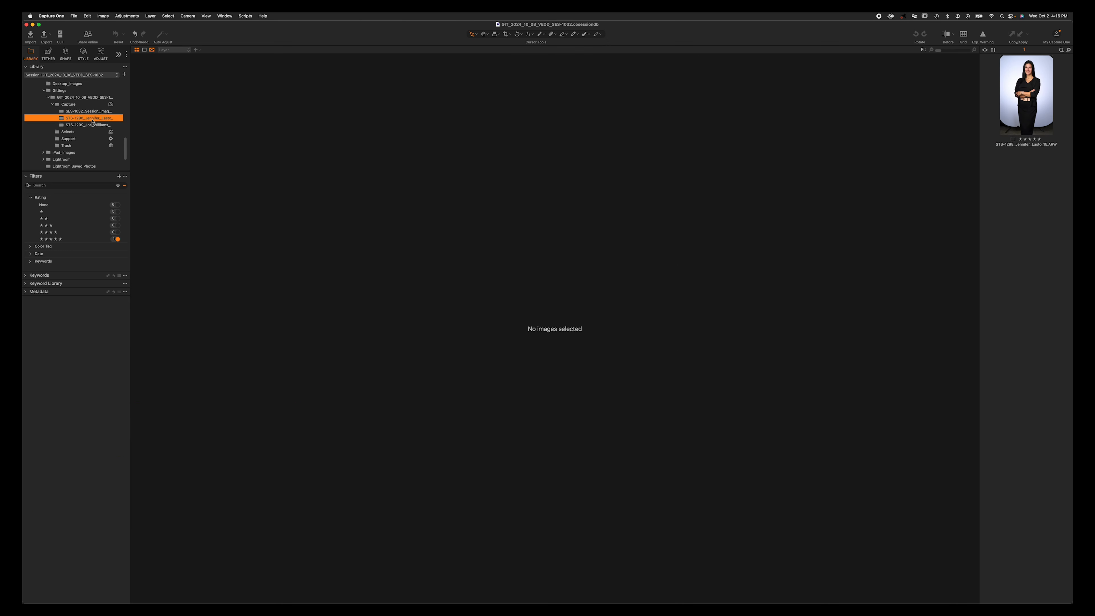
left_click(114, 238)
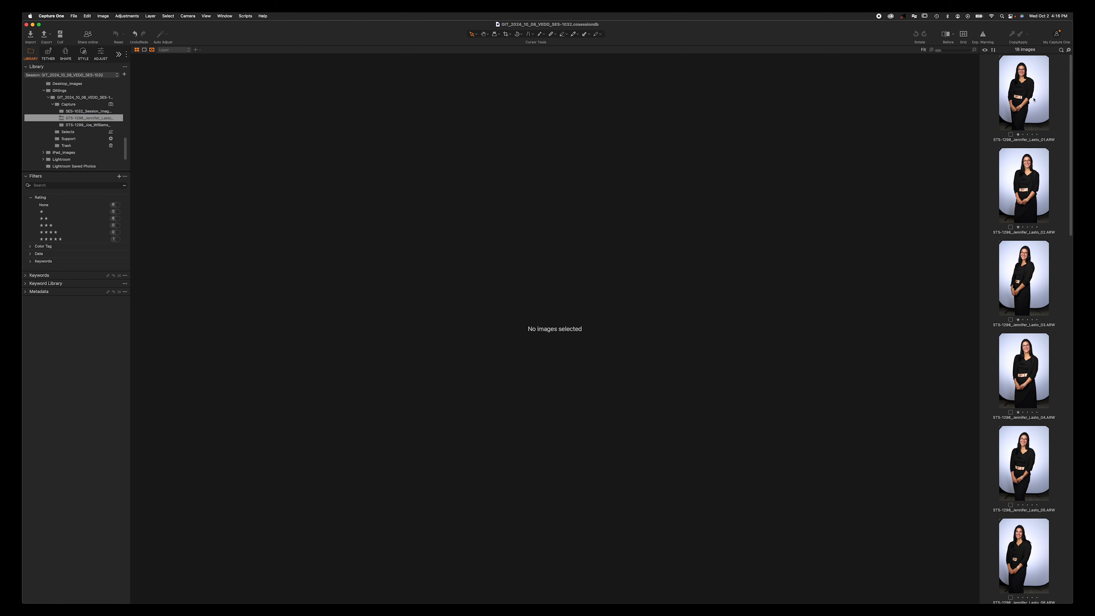
left_click(1033, 99)
key("Right")
key("Right")
key("Right")
key("Right")
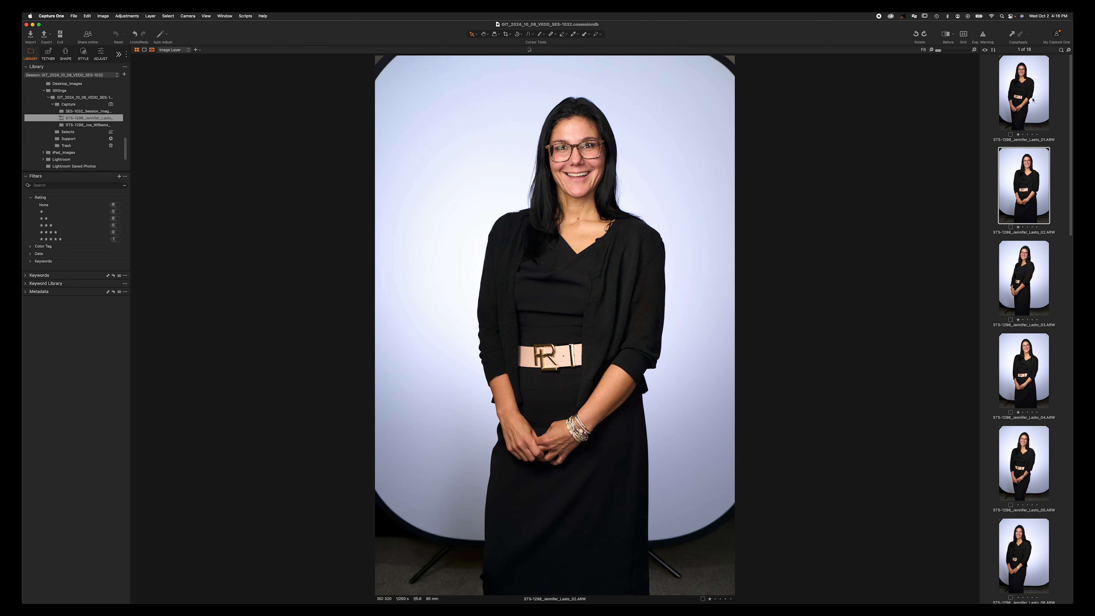
key("Right")
key("Right")
key("Right")
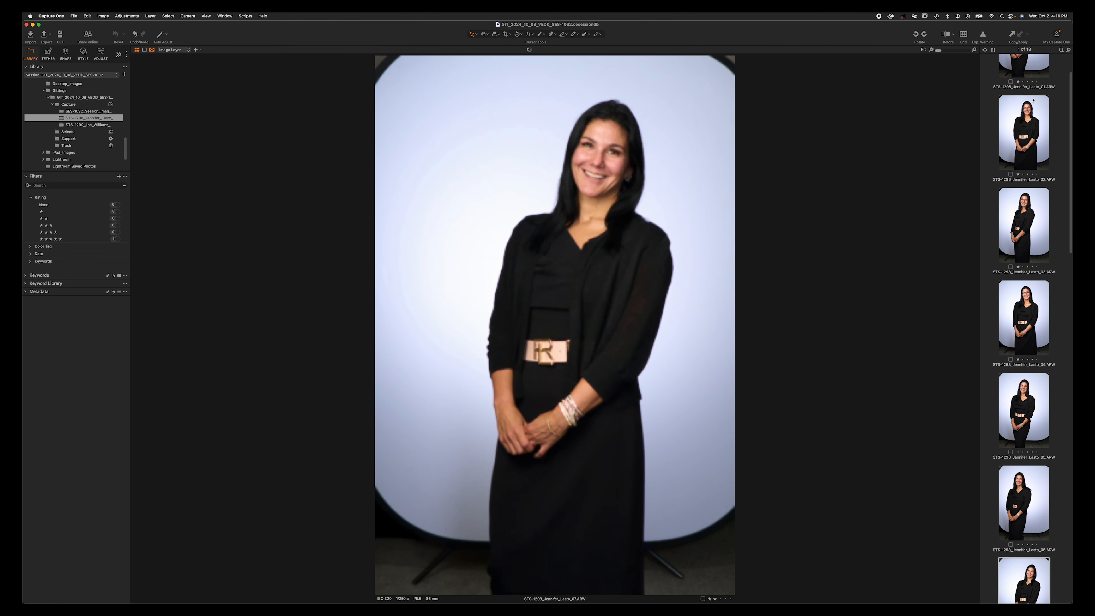
key("Right")
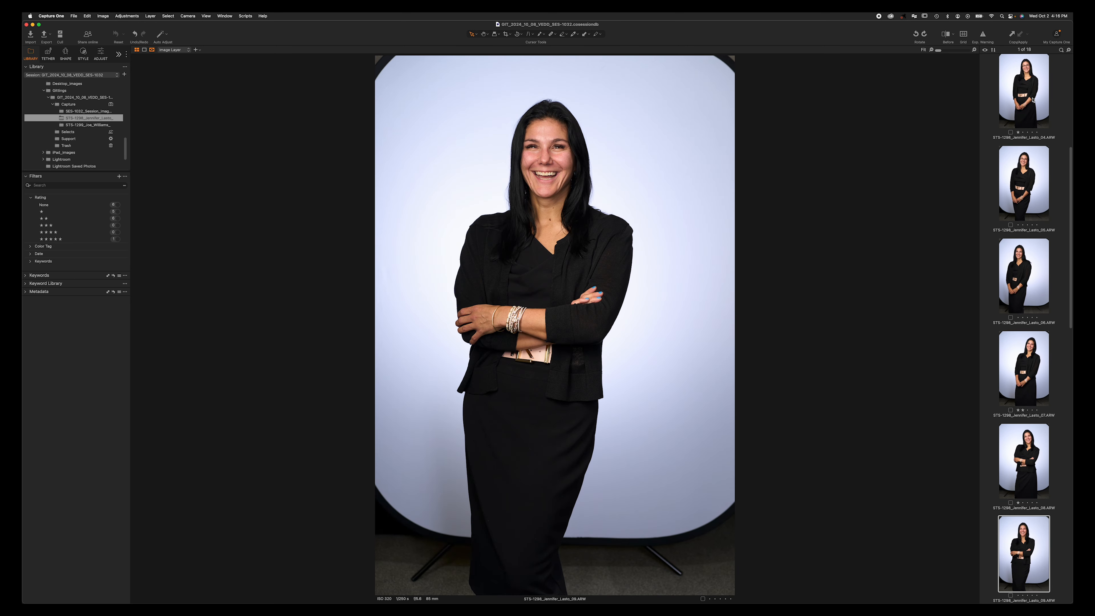
key("Right")
key("Right")
key("Right")
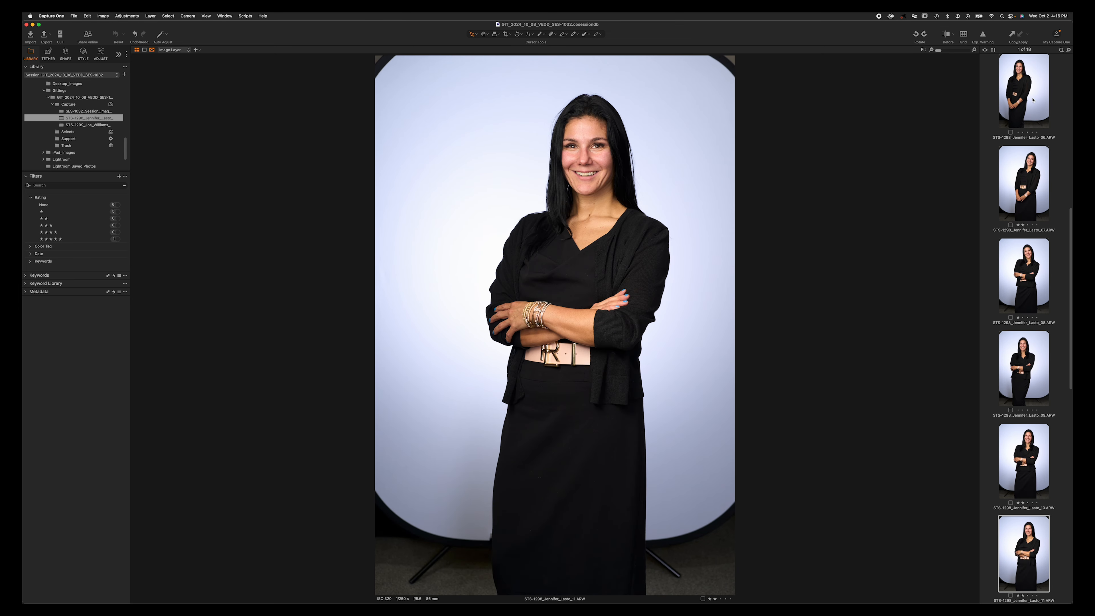
key("Right")
key("Right")
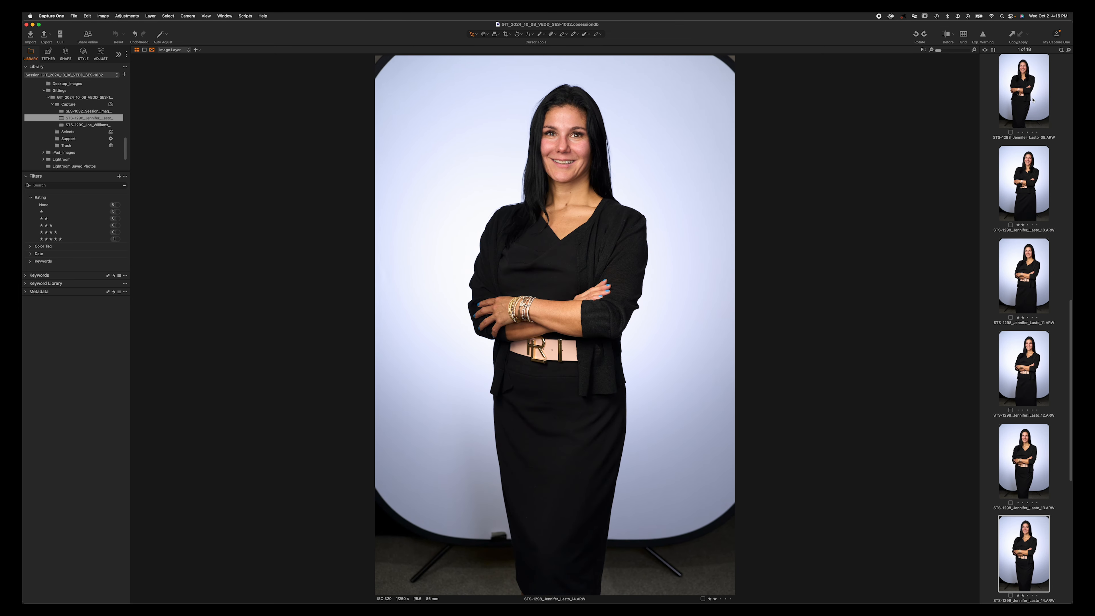
key("Right")
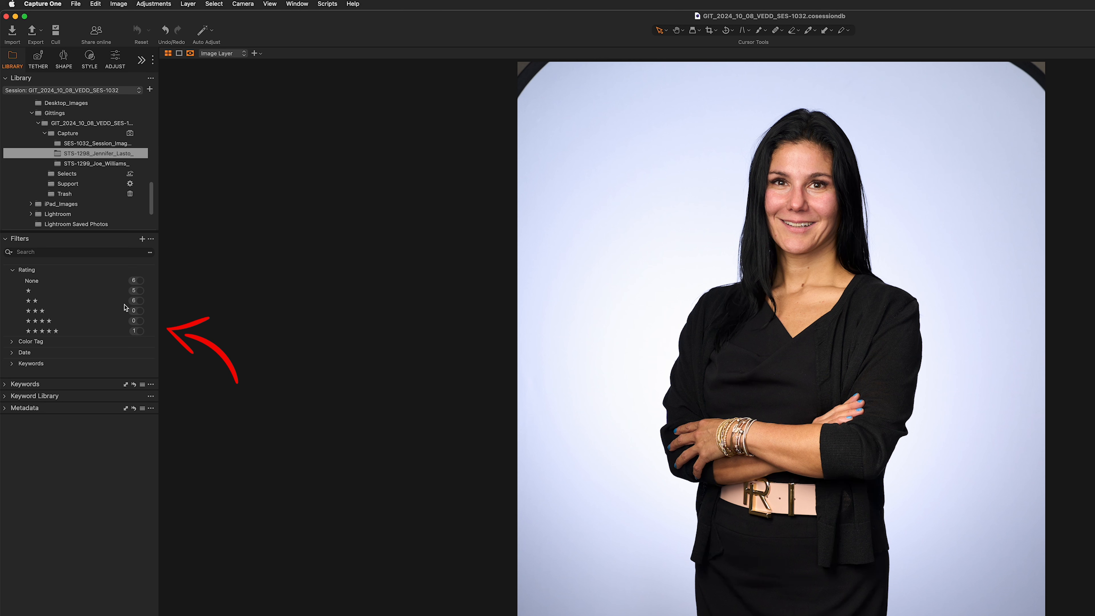
left_click(141, 281)
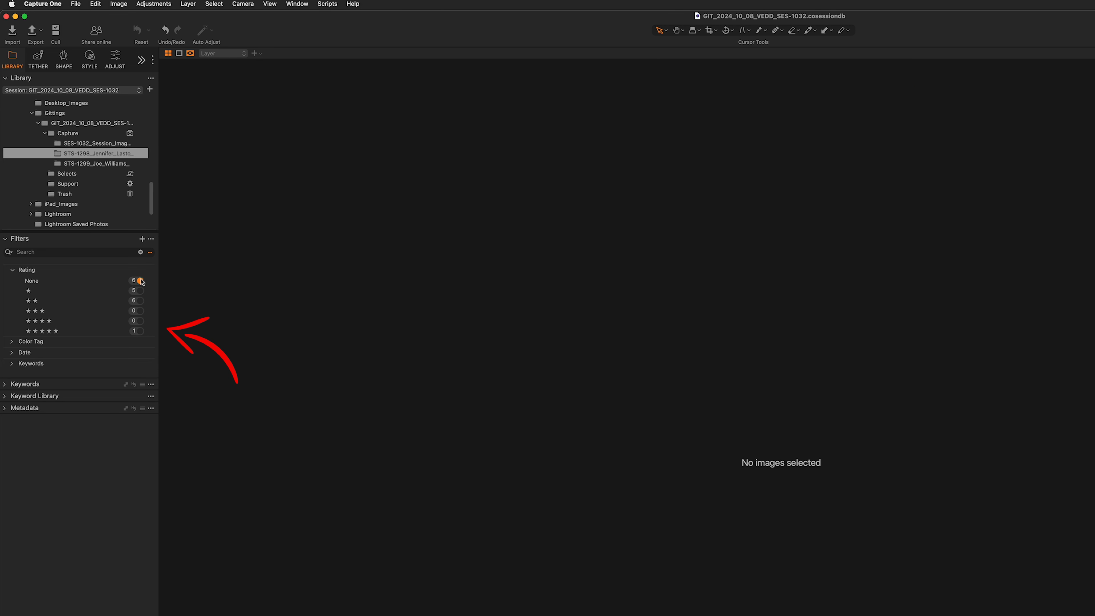
left_click(142, 288)
left_click(142, 281)
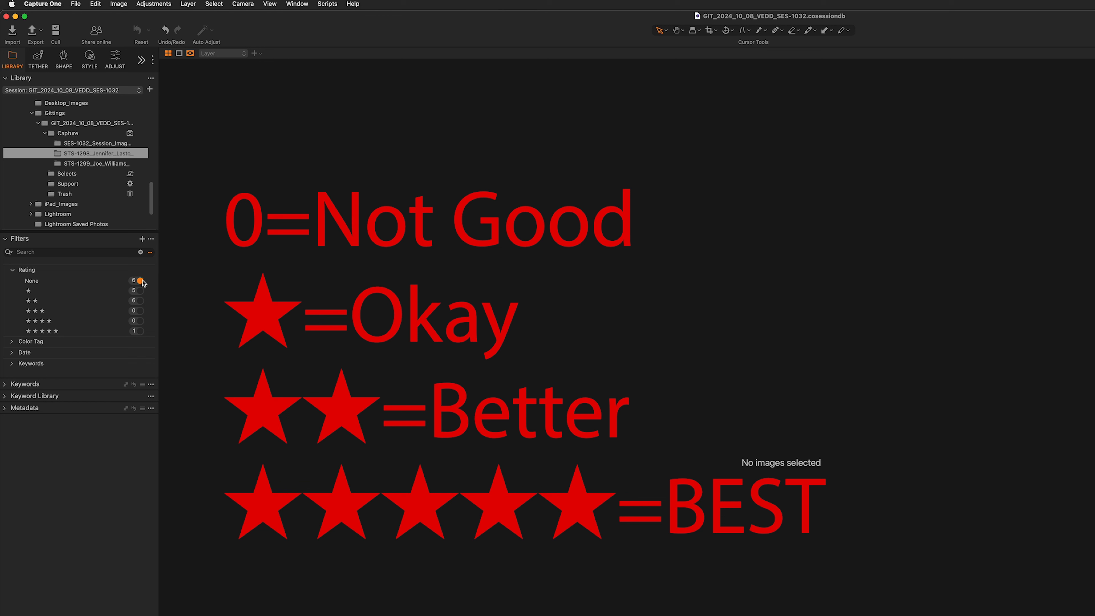
left_click(141, 291)
left_click(142, 301)
left_click(141, 331)
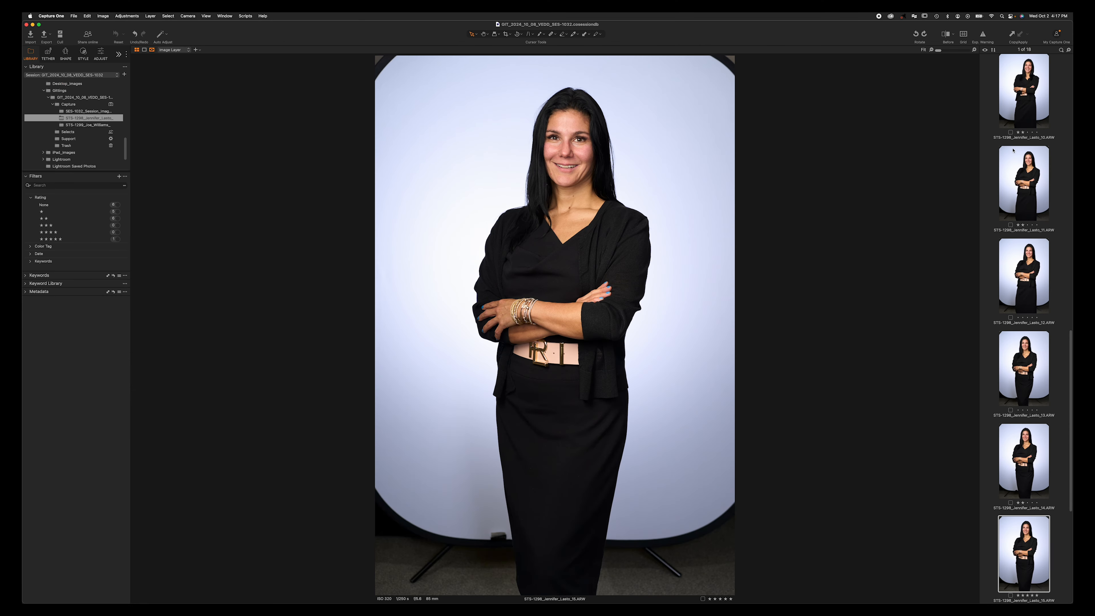
left_click(1034, 91)
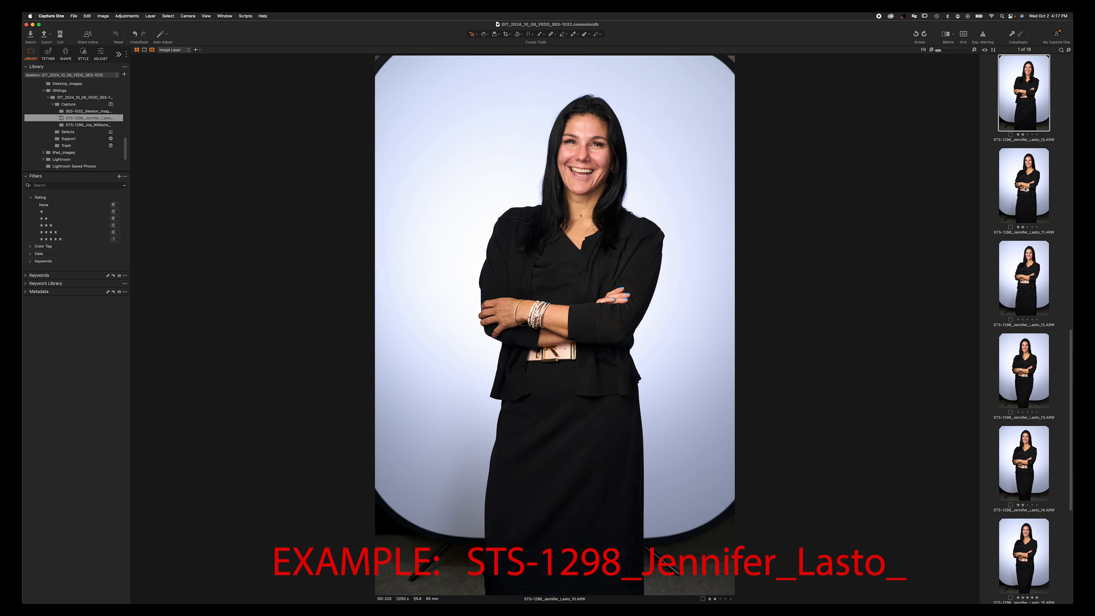
left_click(1025, 188)
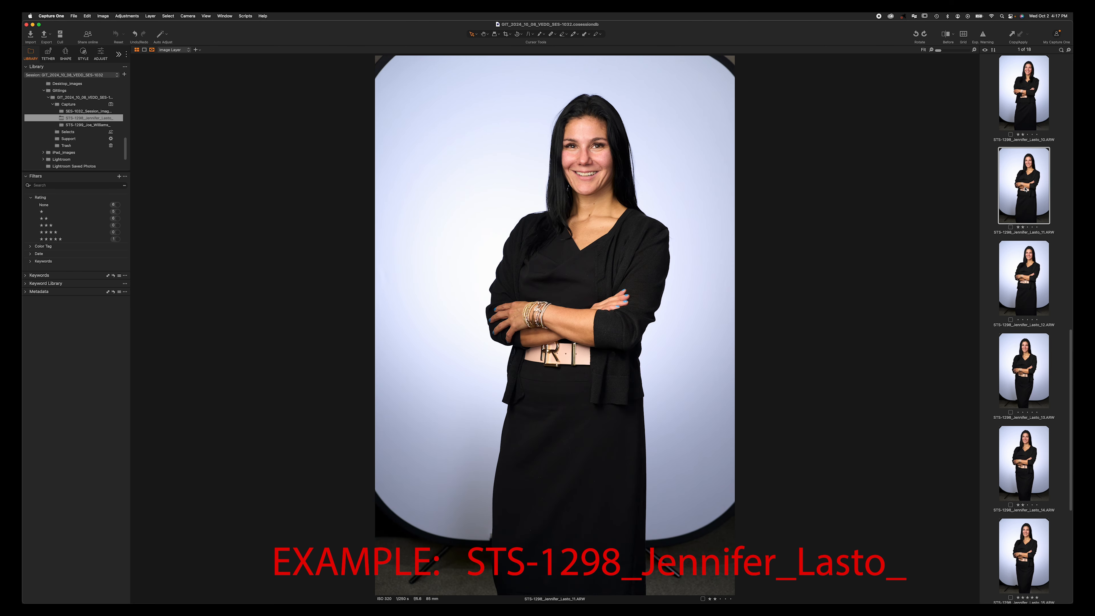
key("Down")
key("Down")
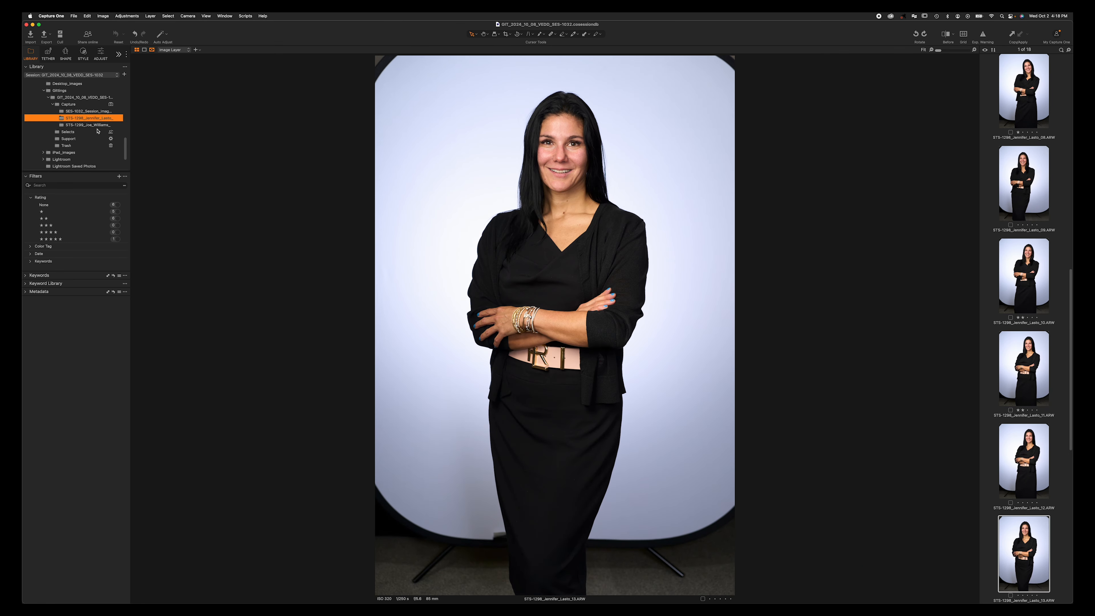
- Open the STS-1299 capture folder and review its images, ending on image 09
left_click(97, 126)
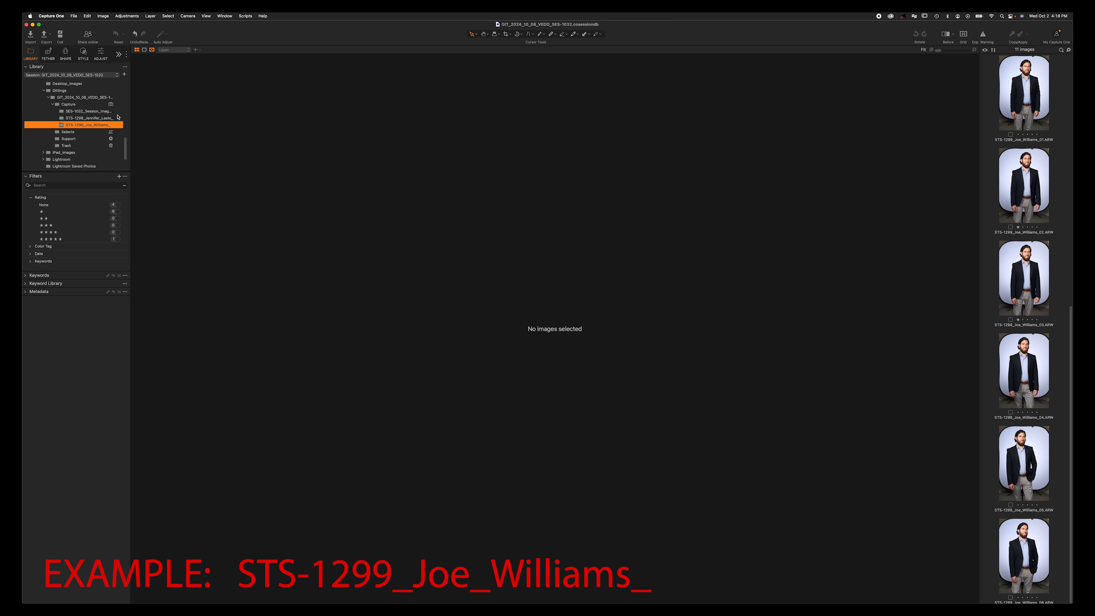
left_click(1040, 86)
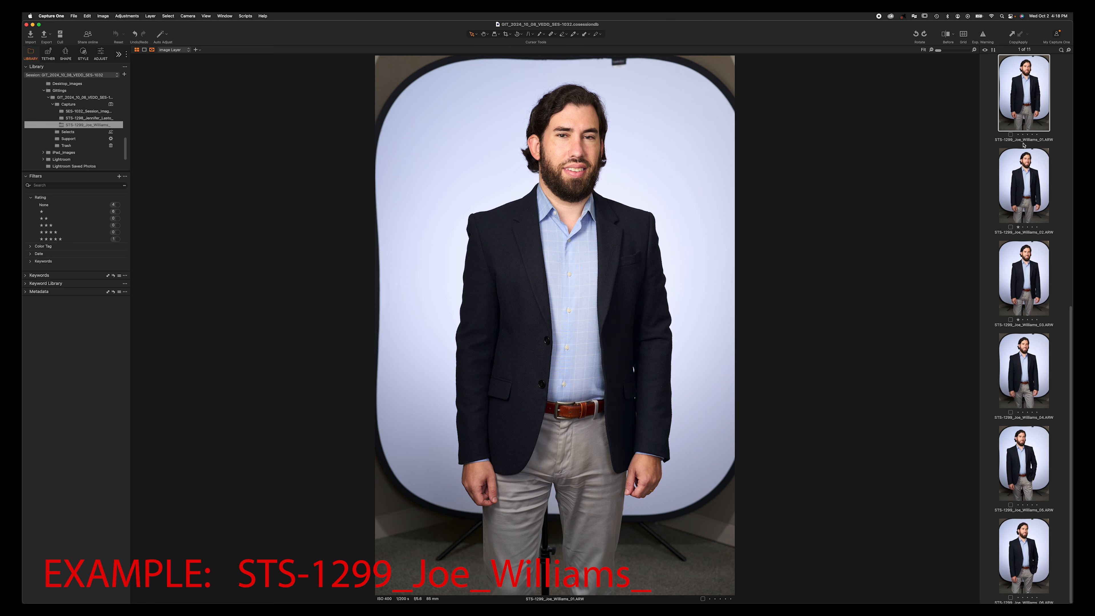
key("Down")
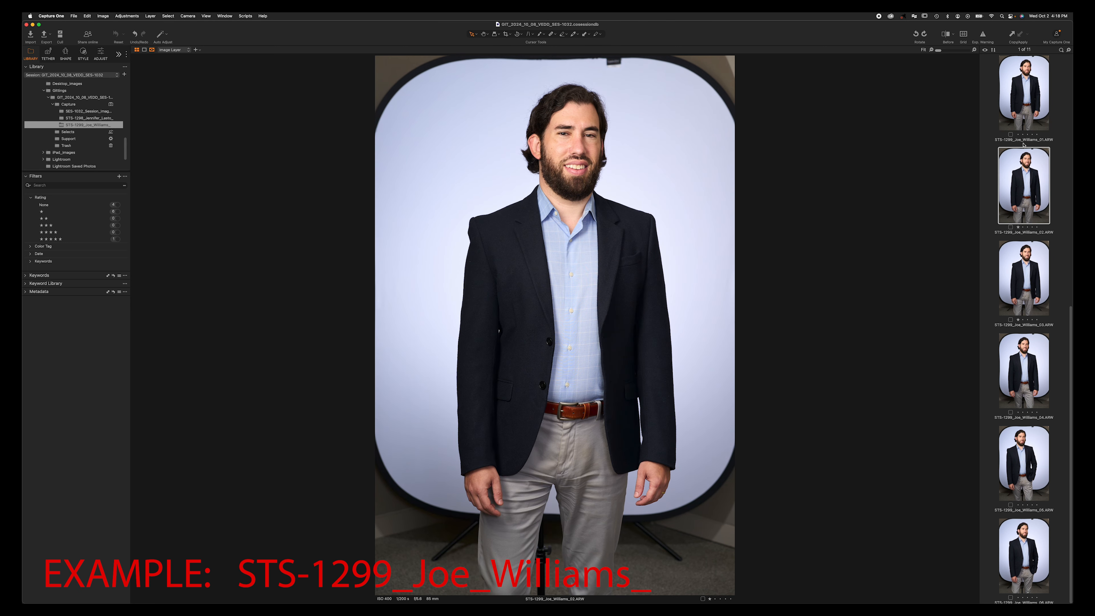
key("Down")
key("Down")
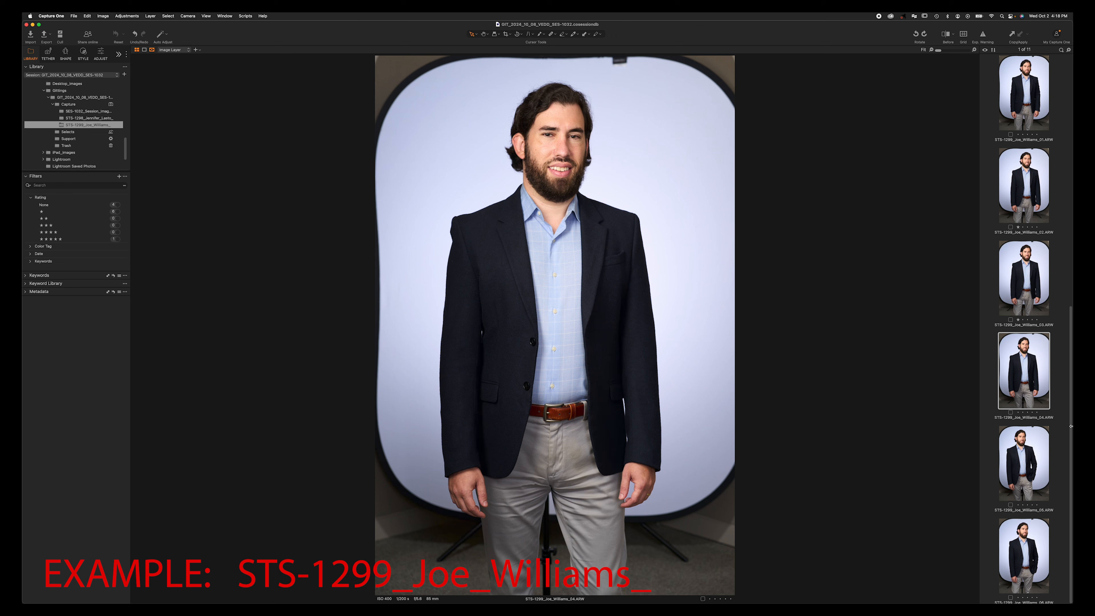
scroll(1027, 438, "down", 10)
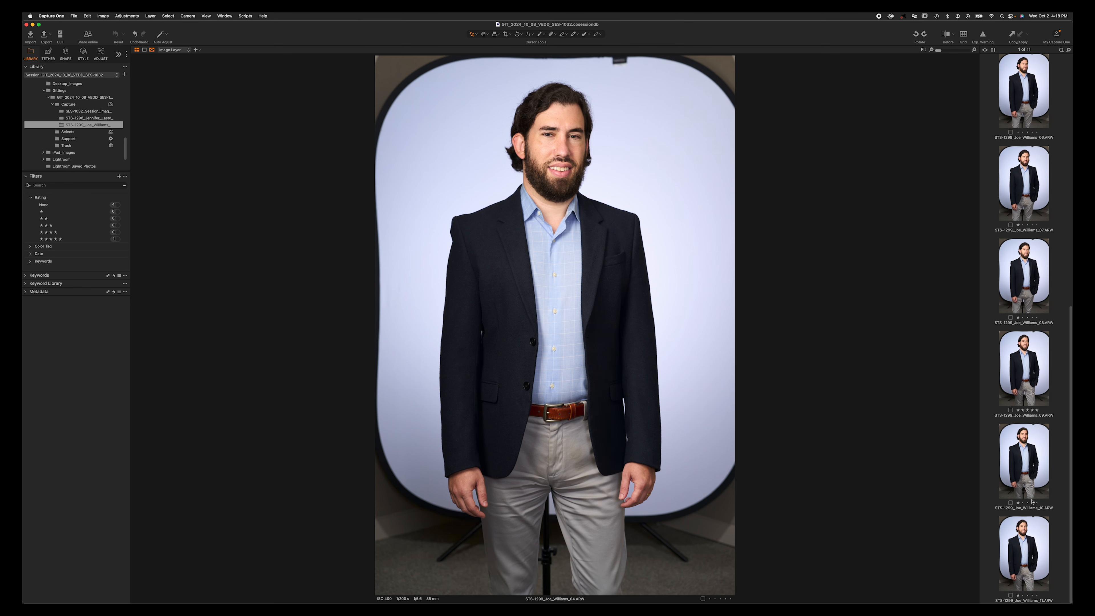
left_click(1030, 383)
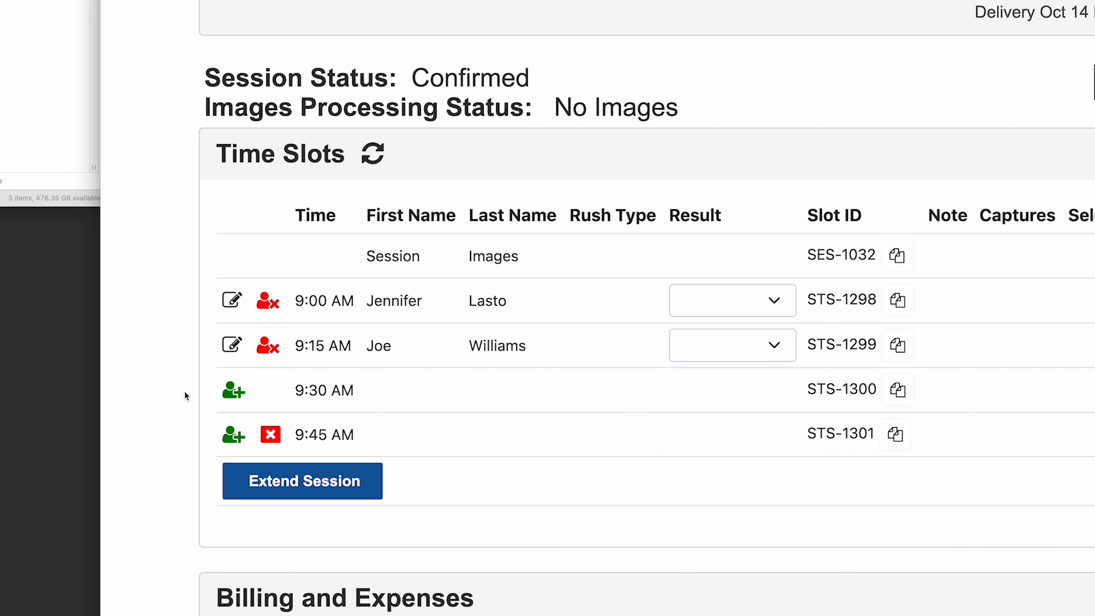
- For the 9:30 AM slot STS-1300, search for the walk-in subject by e-mail address
left_click(234, 395)
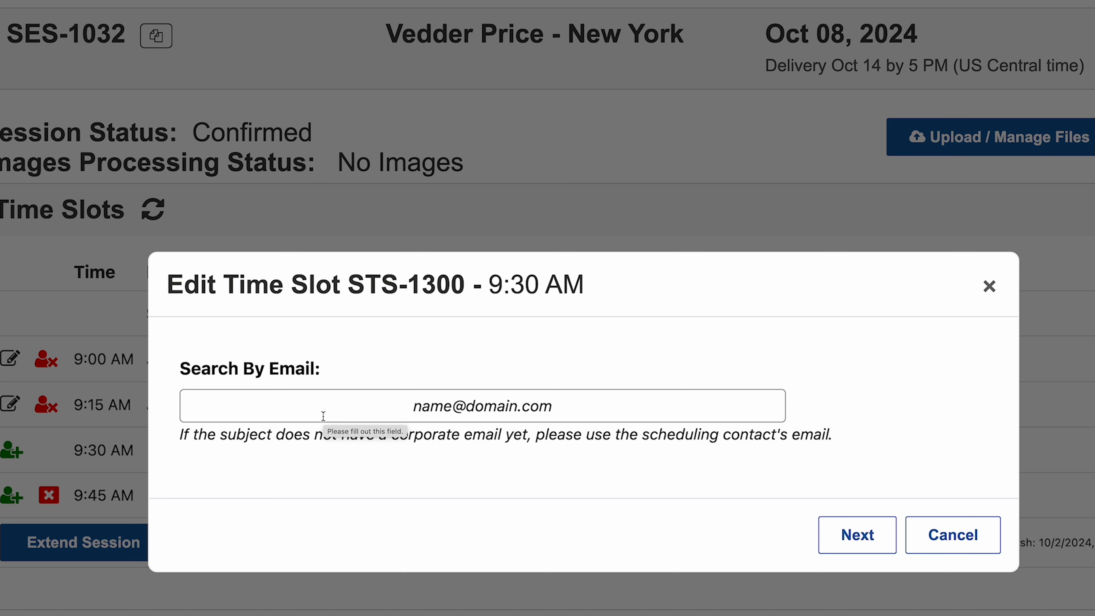
left_click(323, 416)
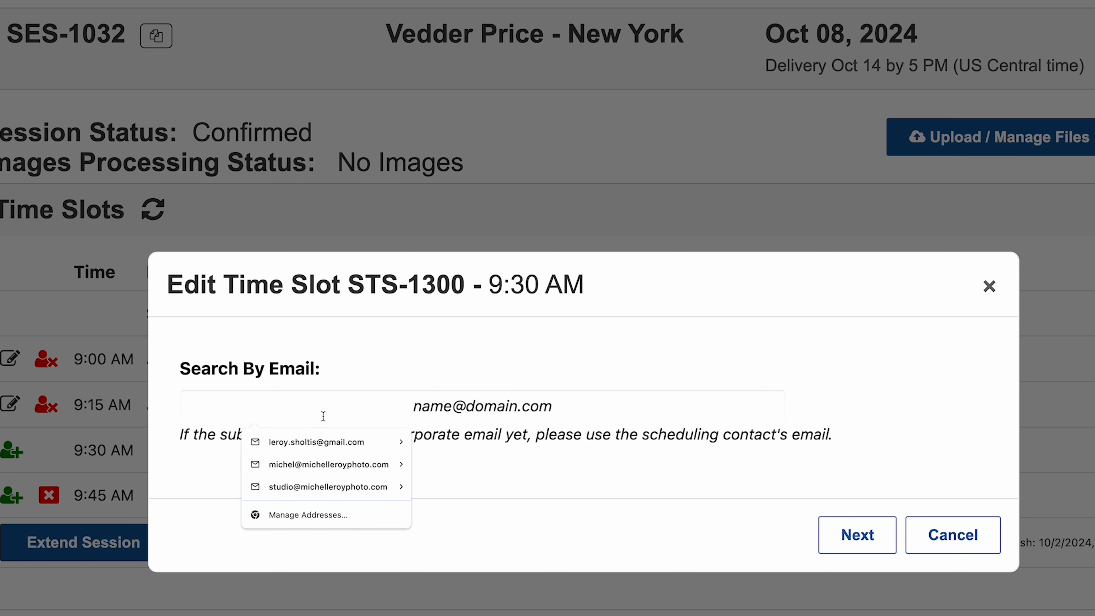
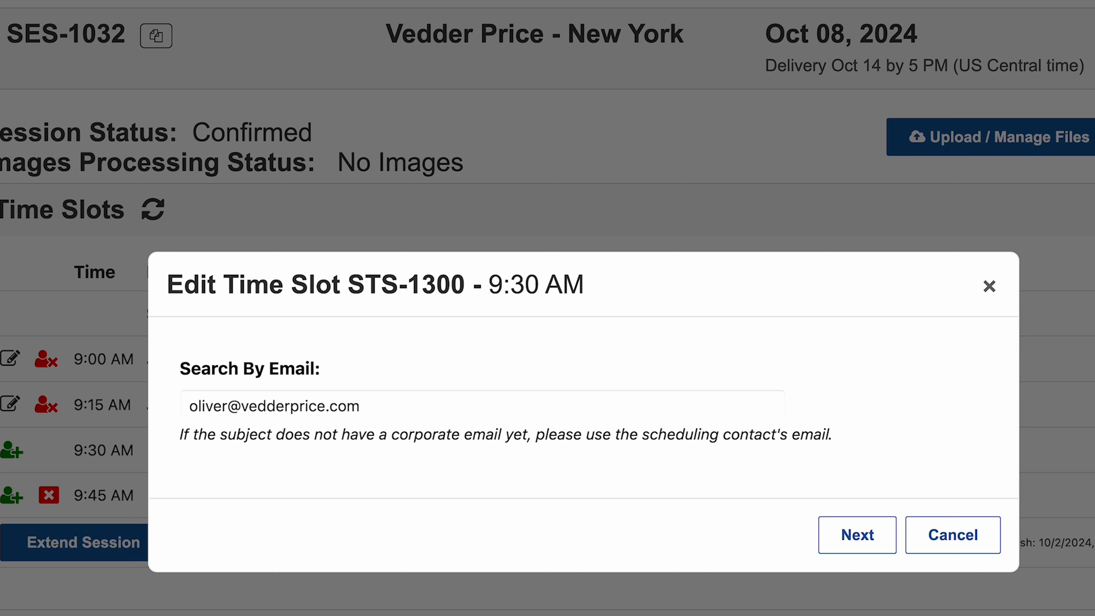
left_click(852, 534)
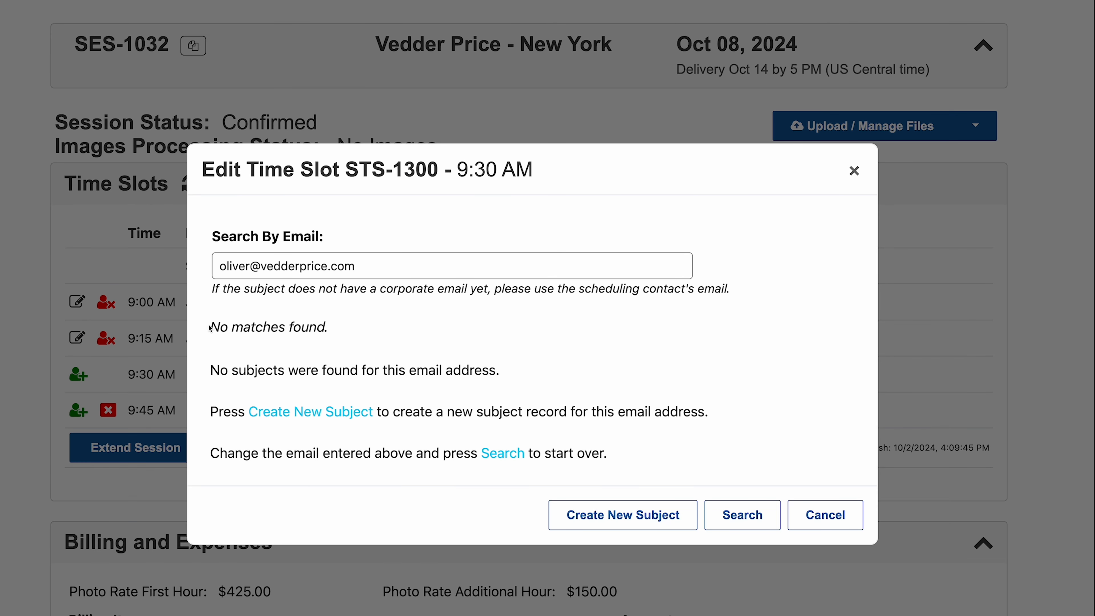
- Confirm no matches were found and start a new subject record
left_click_drag(210, 327, 367, 330)
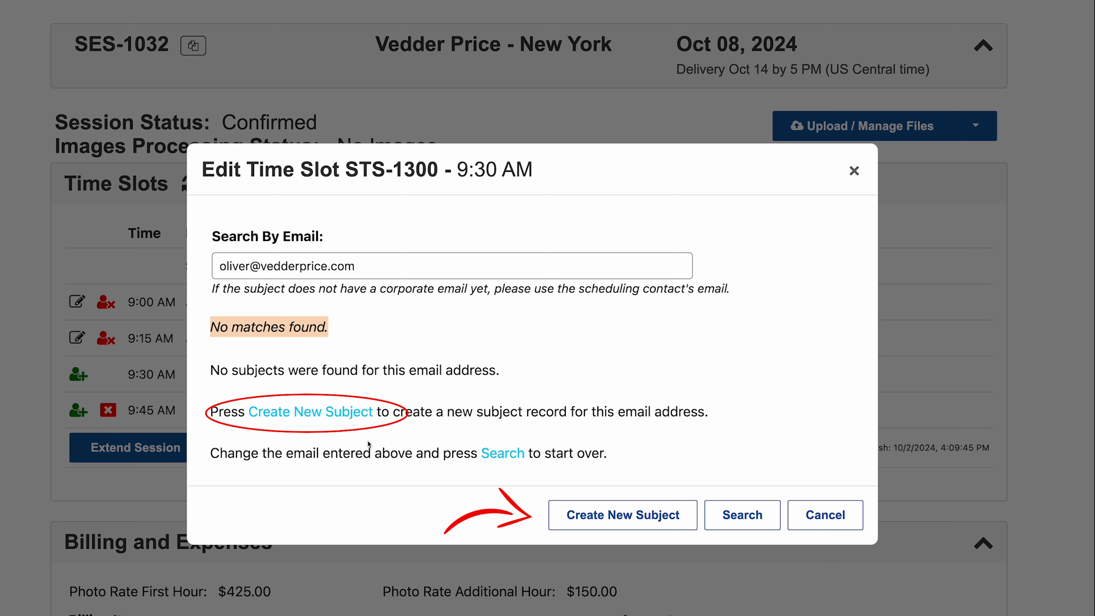
left_click(344, 426)
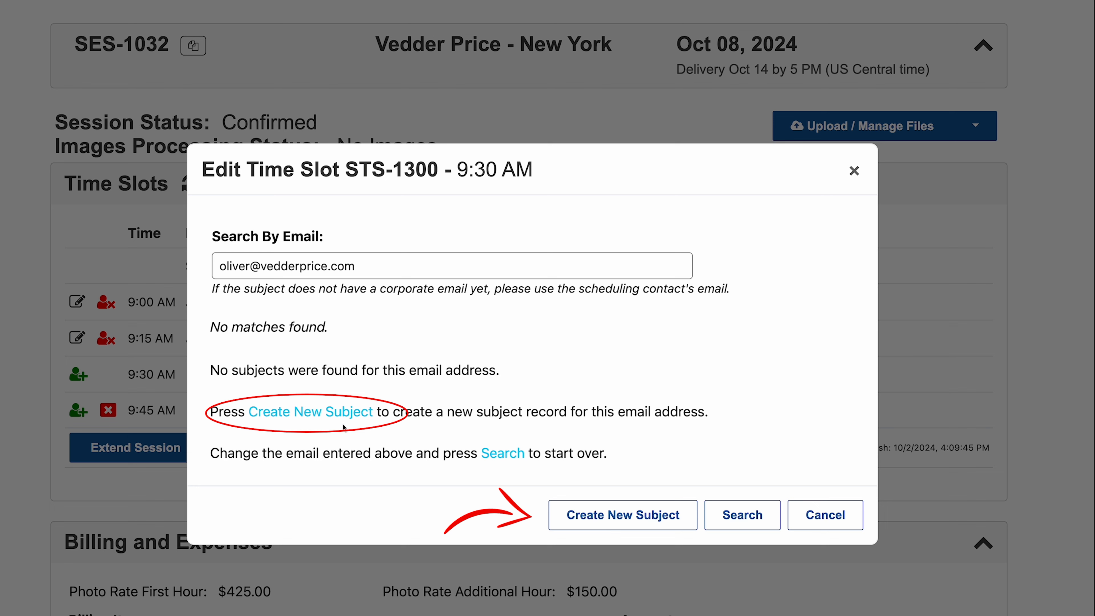
left_click(653, 517)
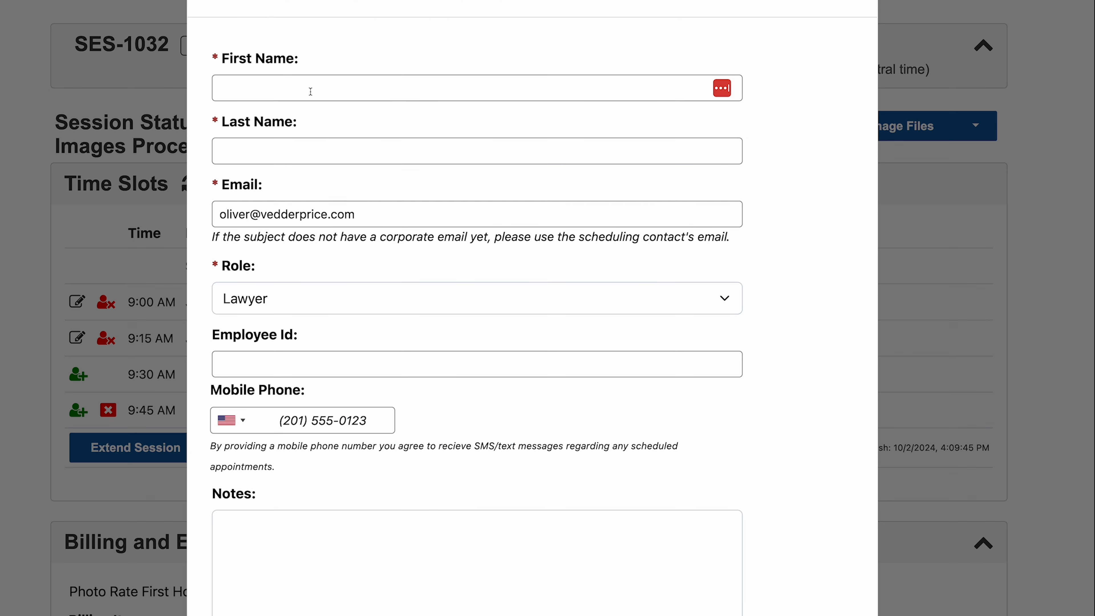
- Enter the subject's first and last name, keep role Lawyer, leave Employee Id blank, and save
left_click(310, 90)
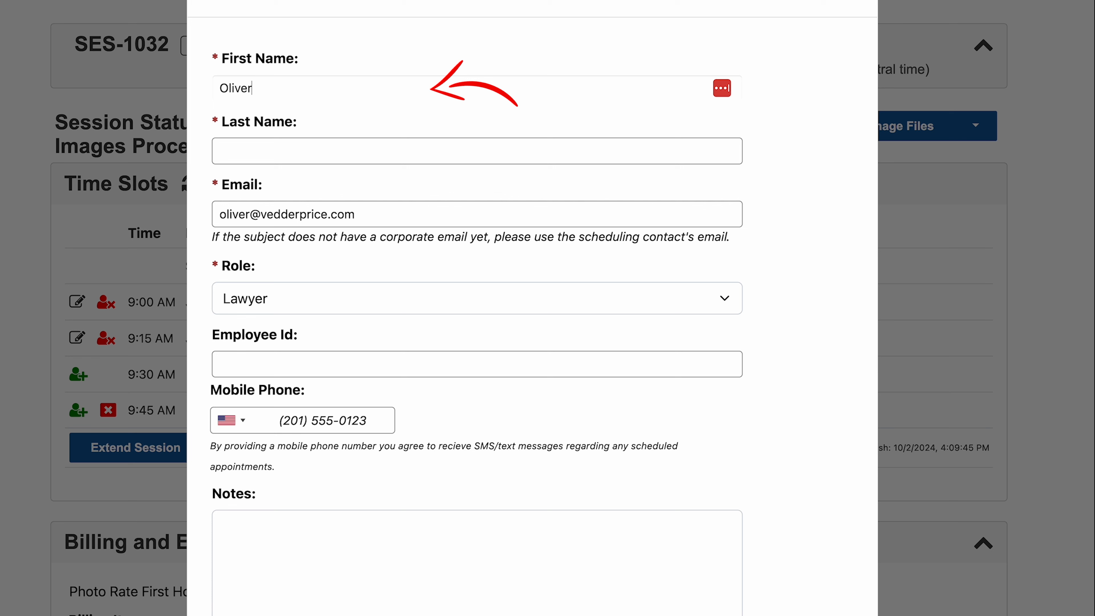
key("Tab")
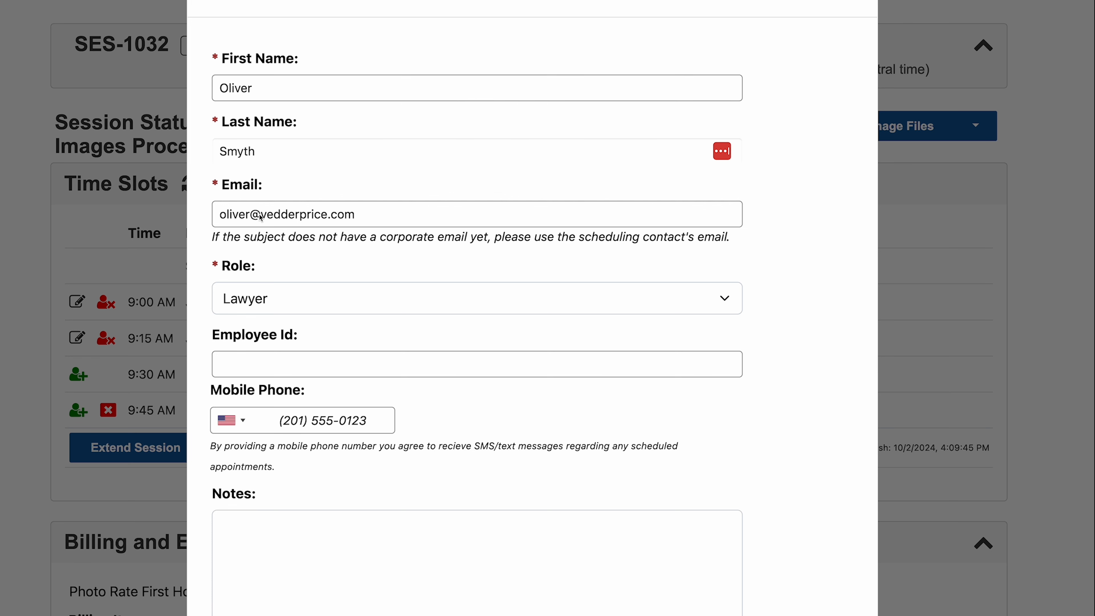
left_click(296, 264)
left_click(288, 298)
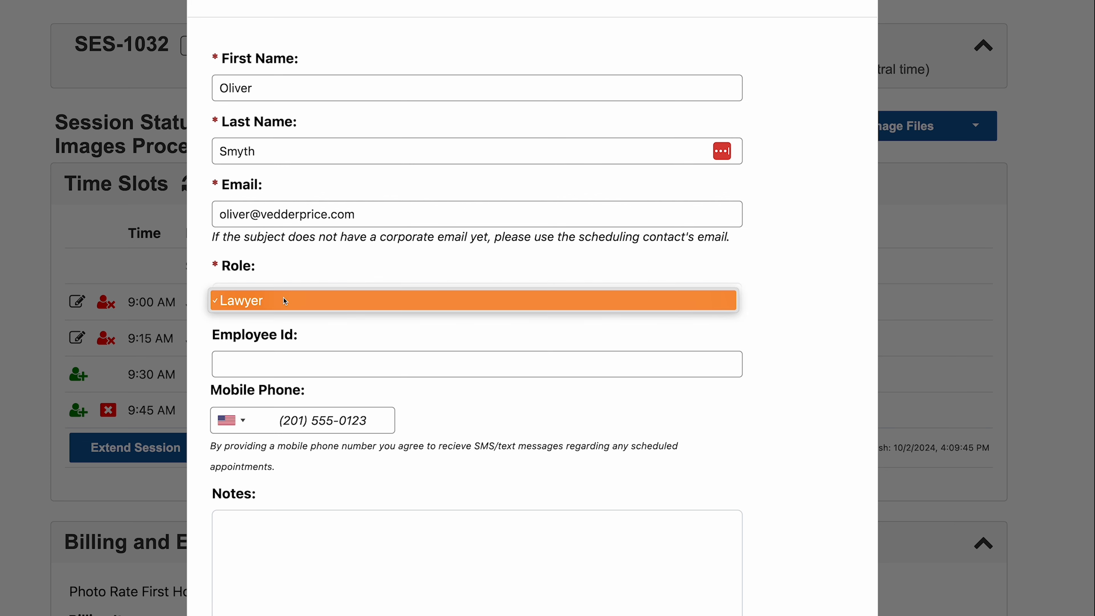
left_click(288, 299)
left_click(283, 360)
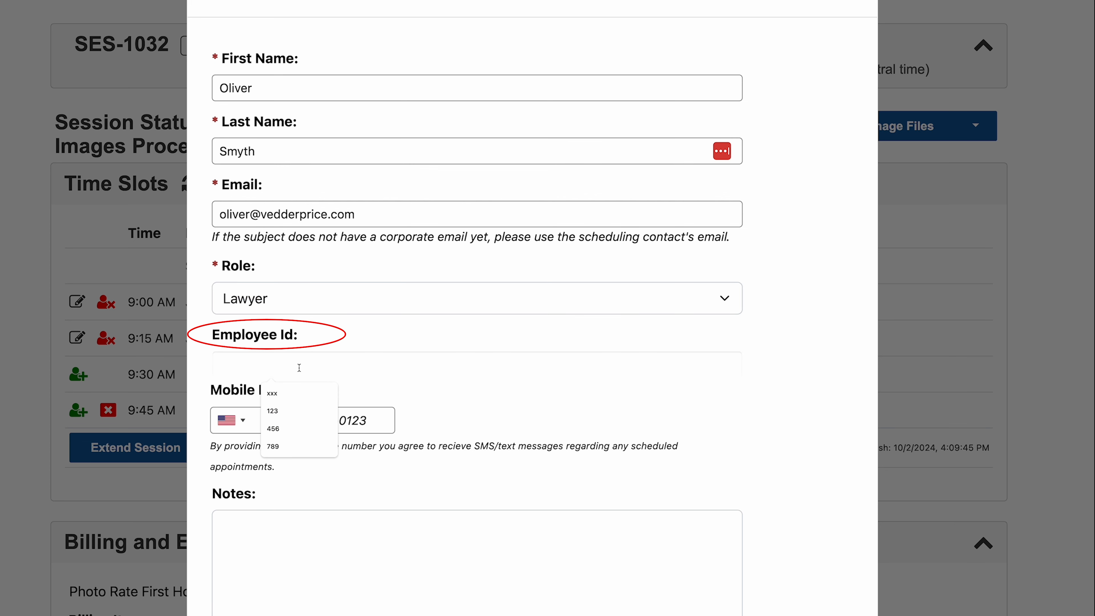
left_click(207, 367)
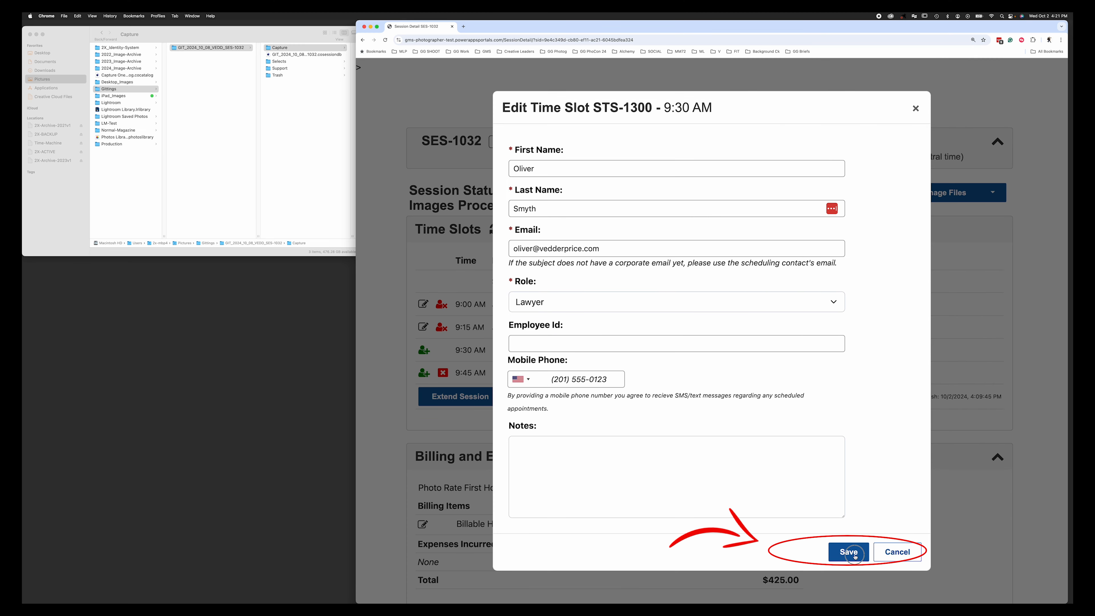
left_click(851, 553)
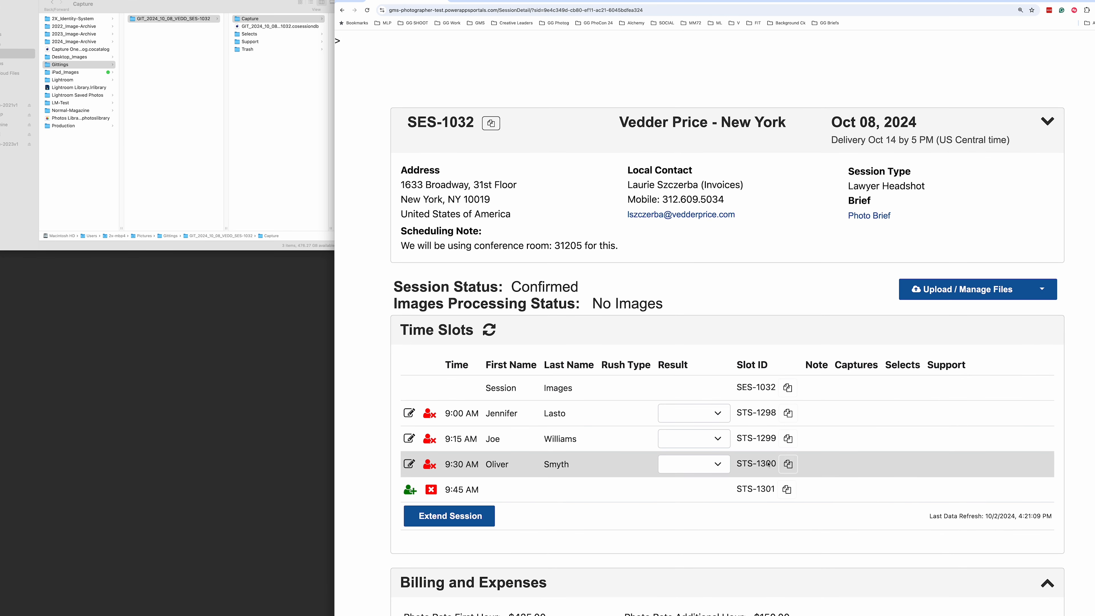
- Create a folder in Finder's Capture folder named with the STS-1300 slot ID, then open it in the session
left_click(797, 467)
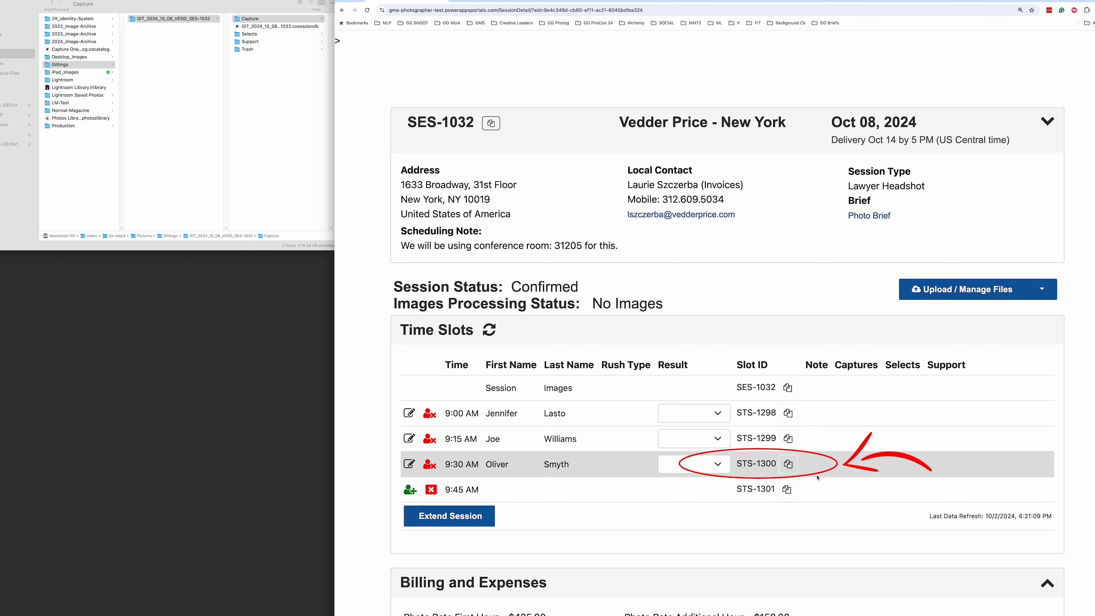
left_click(289, 97)
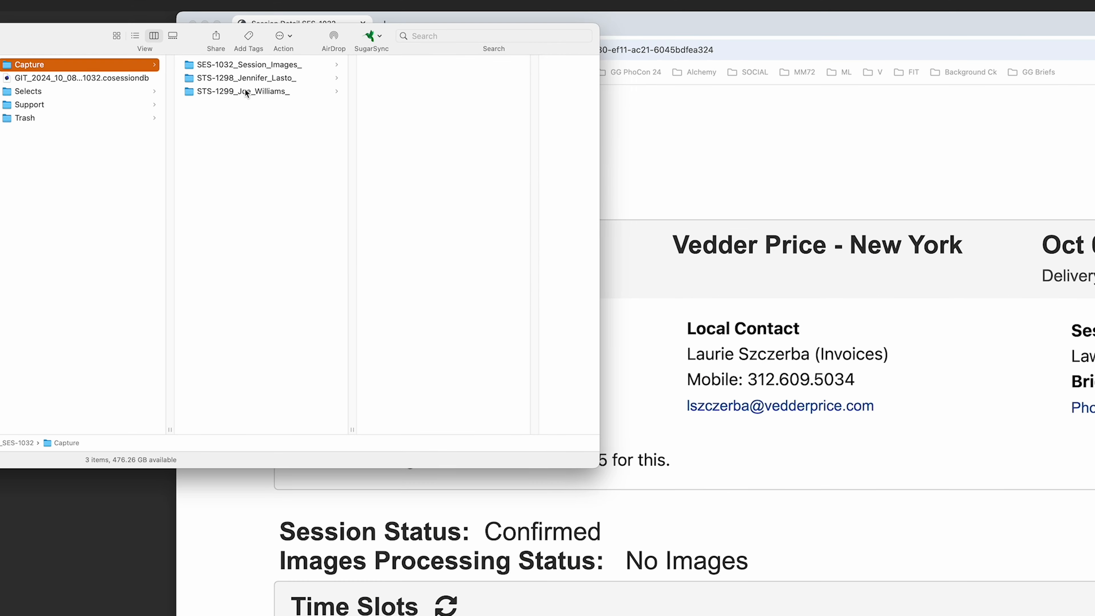
left_click(375, 48)
key("super+shift+n")
key("super+v")
left_click(274, 157)
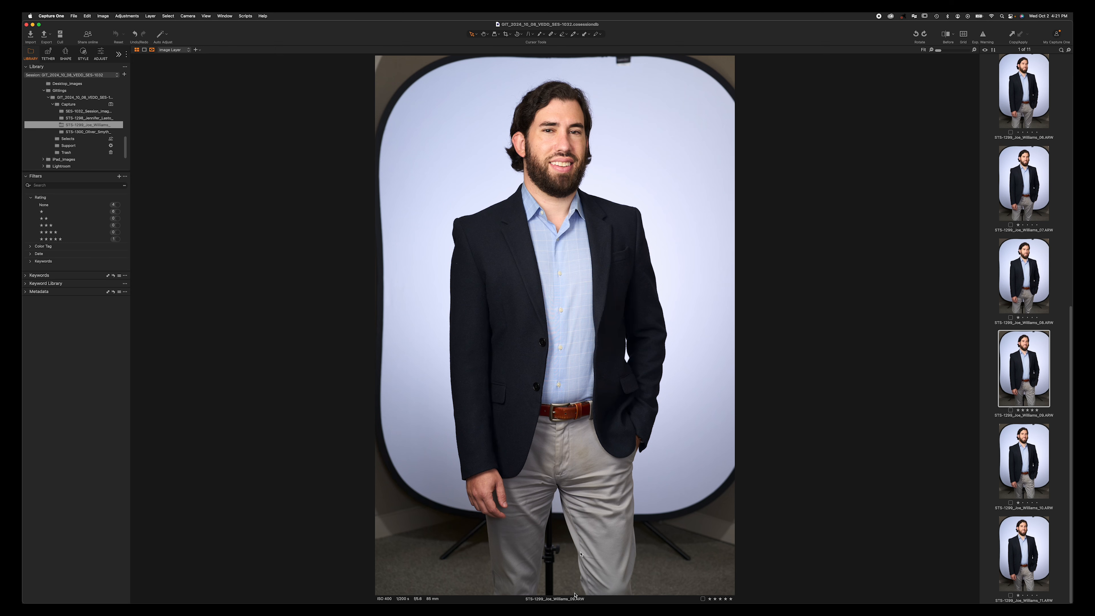
left_click(106, 132)
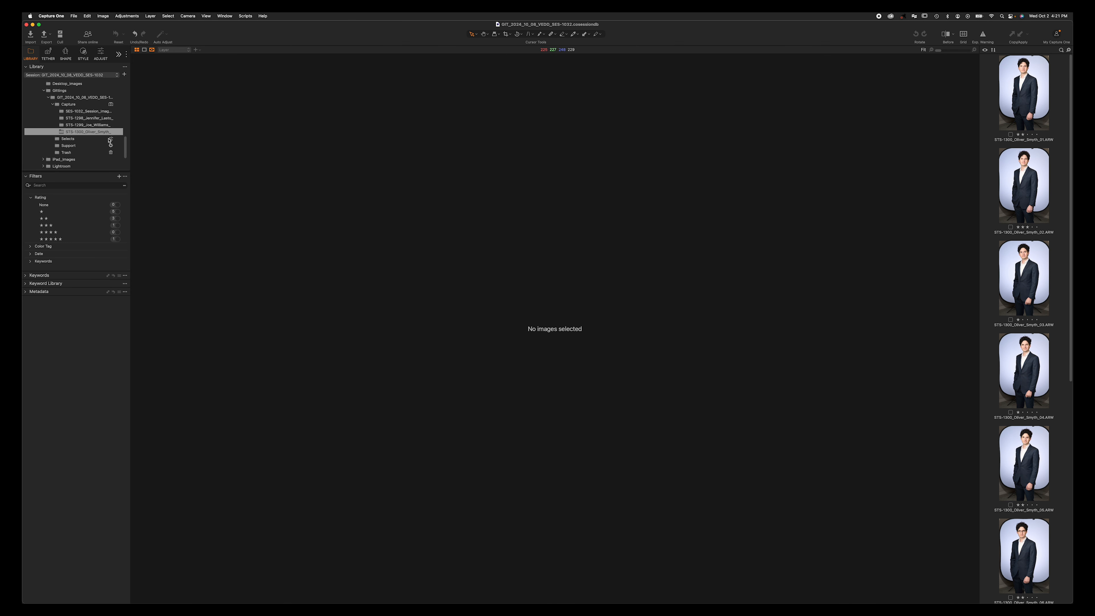
- Step through the STS-1300 subject's captures down to the five-star frame
left_click(1024, 111)
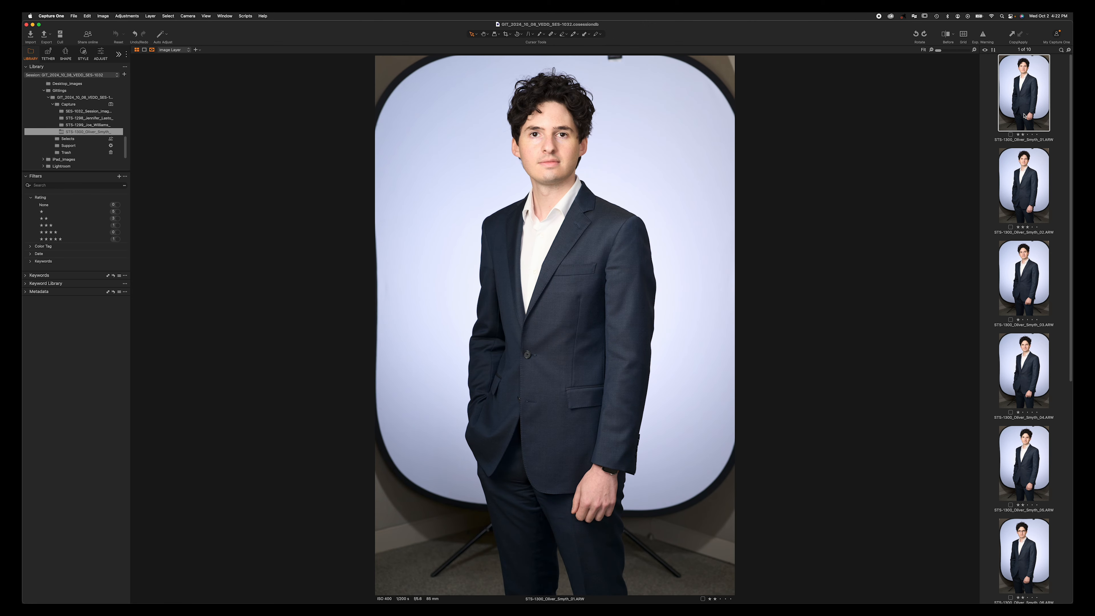
key("Down")
key("Down")
key("Down")
key("Down")
key("Down")
key("Down")
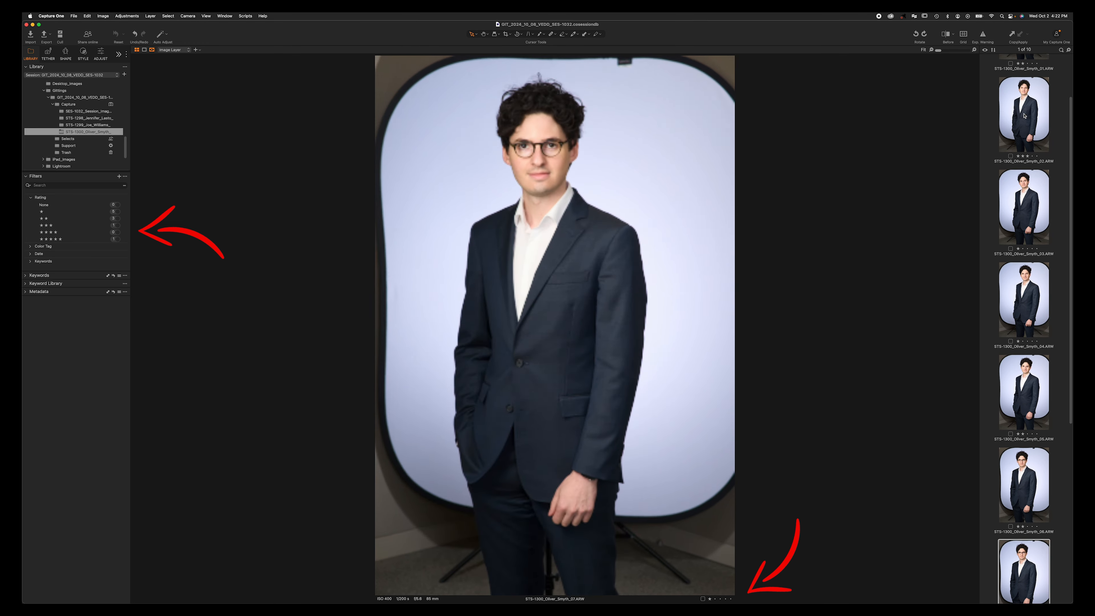
key("Down")
key("Down")
key("Down")
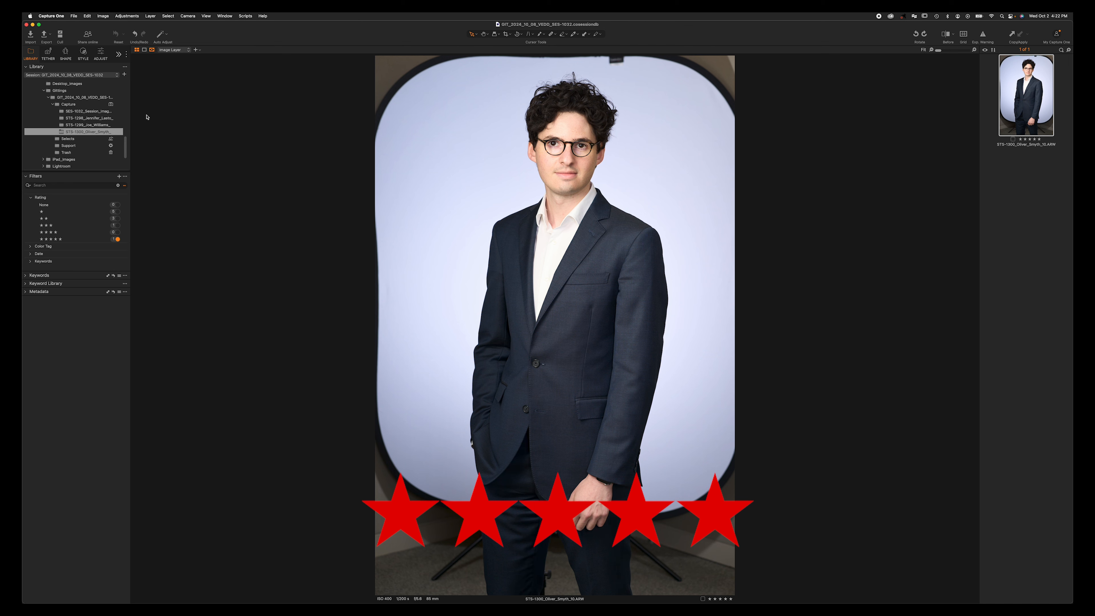
- Check the STS-1298 and STS-1299 folders, then view the SES-1032_Session_Images gray-card image
left_click(99, 118)
left_click(107, 125)
left_click(107, 131)
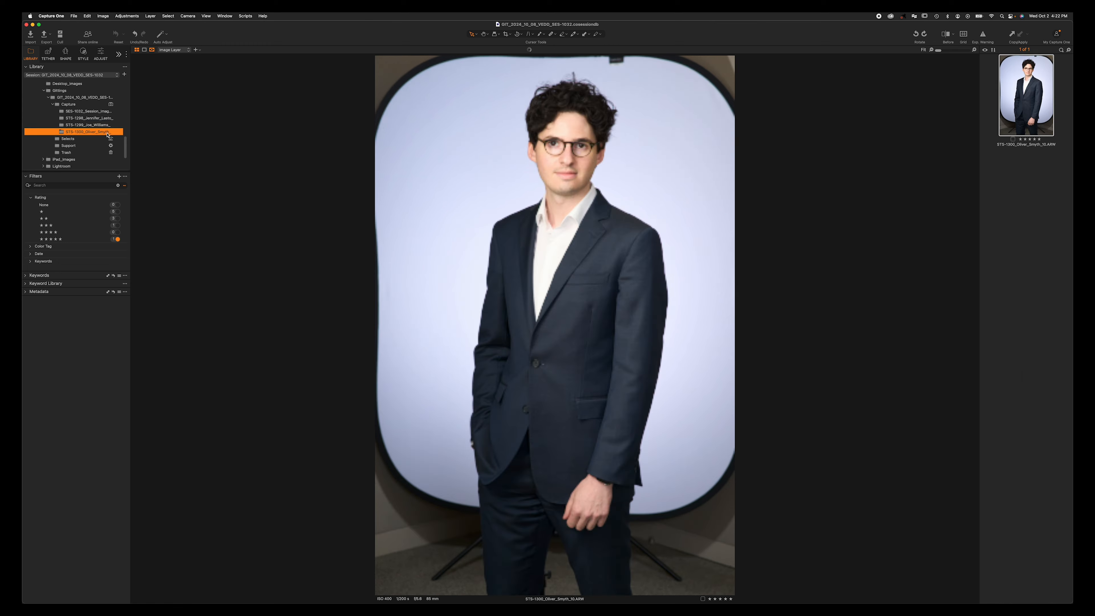
left_click(107, 112)
left_click(1030, 88)
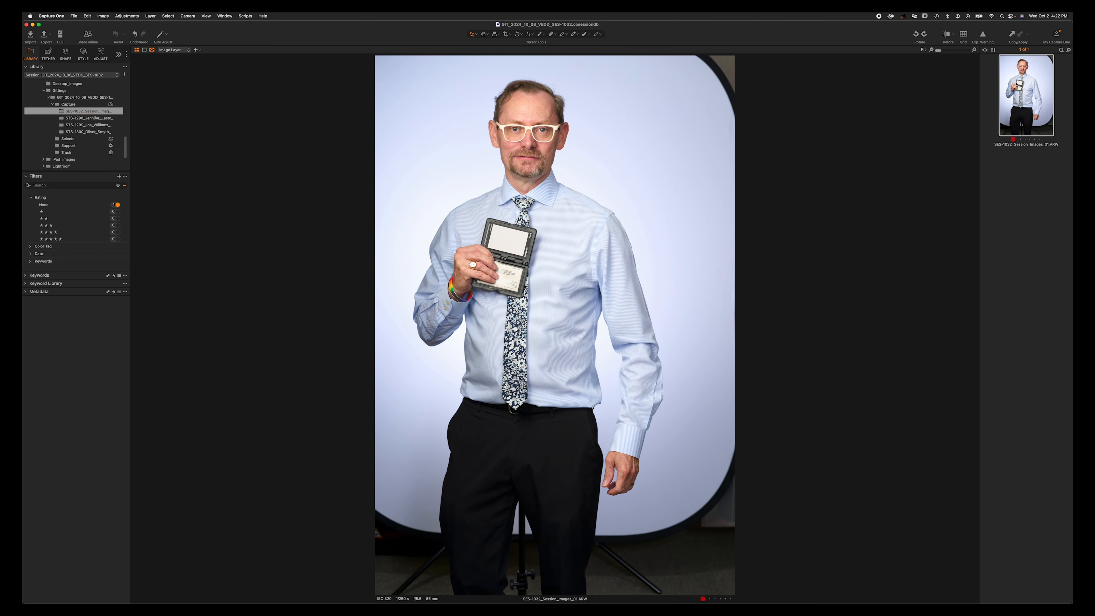
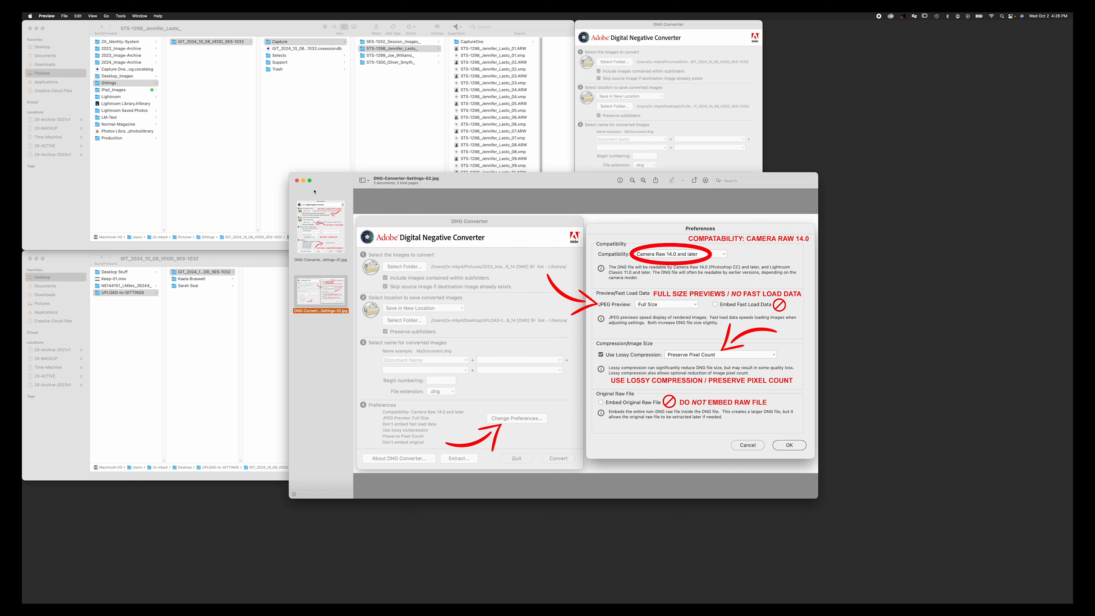
- Close Preview, convert all 49 raw images to DNG, and dismiss the conversion report
left_click(297, 180)
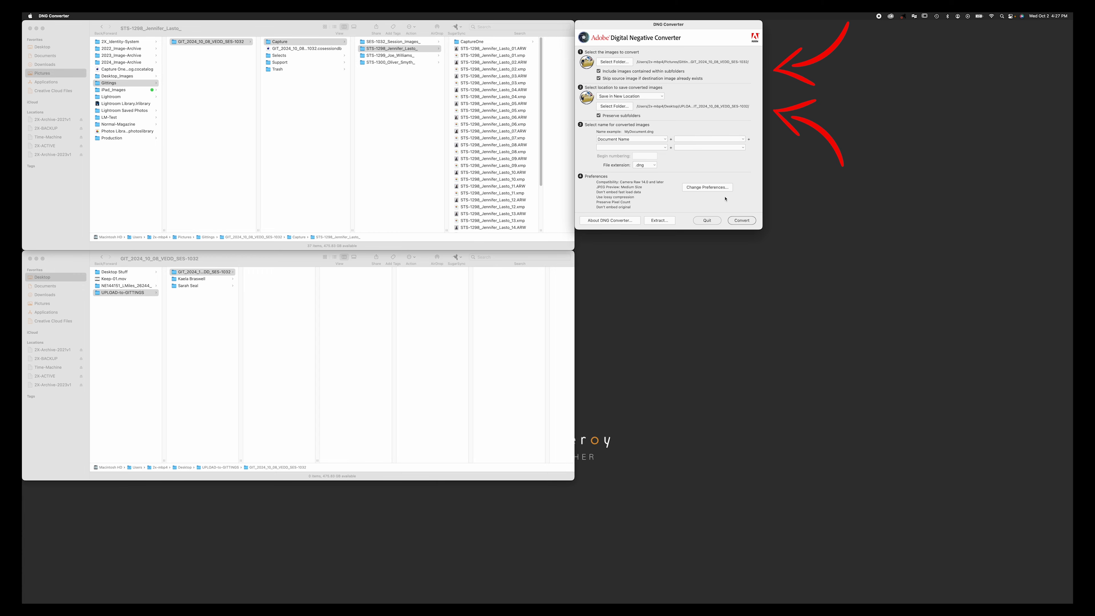
left_click(741, 220)
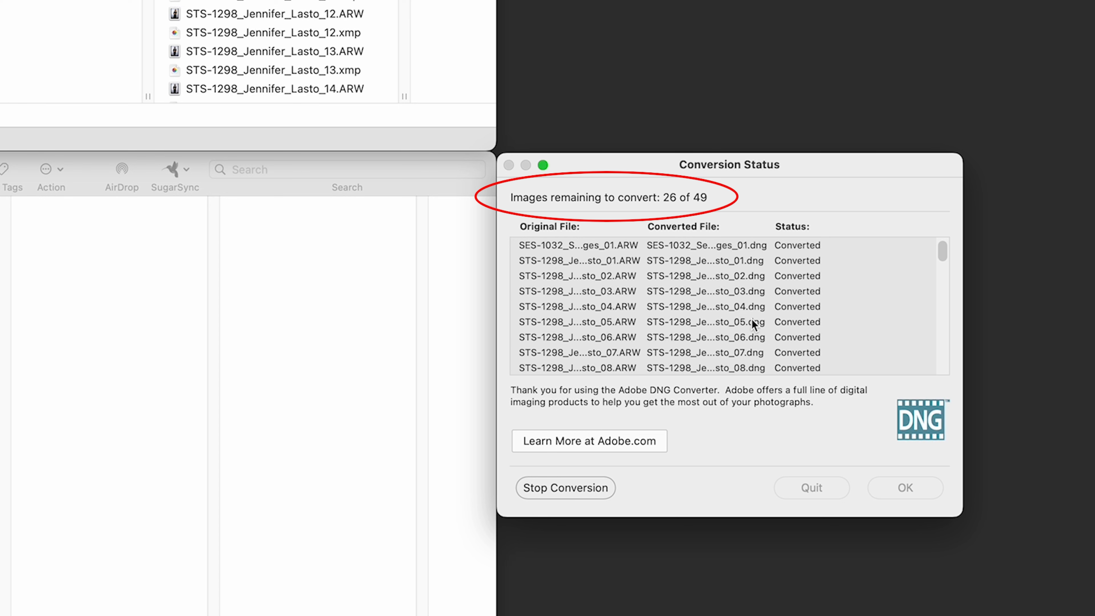
scroll(862, 301, "down", 1)
scroll(862, 301, "down", 5)
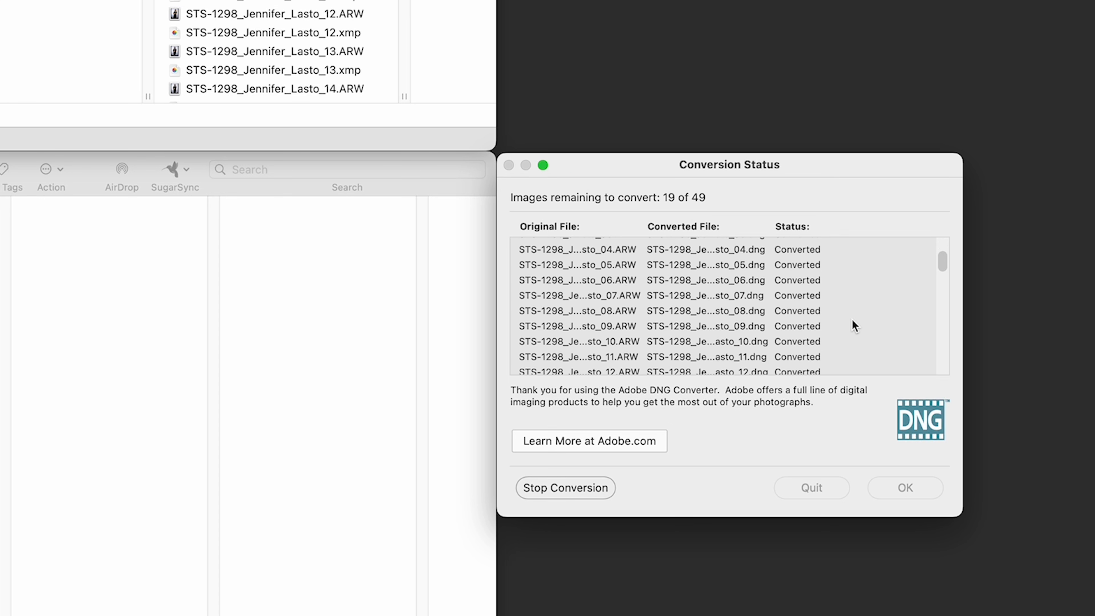
scroll(854, 337, "down", 7)
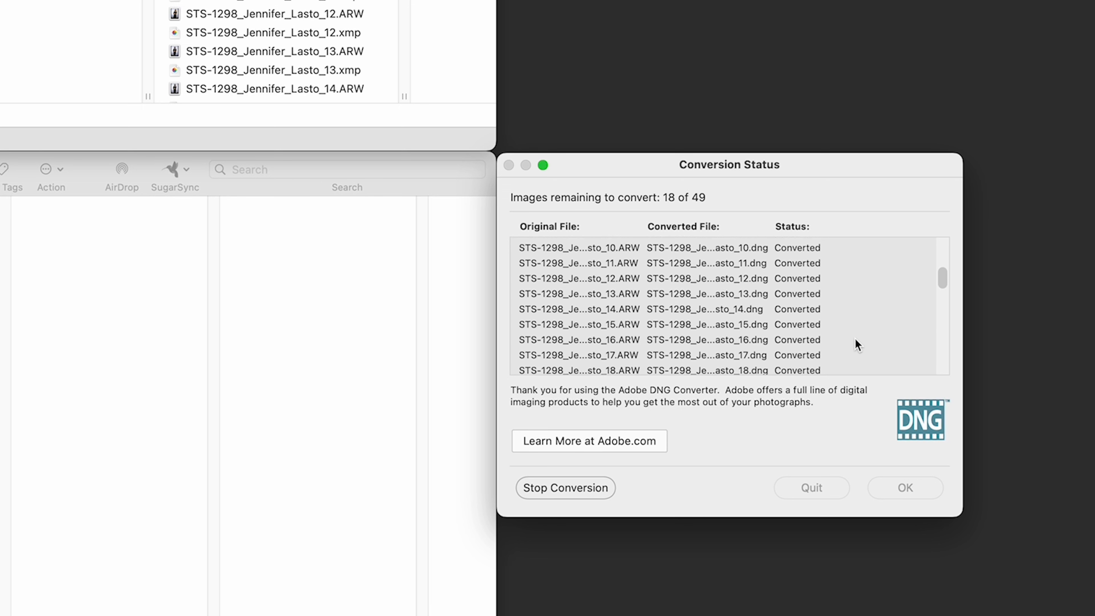
scroll(858, 345, "down", 3)
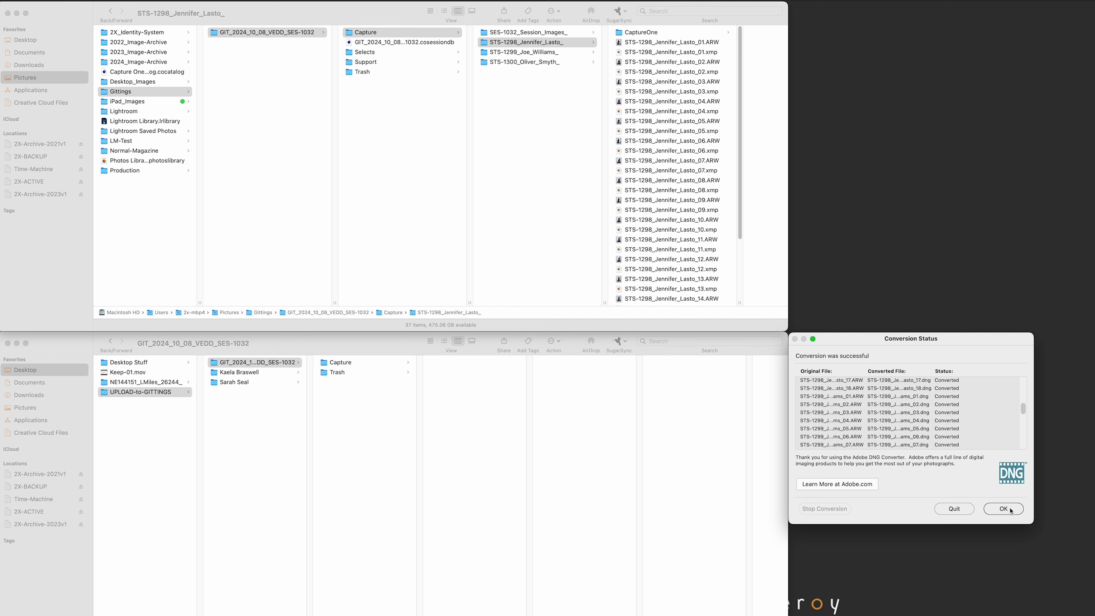
left_click(1004, 509)
- Delete the Trash folder from the UPLOAD-to-GITTINGS session copy
left_click(357, 397)
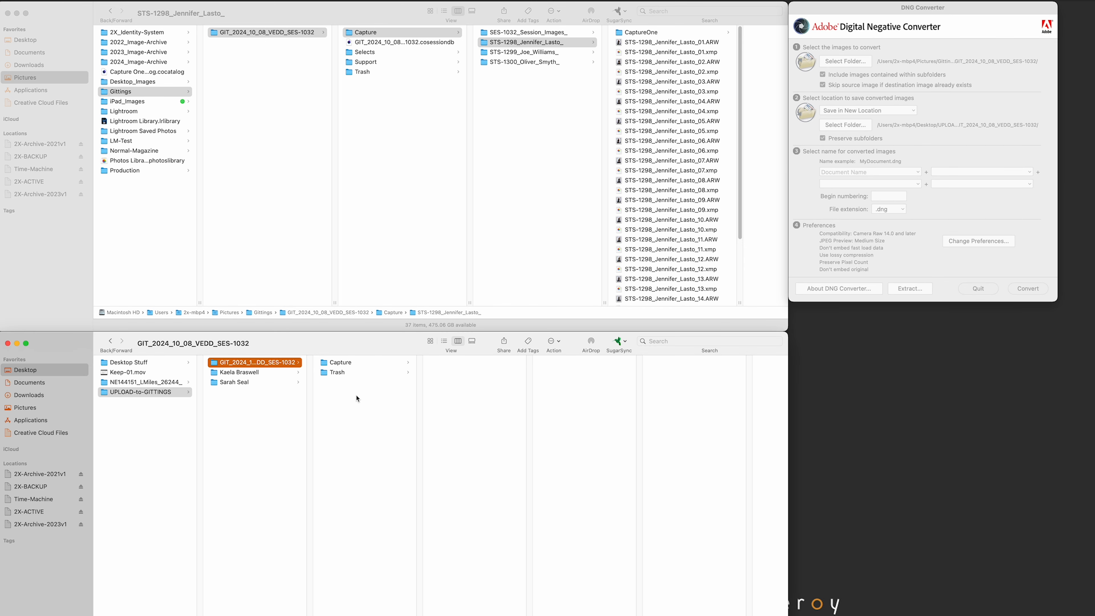
left_click(405, 71)
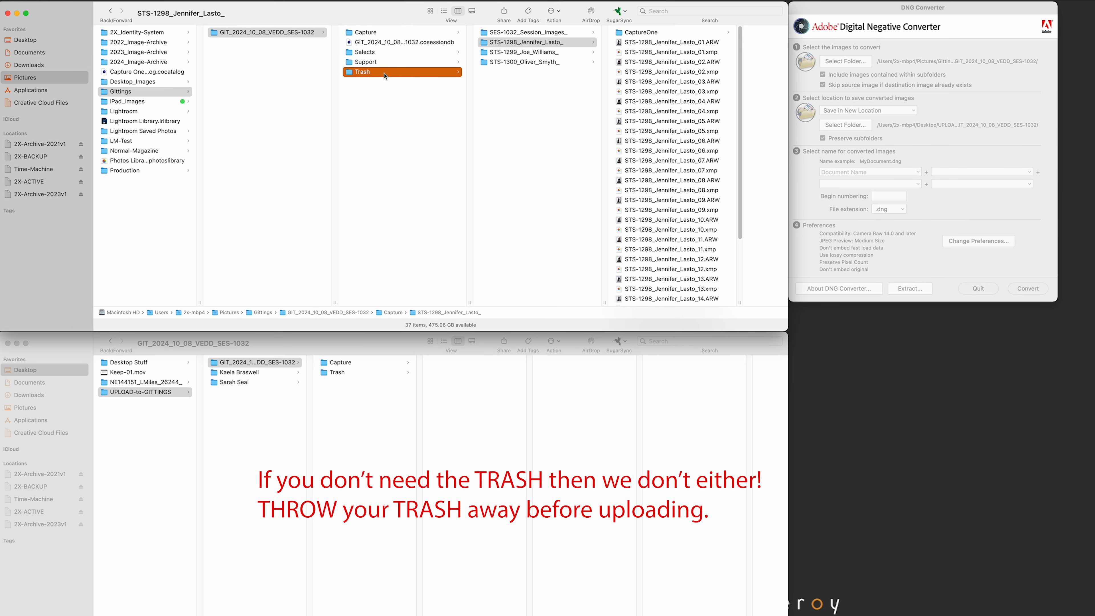
left_click(388, 415)
left_click(365, 374)
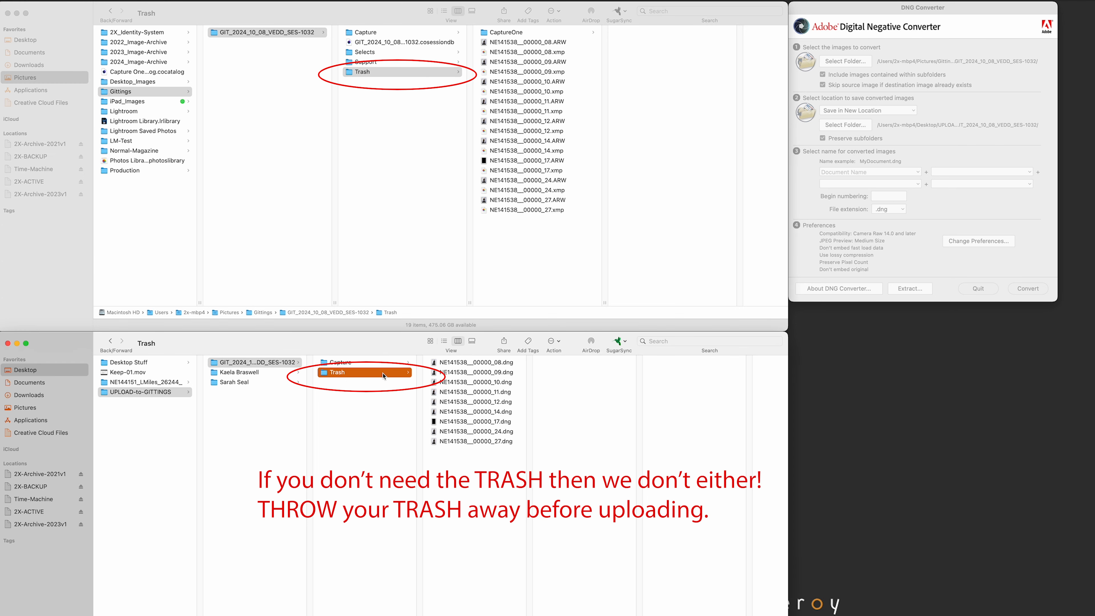
key("super+BackSpace")
- Open the upload copy's Capture > SES-1032_Session_Images_ folder holding the converted DNG
left_click(342, 363)
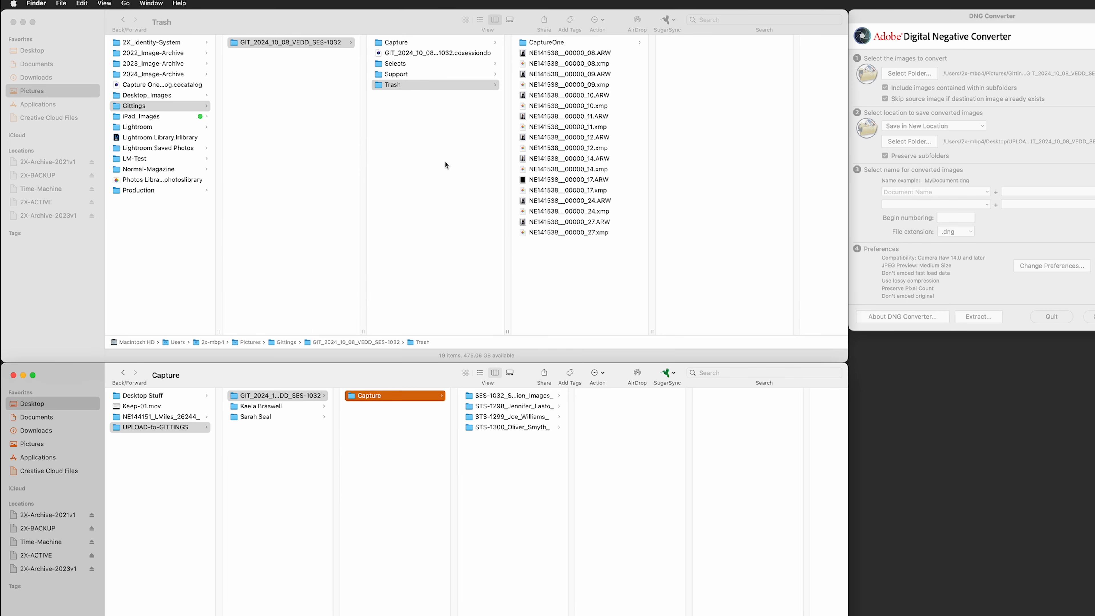
left_click(304, 69)
left_click(299, 42)
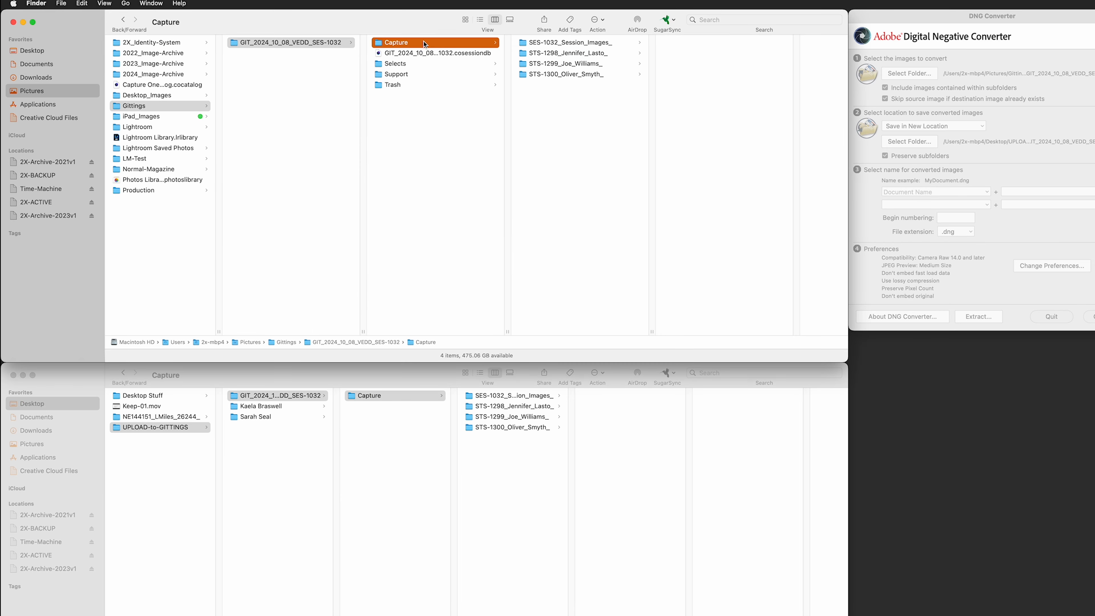
left_click(538, 436)
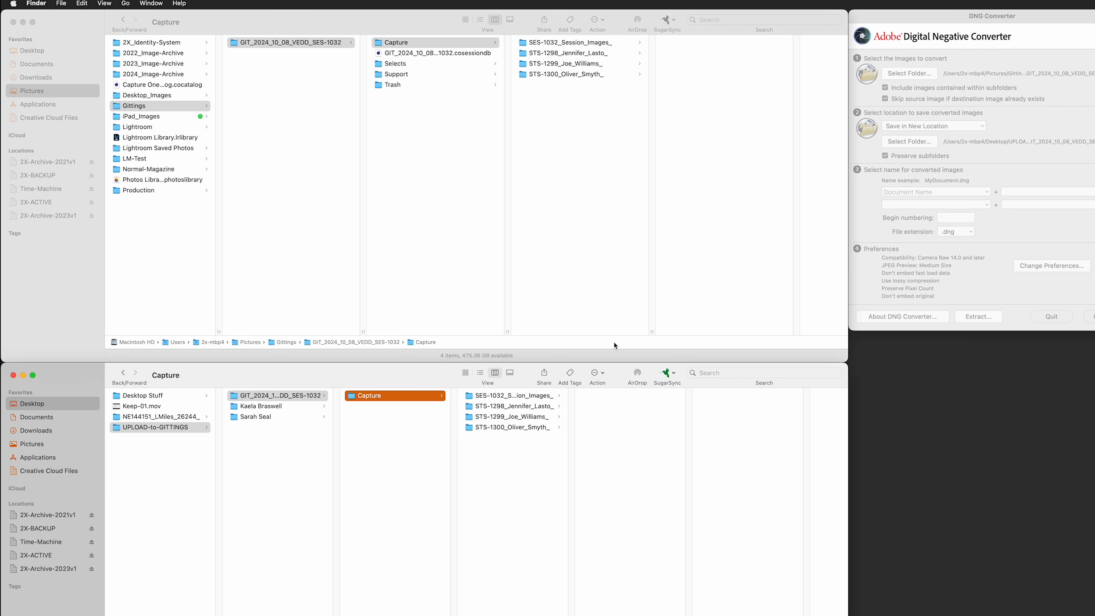
left_click(1026, 126)
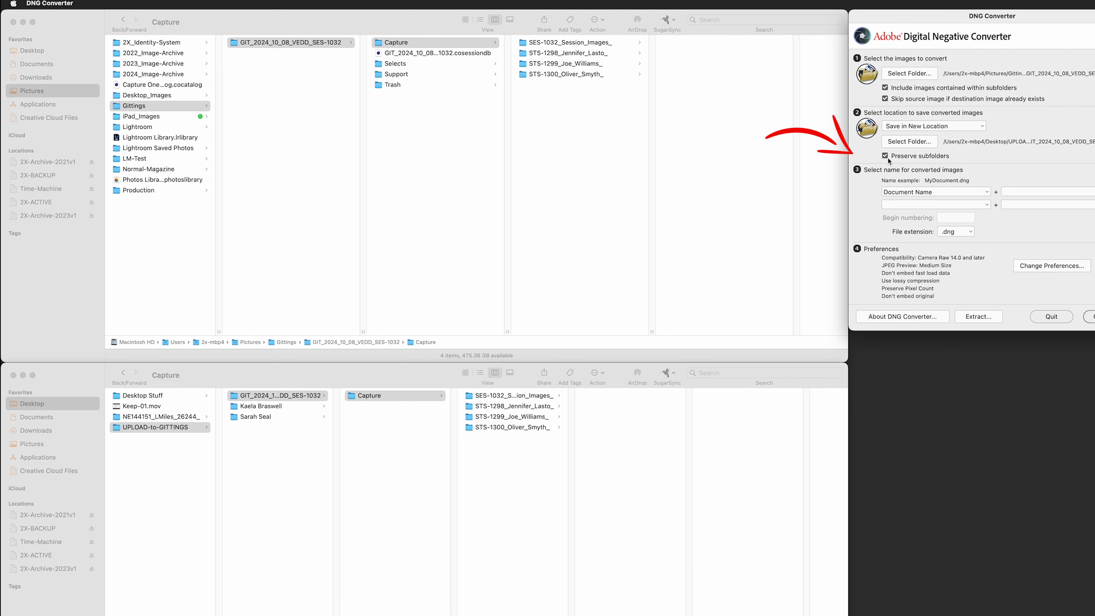
left_click(915, 158)
left_click(485, 486)
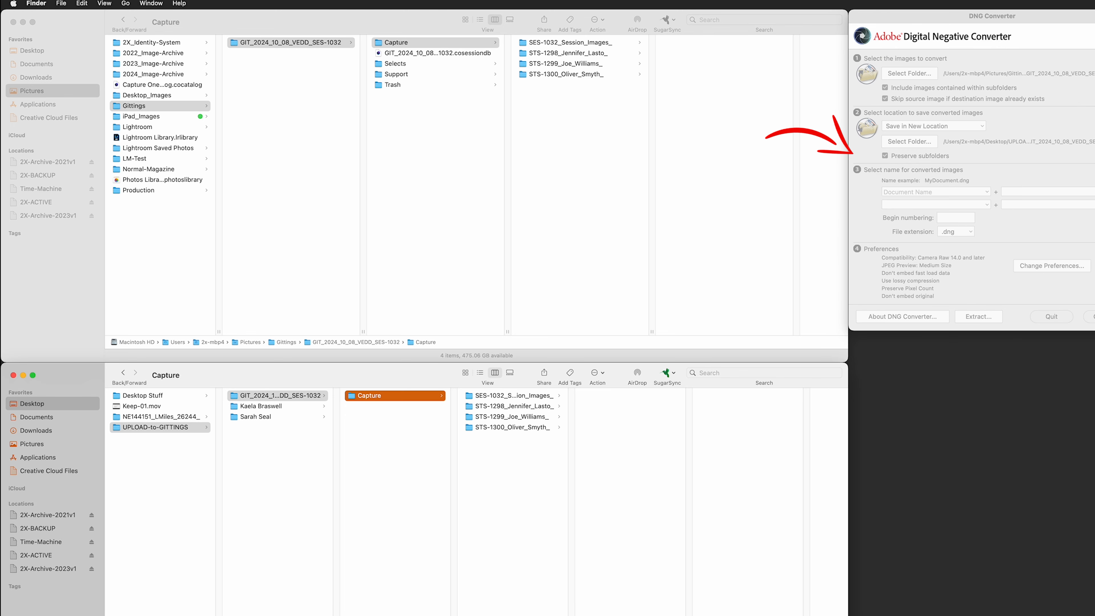
left_click(542, 396)
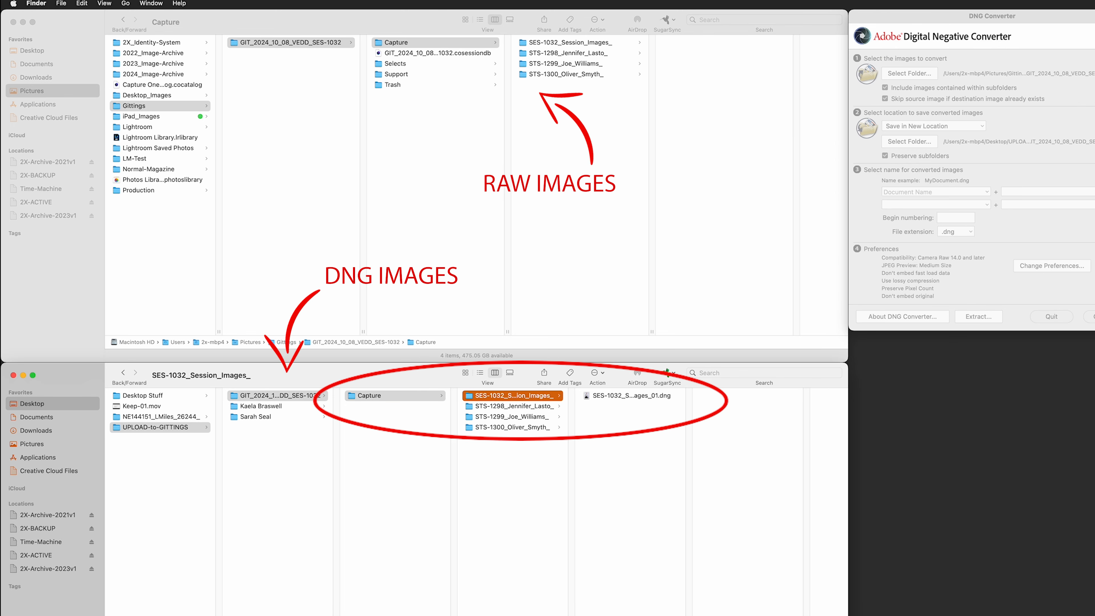
- Compare the original raw file's 54.2 MB size with the converted DNG's 12.9 MB
left_click_drag(572, 615, 580, 615)
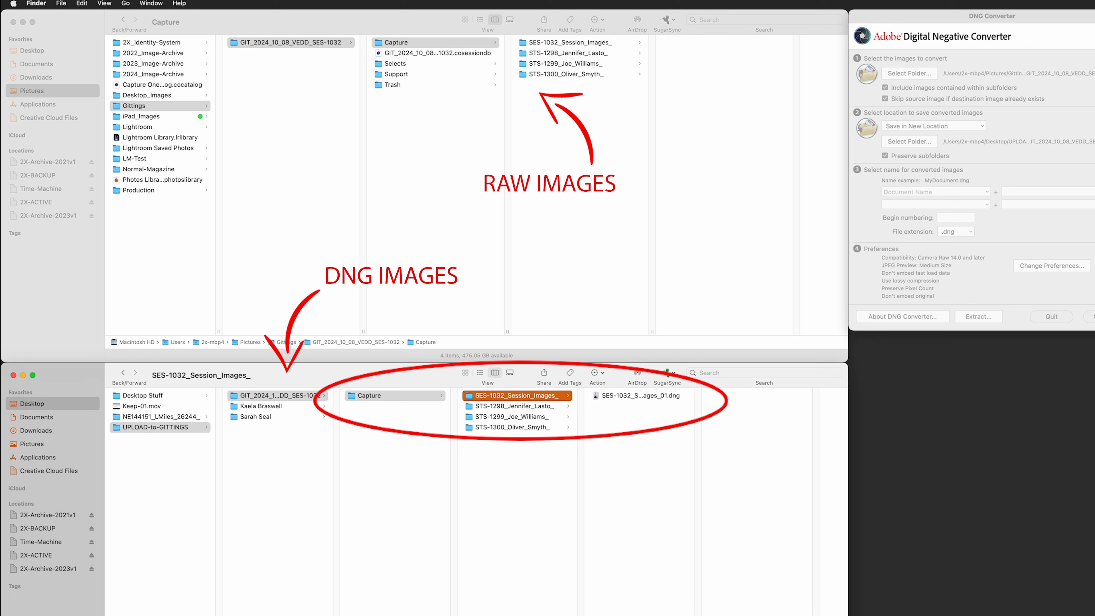
left_click(656, 397)
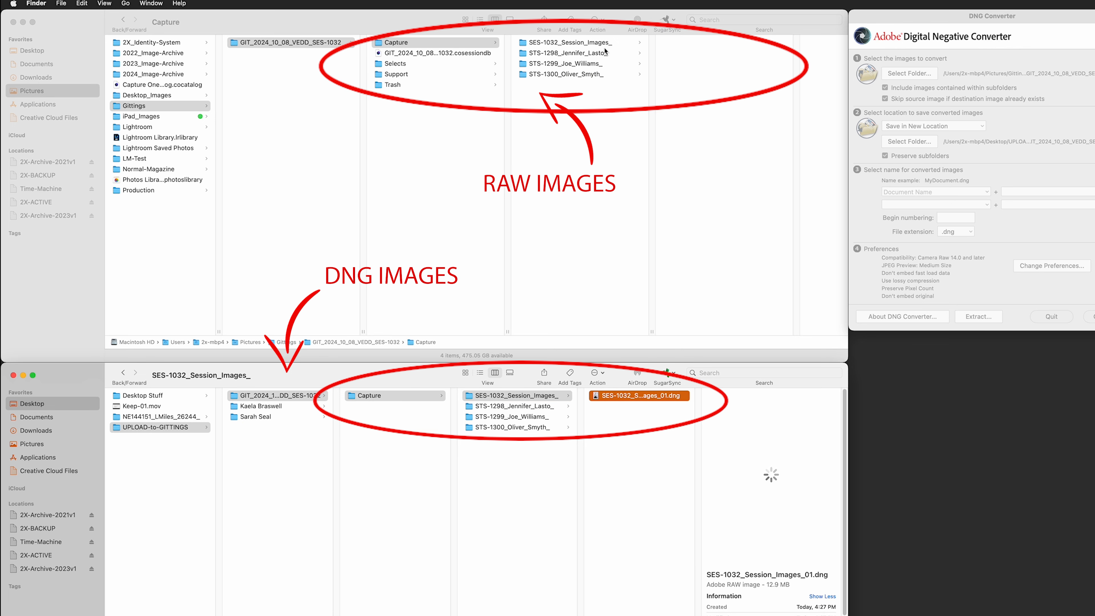
left_click(605, 50)
left_click(608, 43)
left_click(714, 53)
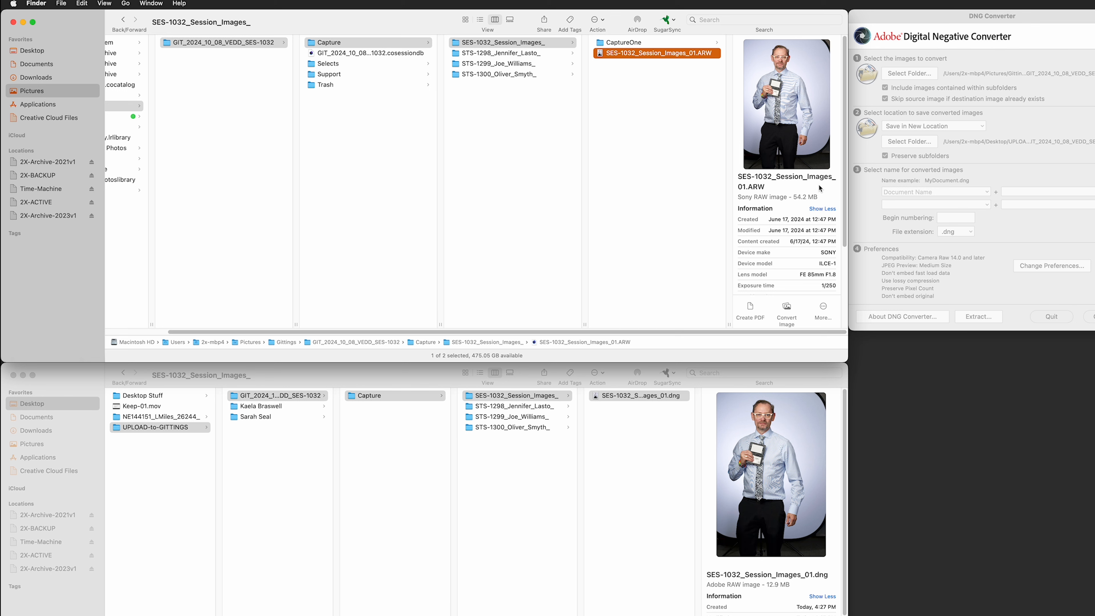
left_click_drag(820, 199, 734, 201)
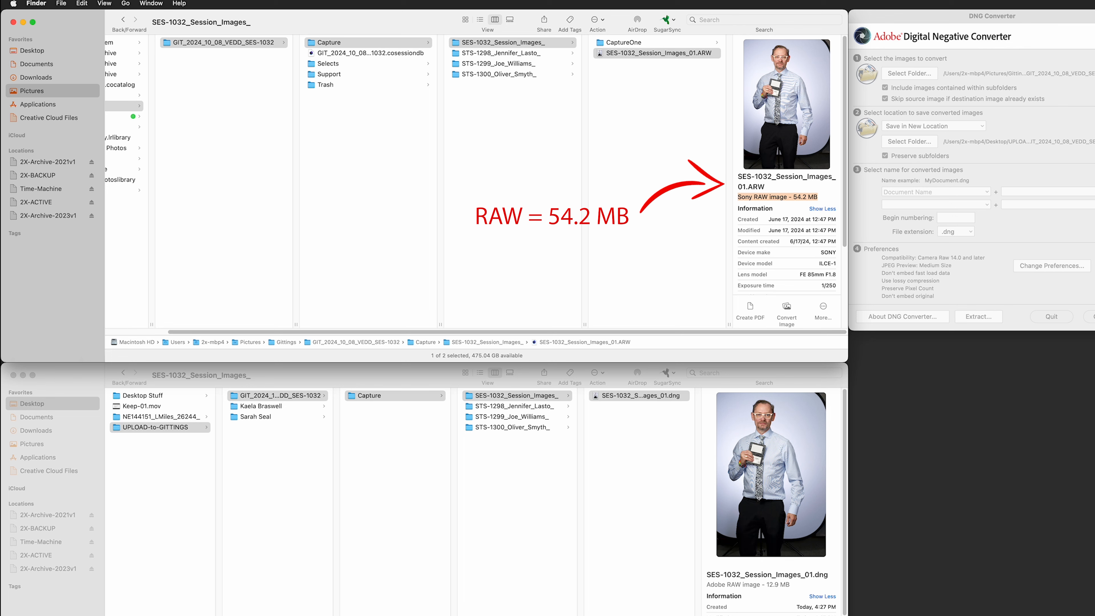
left_click_drag(795, 585, 704, 586)
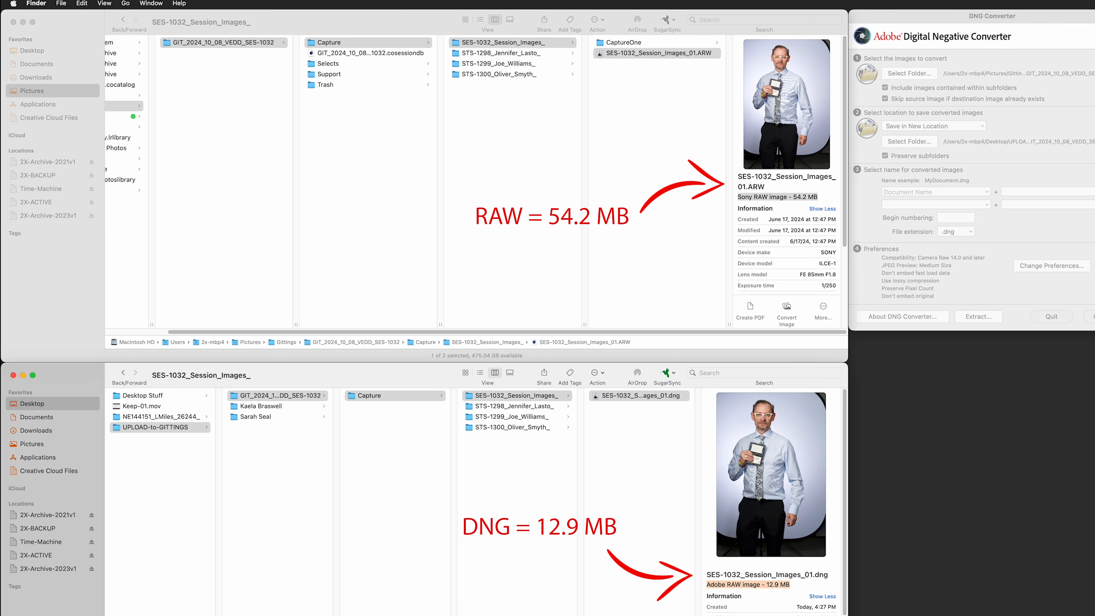
- Confirm the STS-1298, STS-1299 and STS-1300 folders each hold their converted DNGs
left_click(656, 507)
left_click(541, 407)
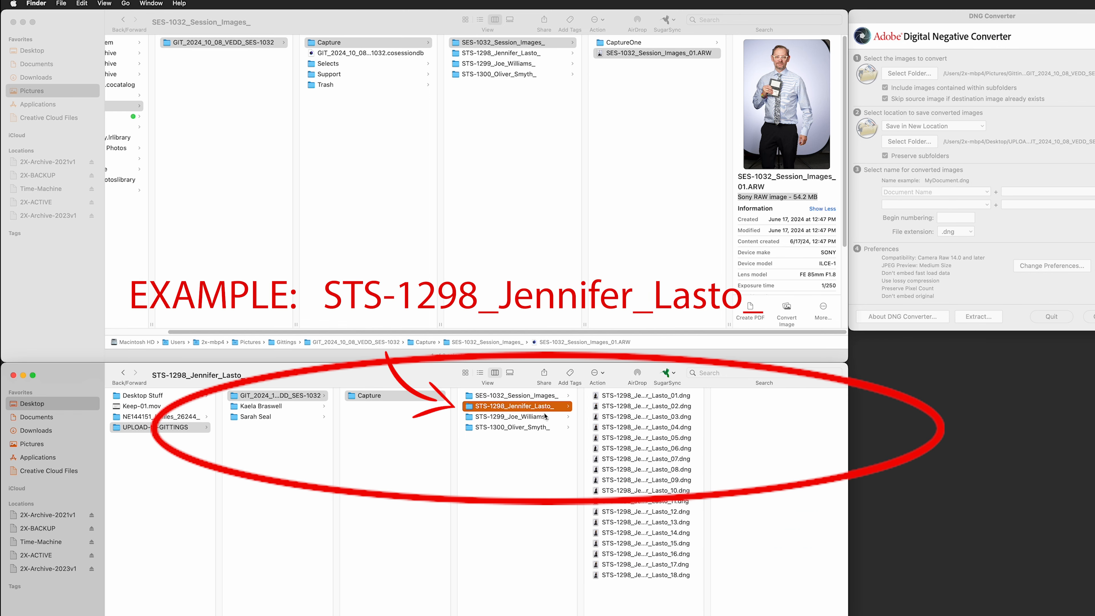
left_click(544, 417)
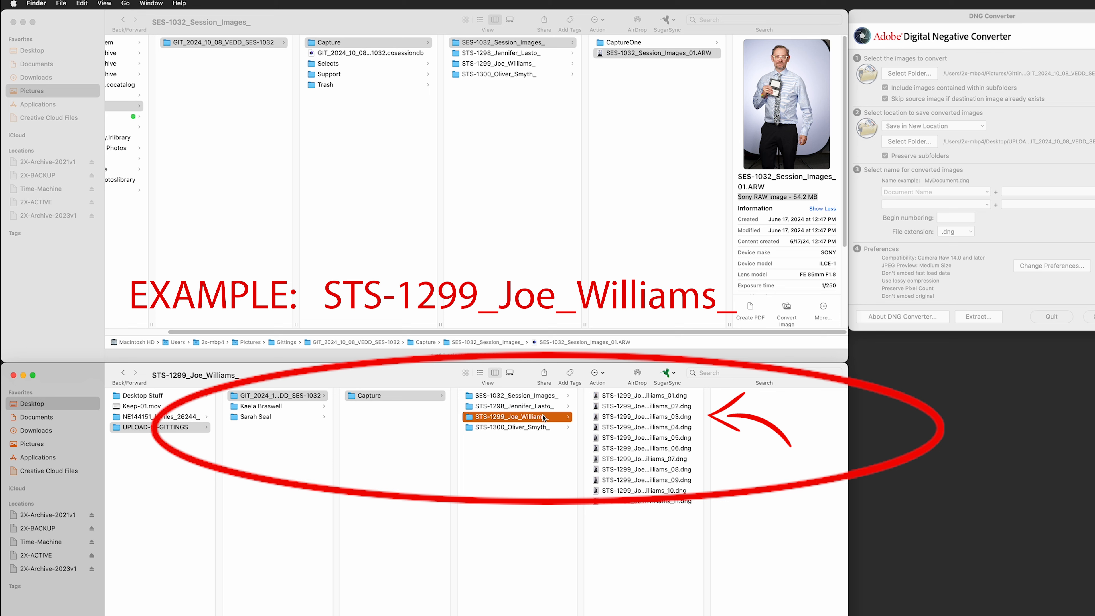
left_click(542, 429)
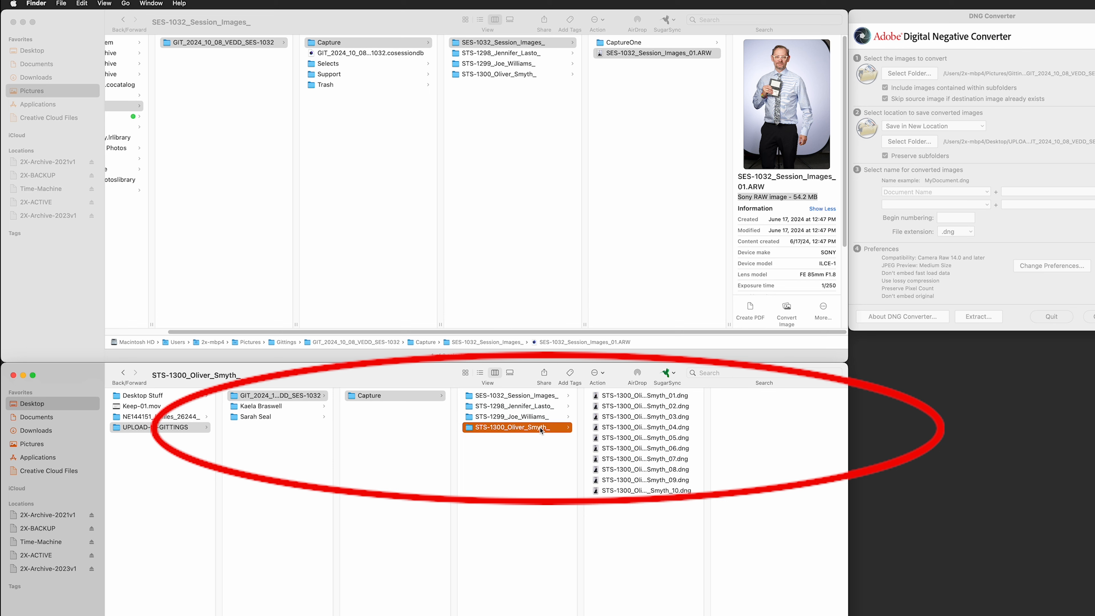
left_click(550, 399)
left_click(667, 400)
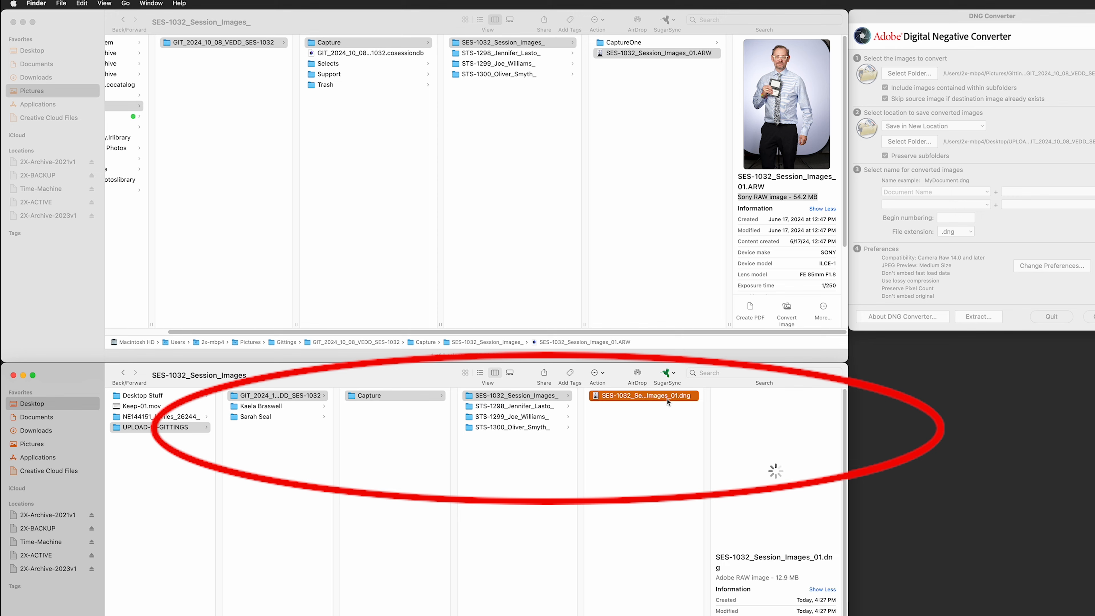
left_click(1072, 239)
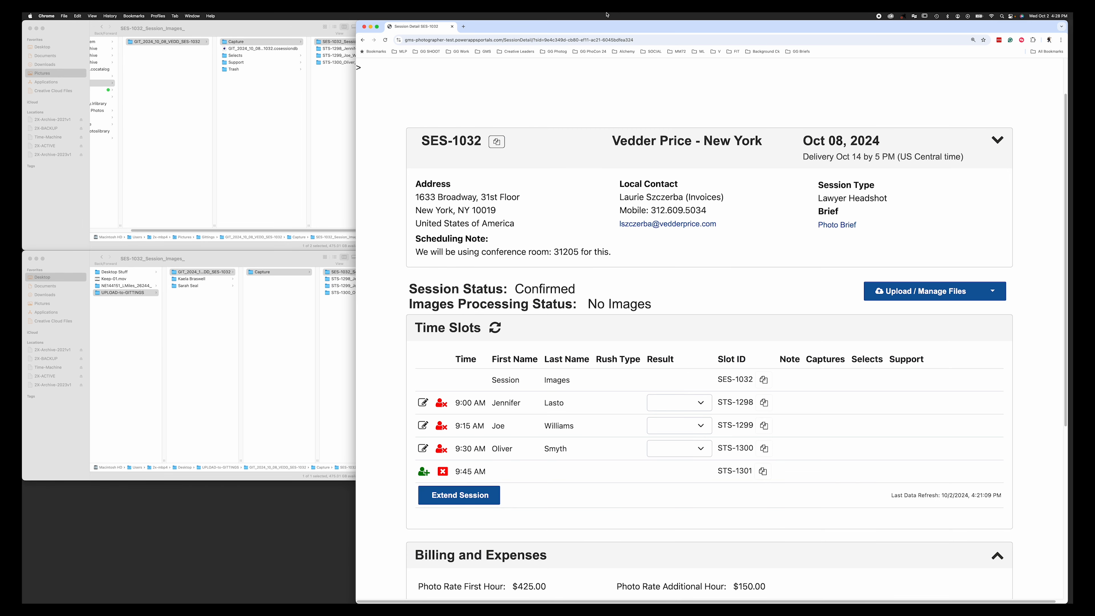
- Open the SES-1032 Upload Files page and exit full screen to place it beside Finder
left_click(377, 27)
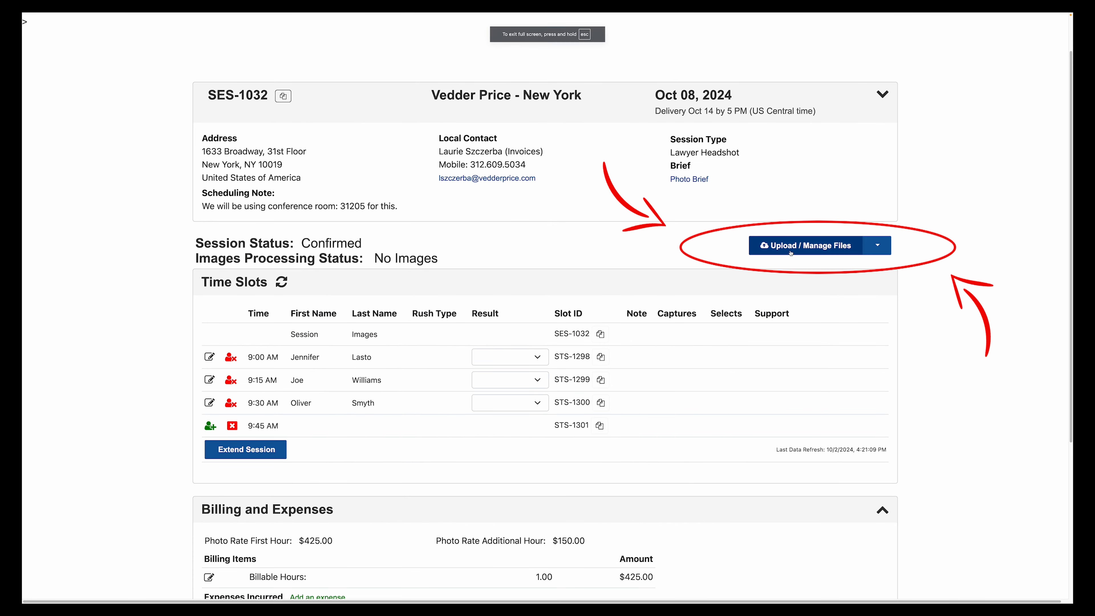
left_click(853, 253)
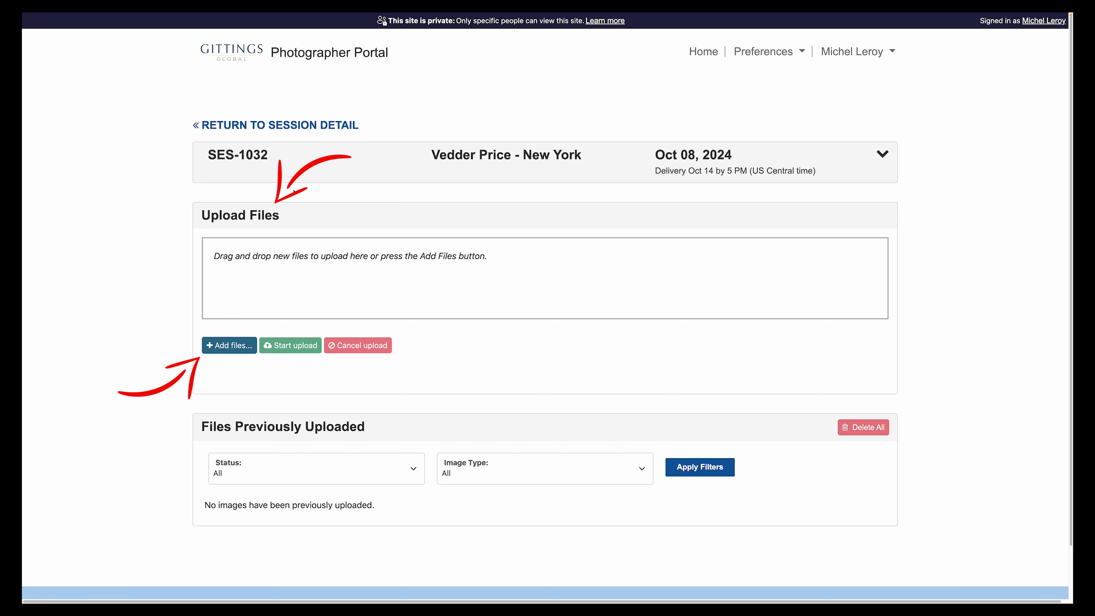
mouse_move(49, 22)
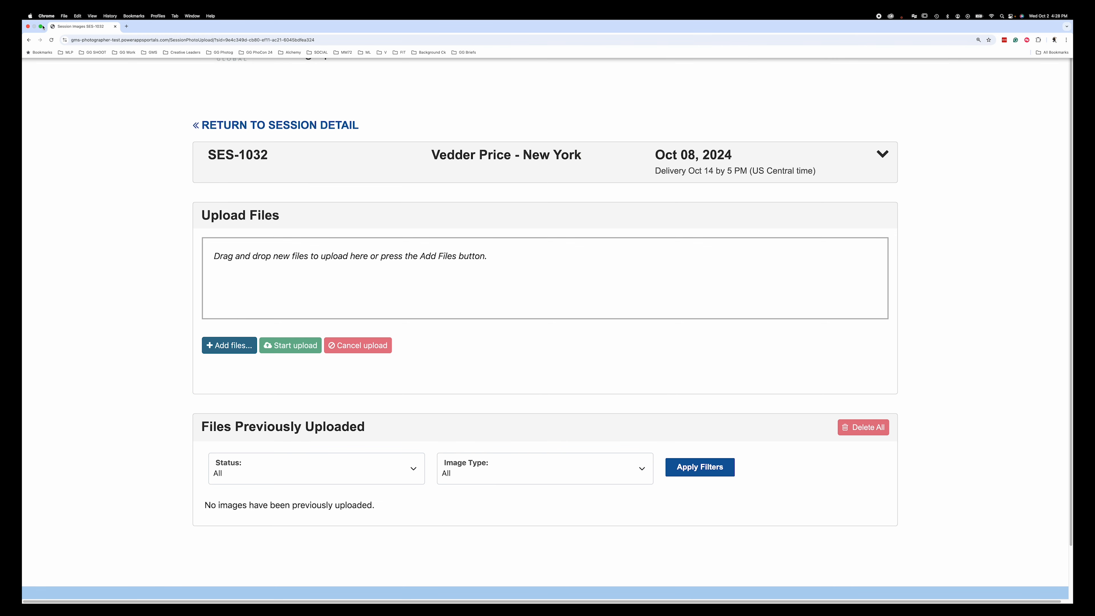
left_click(41, 27)
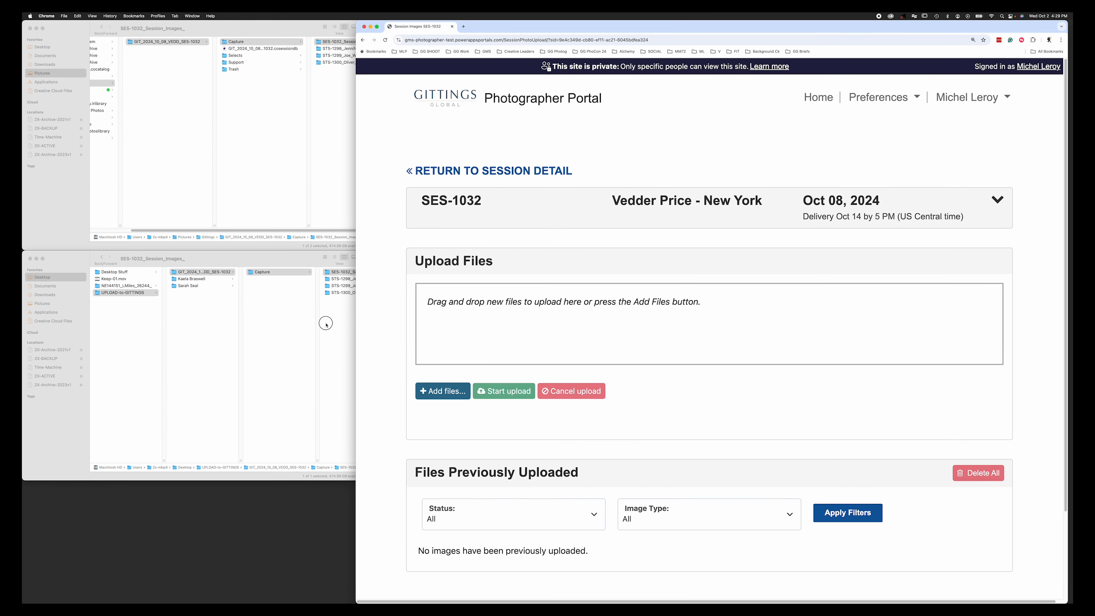
- Upload SES-1032_Session_Images_01.dng by dropping it onto the portal's upload area
left_click(344, 313)
left_click_drag(409, 272, 682, 298)
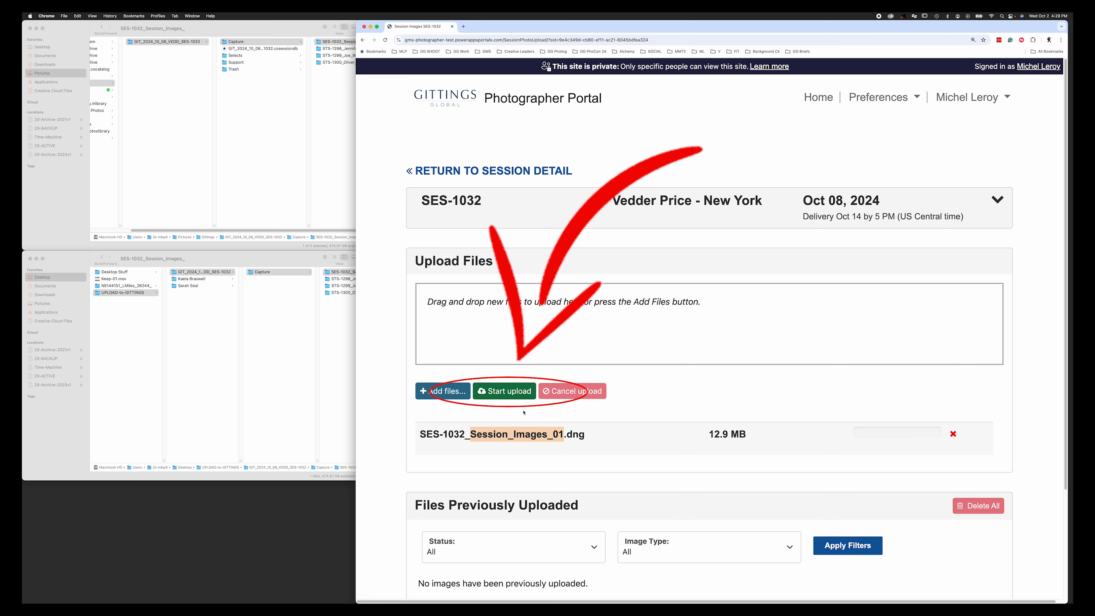
left_click(512, 394)
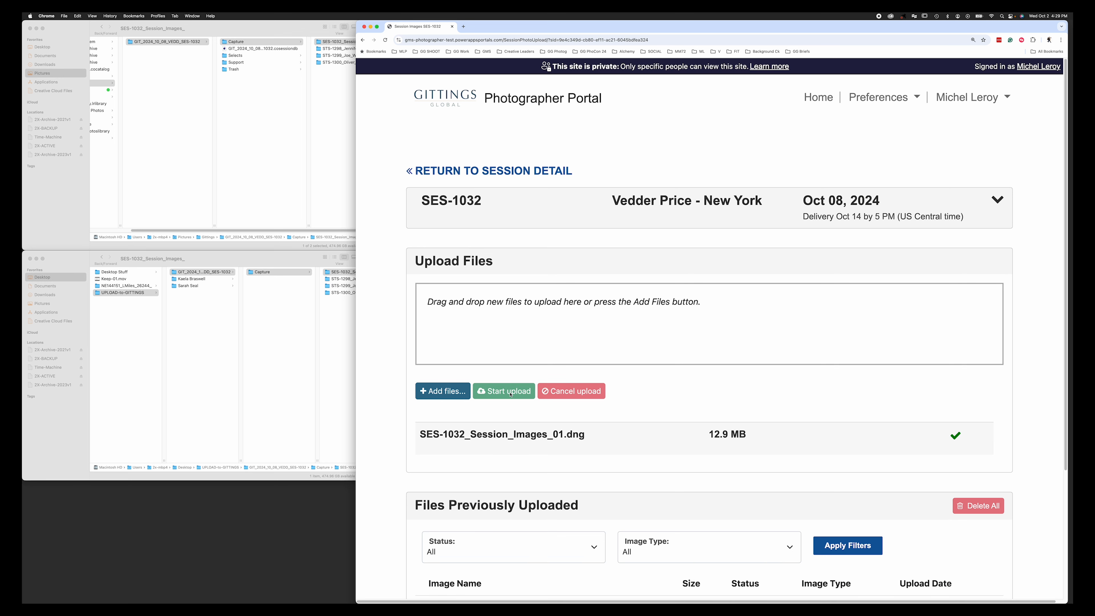
- Upload all photos in the STS-1298 folder and check they finish as Pending
left_click(335, 313)
left_click(374, 280)
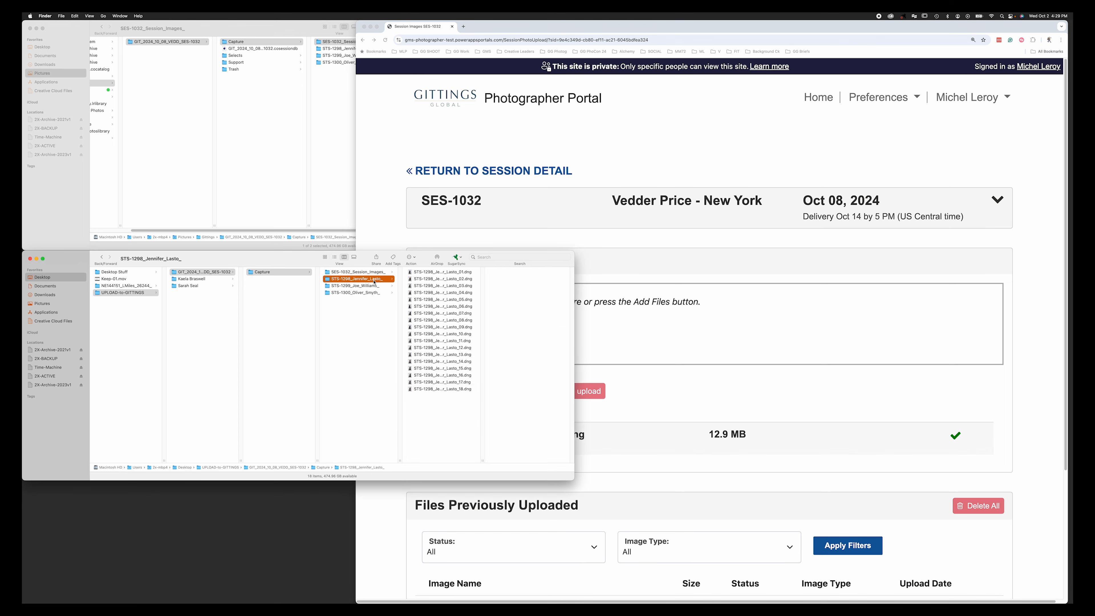
left_click_drag(374, 282, 705, 341)
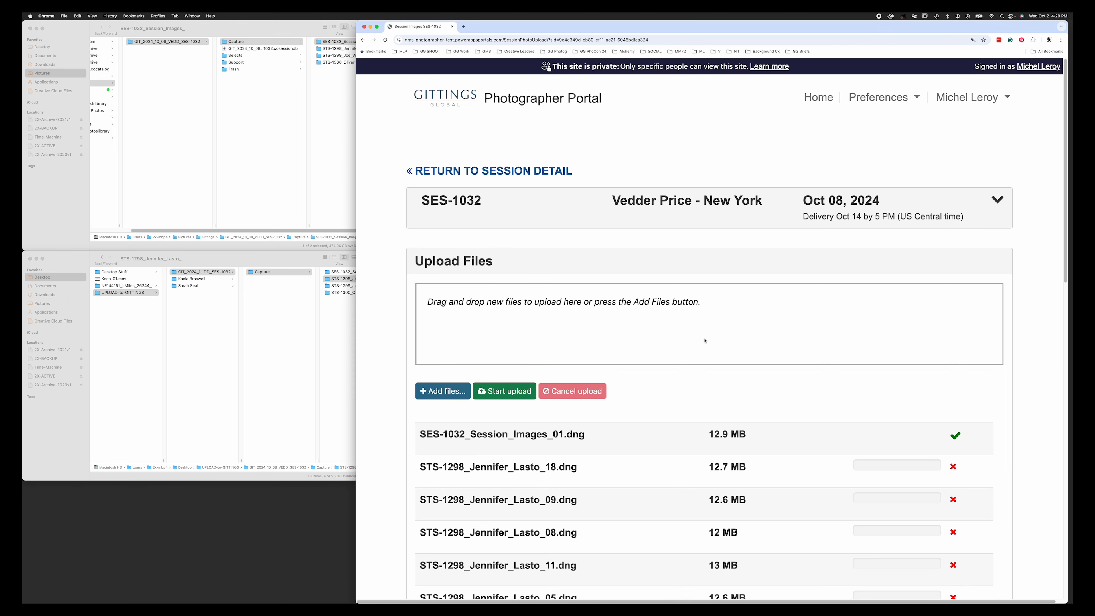
scroll(765, 382, "down", 5)
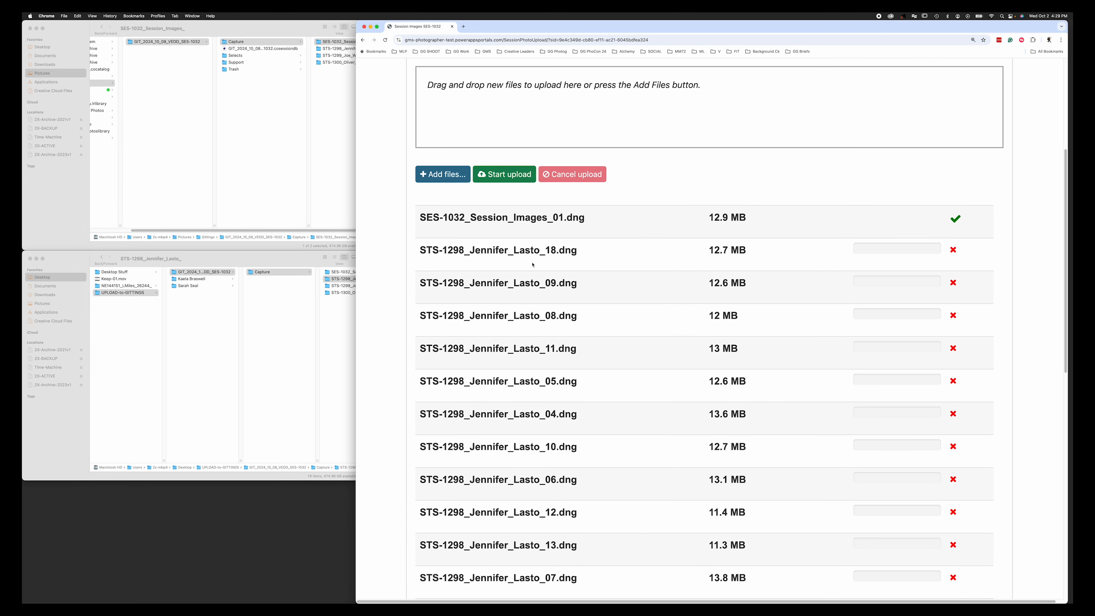
scroll(554, 416, "down", 7)
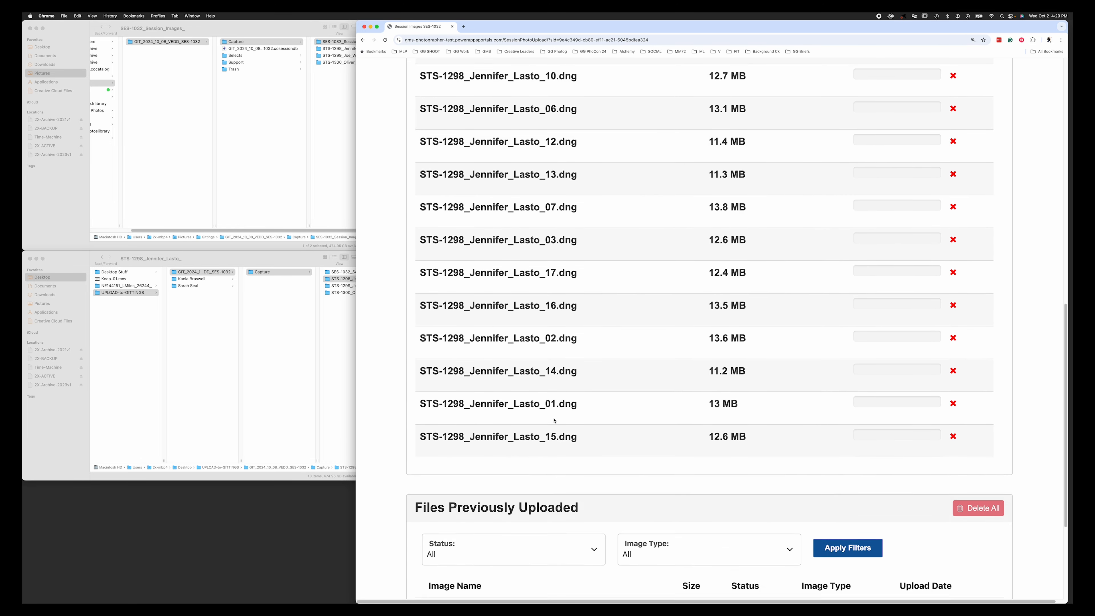
scroll(556, 415, "up", 12)
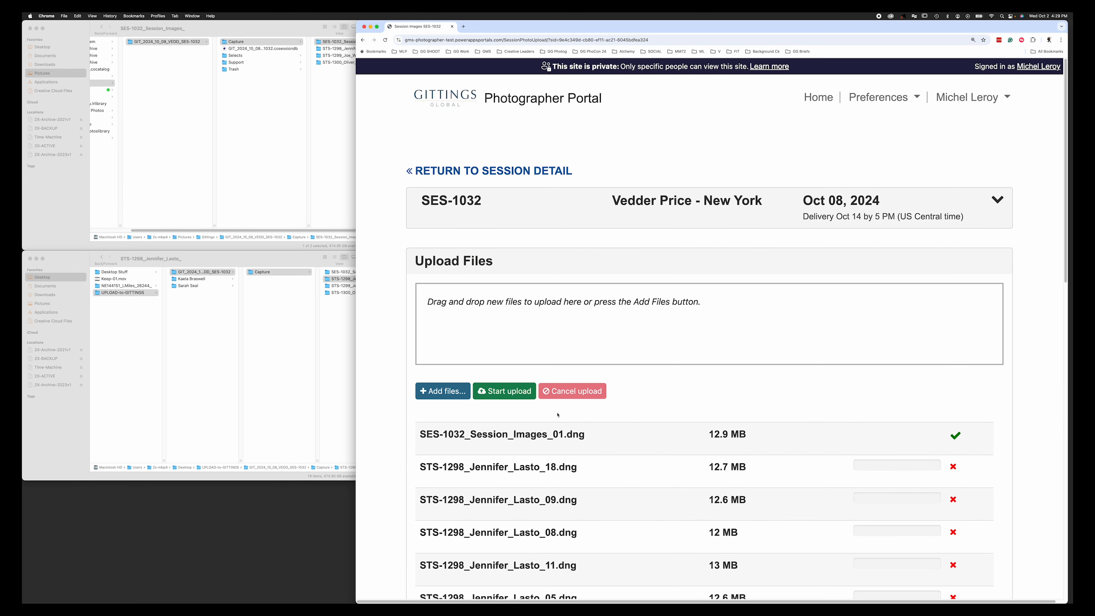
left_click(511, 391)
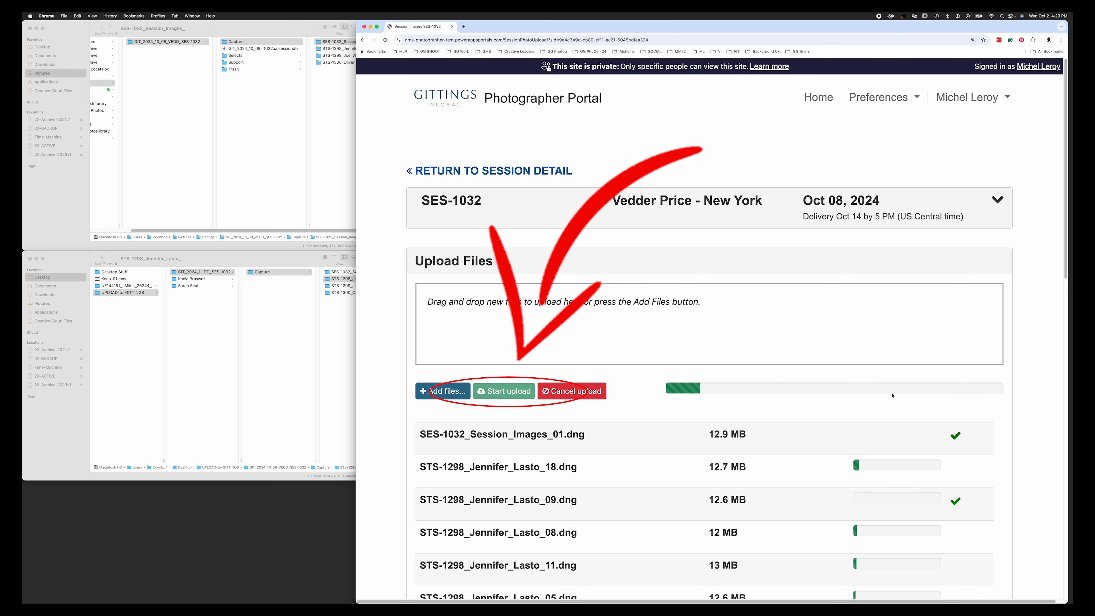
scroll(997, 509, "down", 1)
scroll(997, 509, "down", 6)
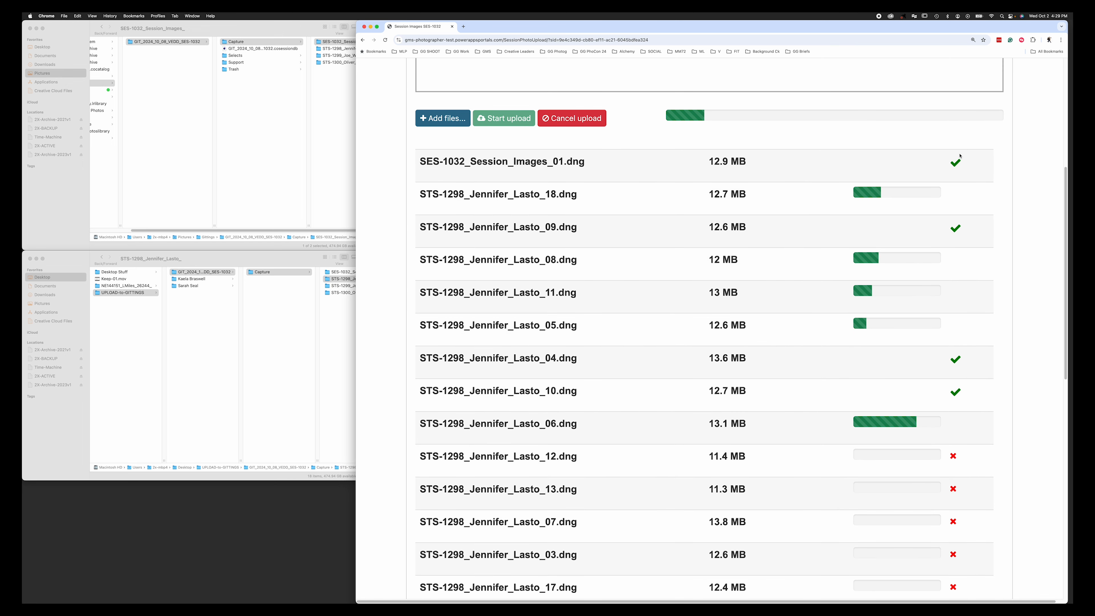
scroll(966, 396, "down", 6)
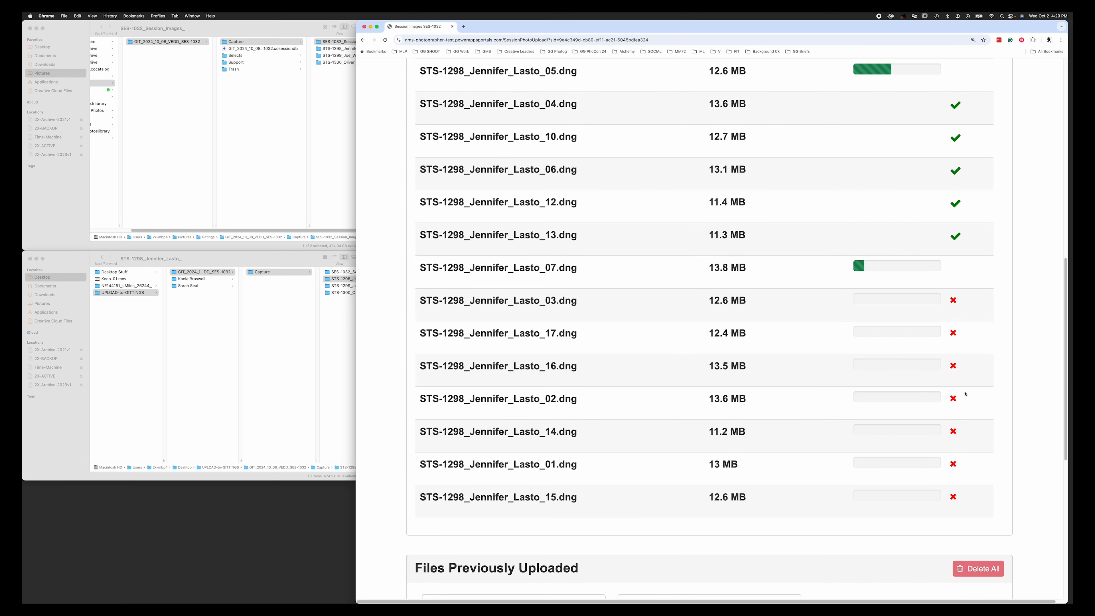
scroll(965, 395, "down", 4)
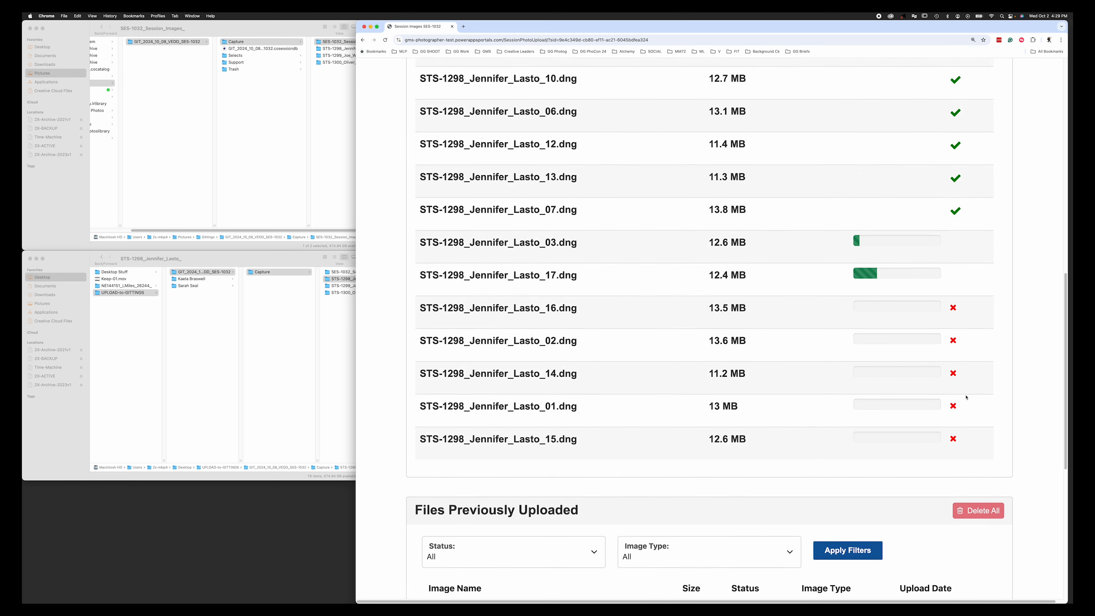
scroll(965, 393, "down", 5)
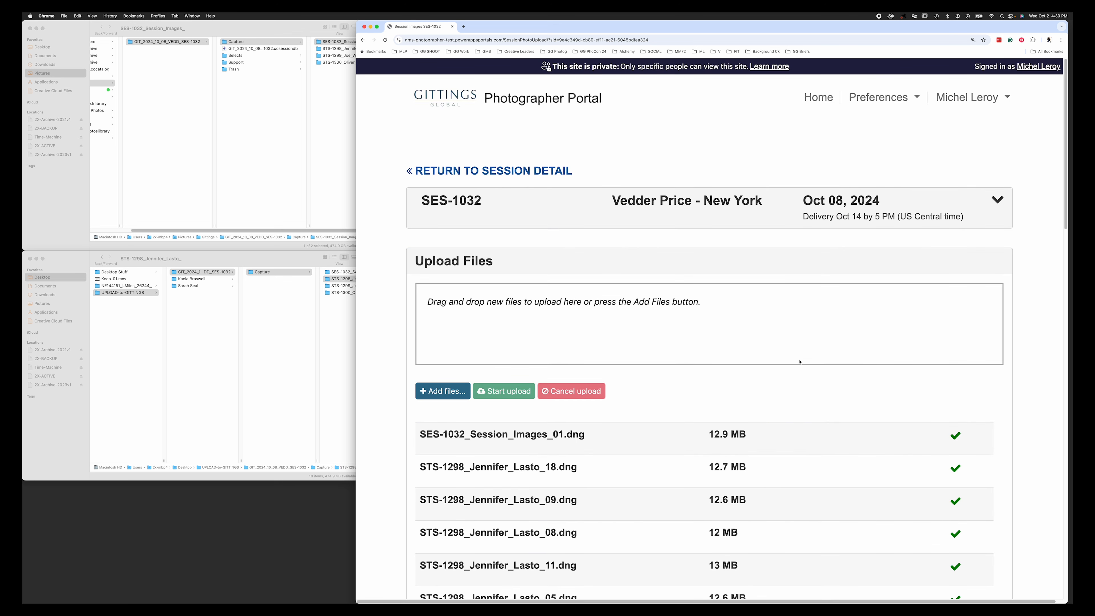
- Add the eleven .dng files from UPLOAD-to-GITTINGS > SES-1032 > Capture > STS-1299 to the queue
triple_click(429, 263)
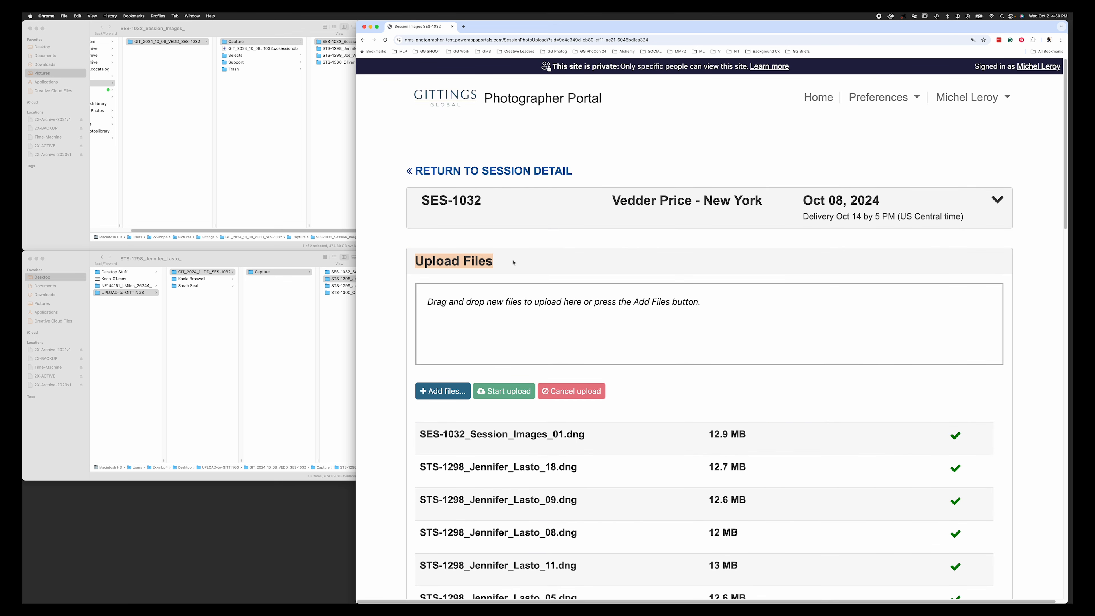
left_click(446, 394)
left_click(542, 244)
left_click(604, 220)
left_click(686, 220)
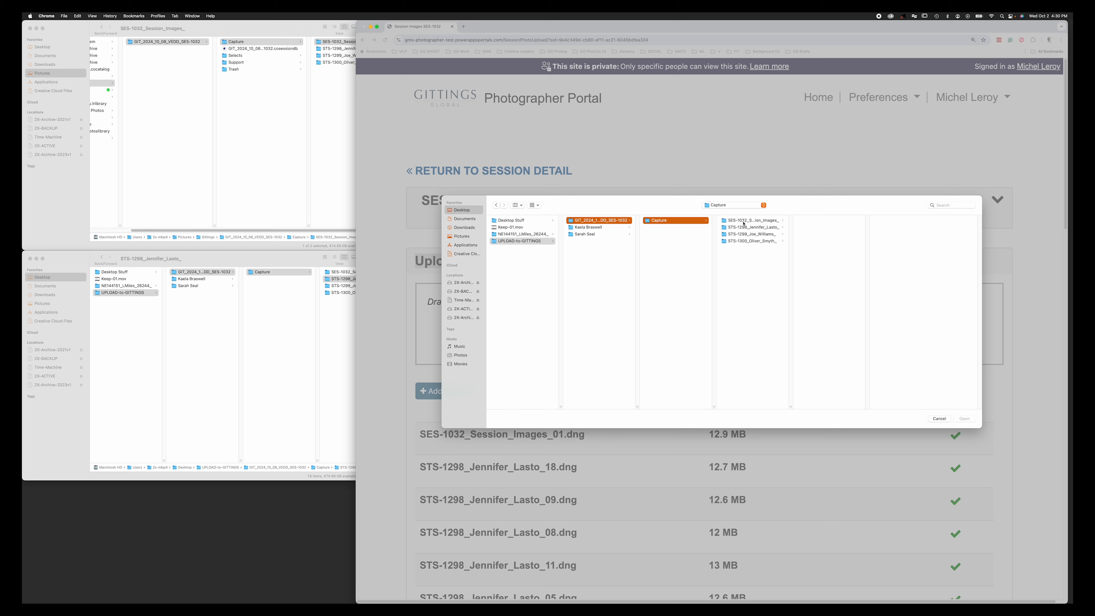
left_click(762, 235)
left_click_drag(861, 320, 822, 205)
left_click(973, 423)
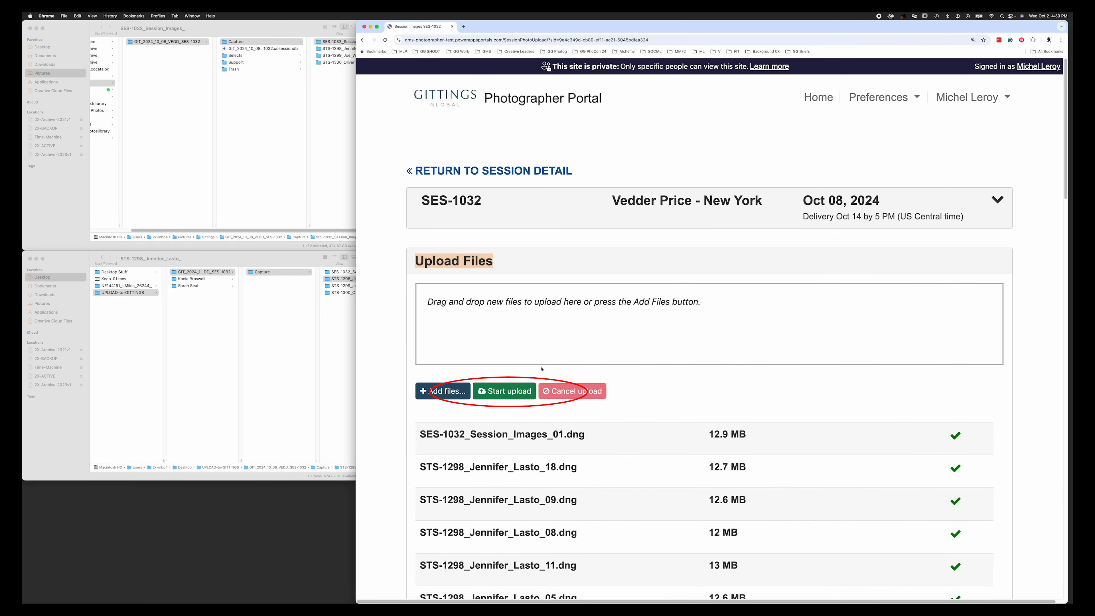
- Upload the queued STS-1299 photos and review the finished uploads
left_click(513, 391)
scroll(1032, 415, "down", 12)
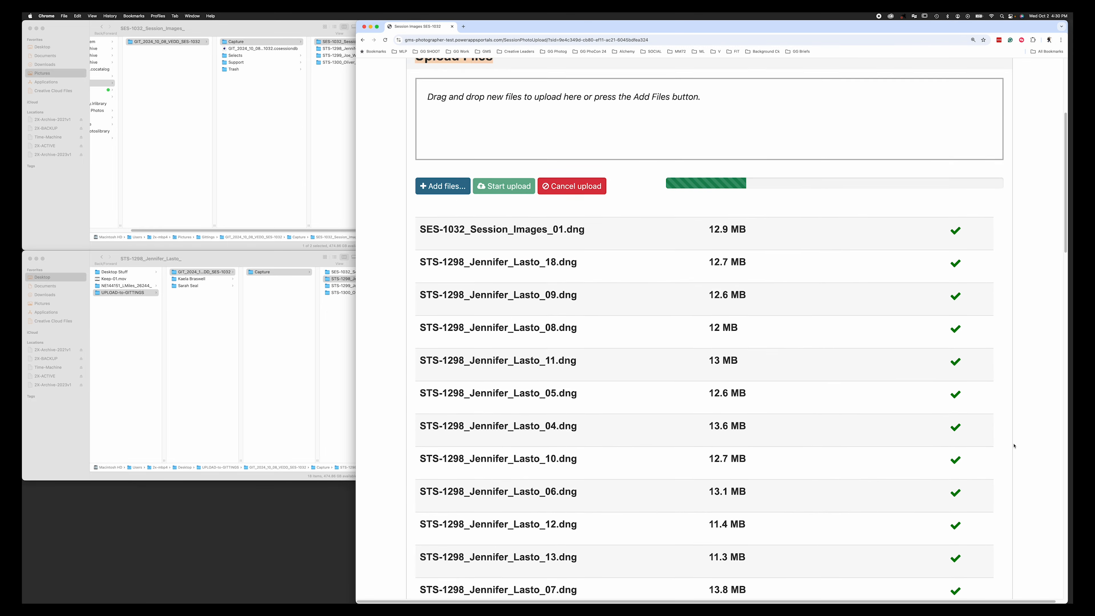
scroll(1014, 449, "down", 5)
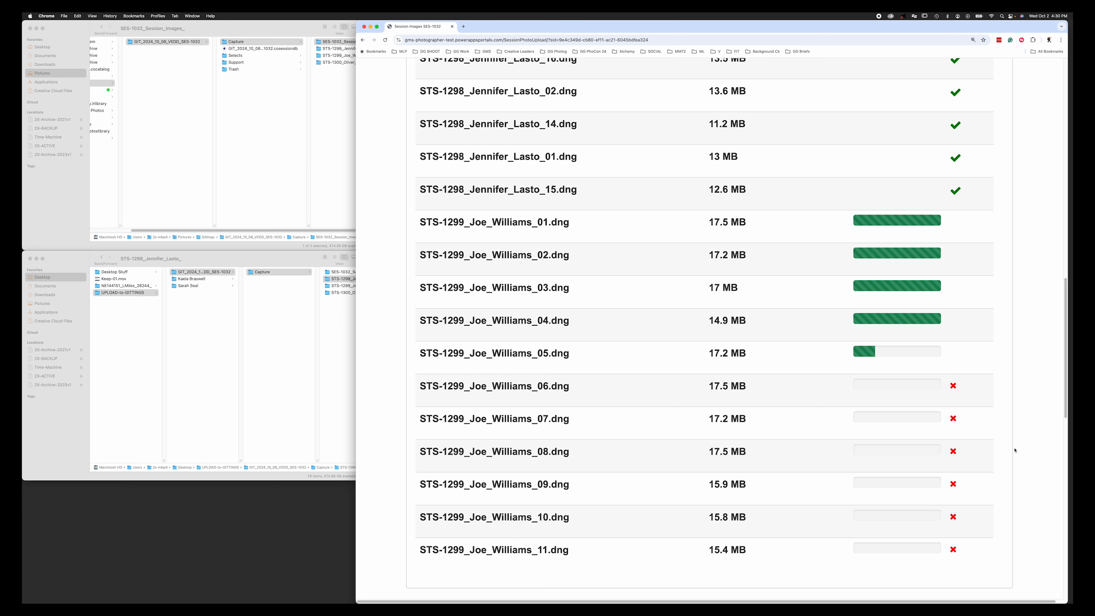
scroll(1018, 445, "down", 1)
scroll(1018, 444, "down", 3)
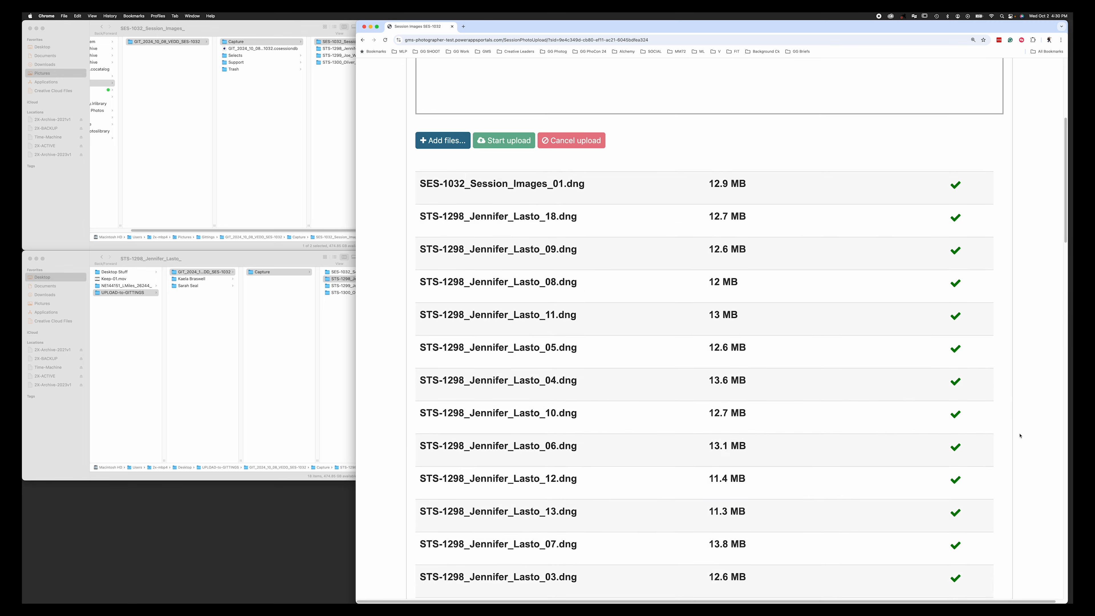
left_click(339, 323)
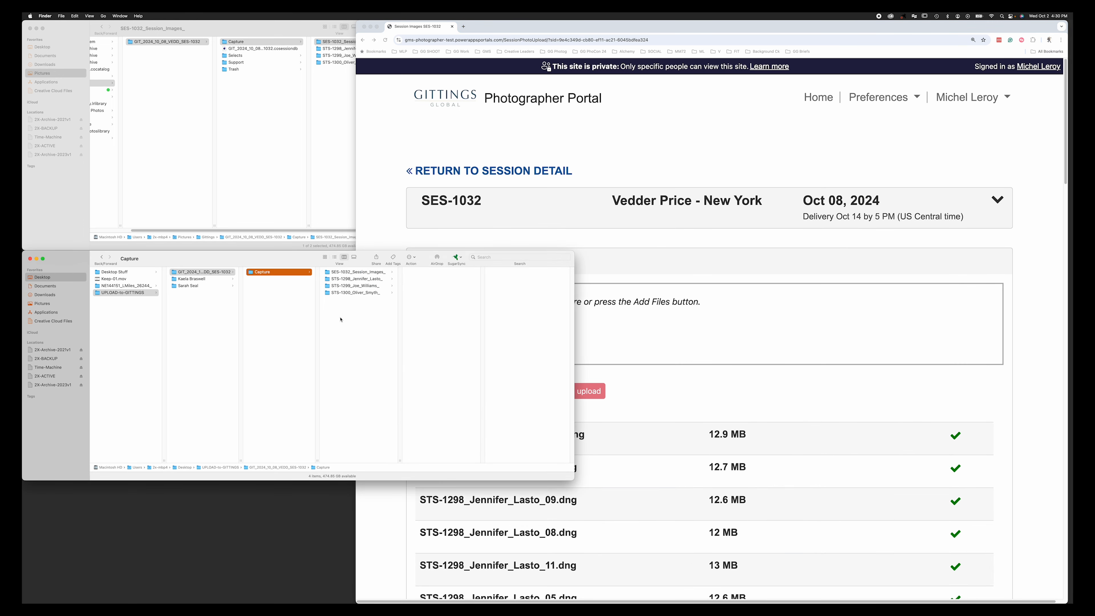
- Upload the STS-1300 folder's DNGs and check them in the Files Previously Uploaded table
left_click(356, 292)
left_click_drag(689, 324, 689, 326)
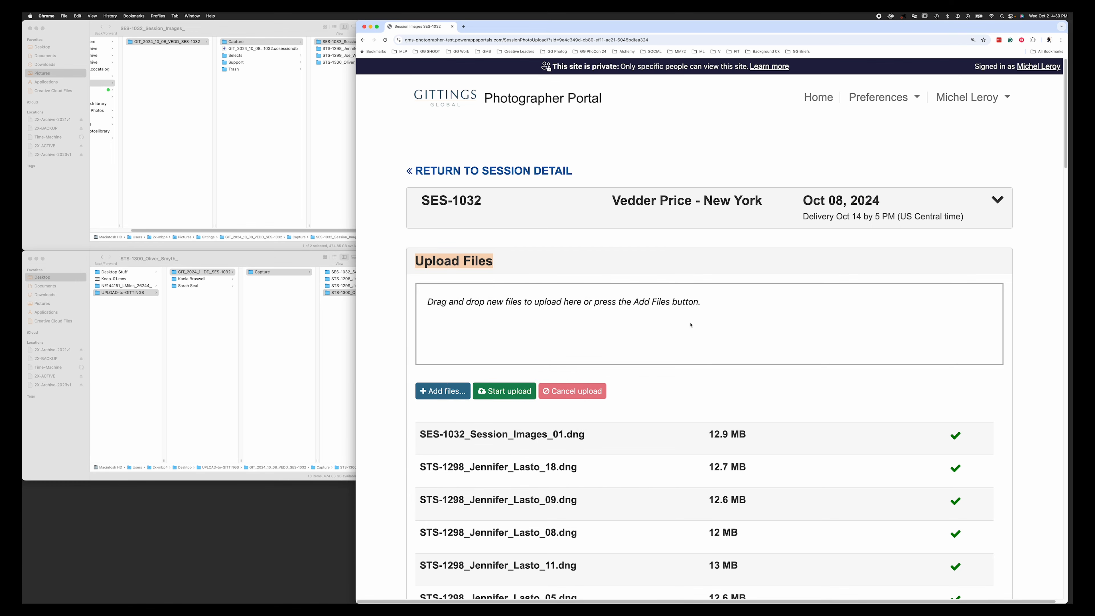
left_click(507, 391)
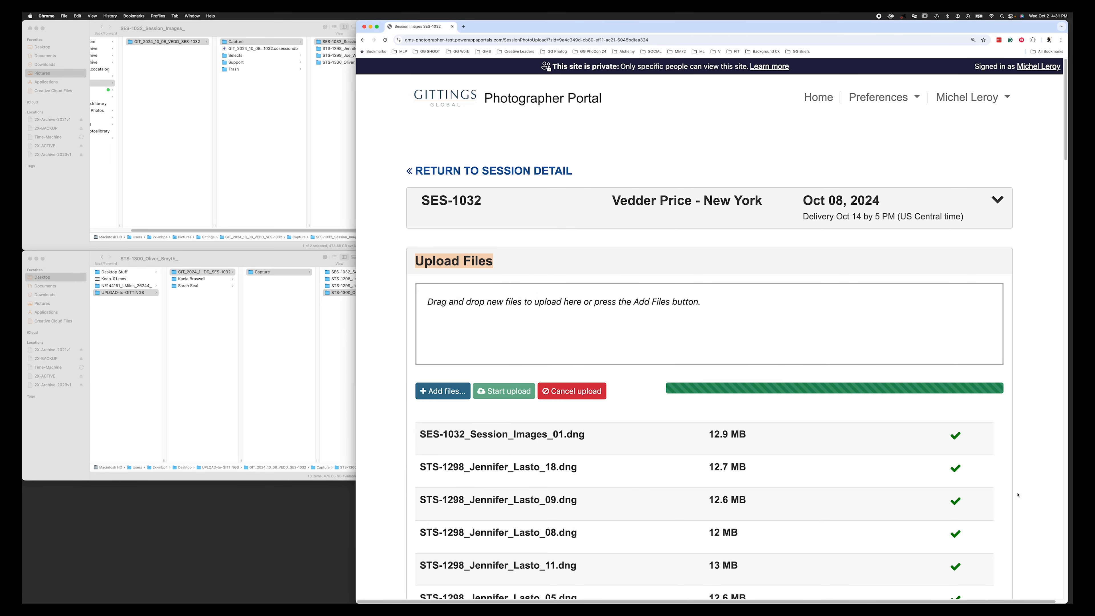
scroll(1017, 495, "down", 10)
scroll(1018, 494, "down", 20)
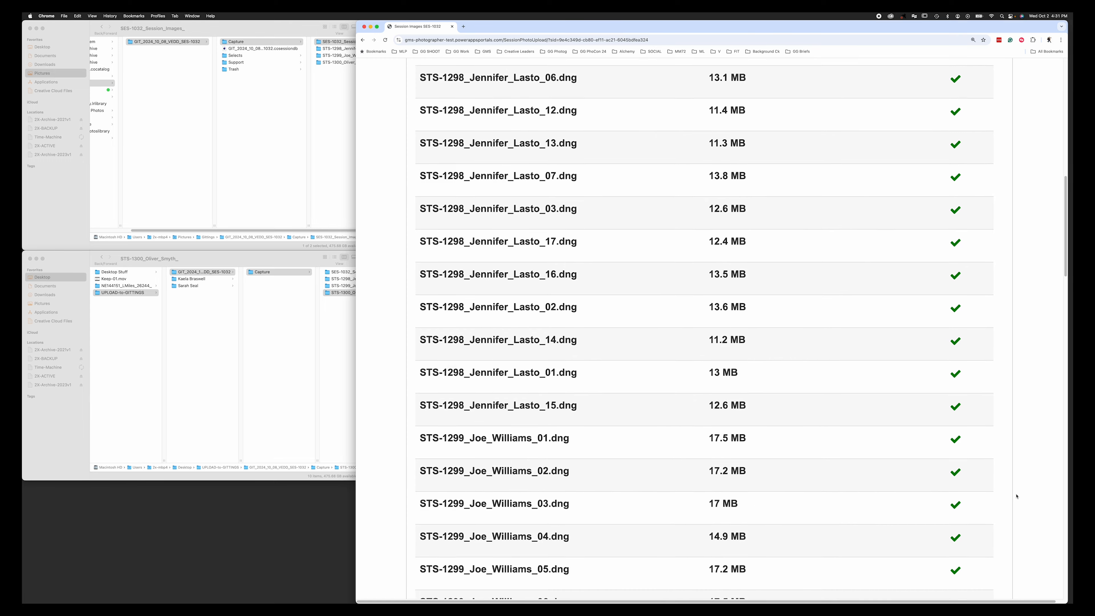
scroll(1015, 500, "down", 20)
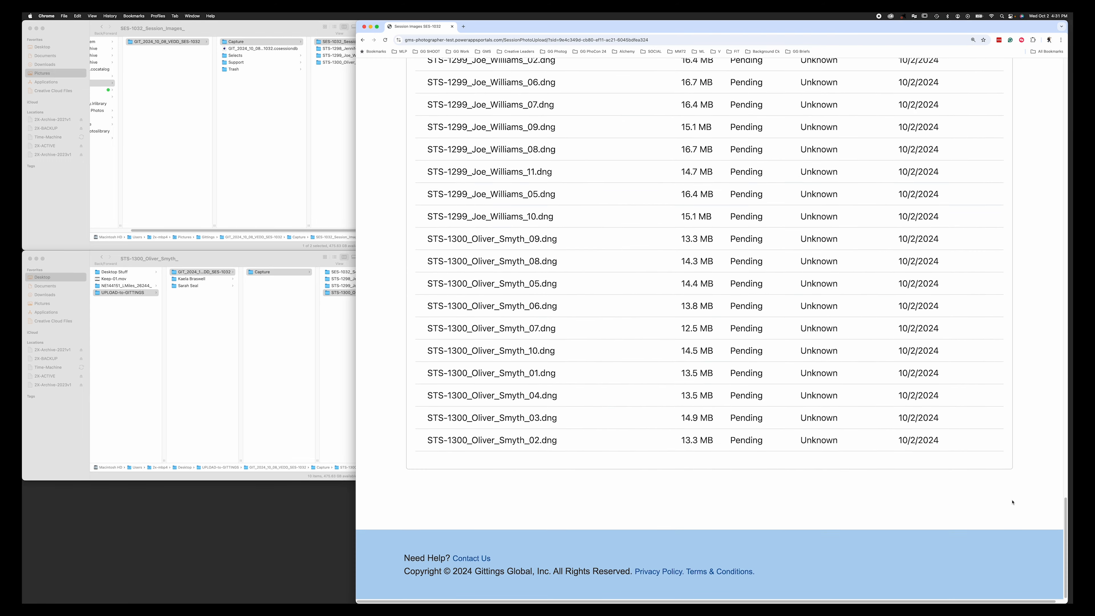
scroll(1013, 502, "up", 20)
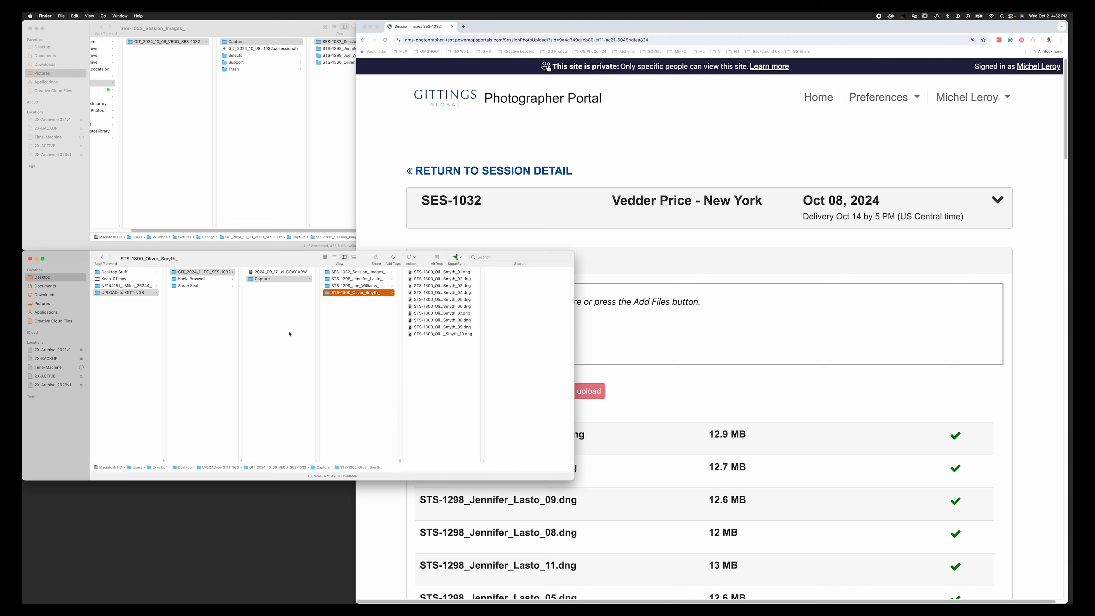
- Drop the raw ARW support image from the SES-1032 job folder onto the upload area
left_click(289, 294)
left_click(286, 274)
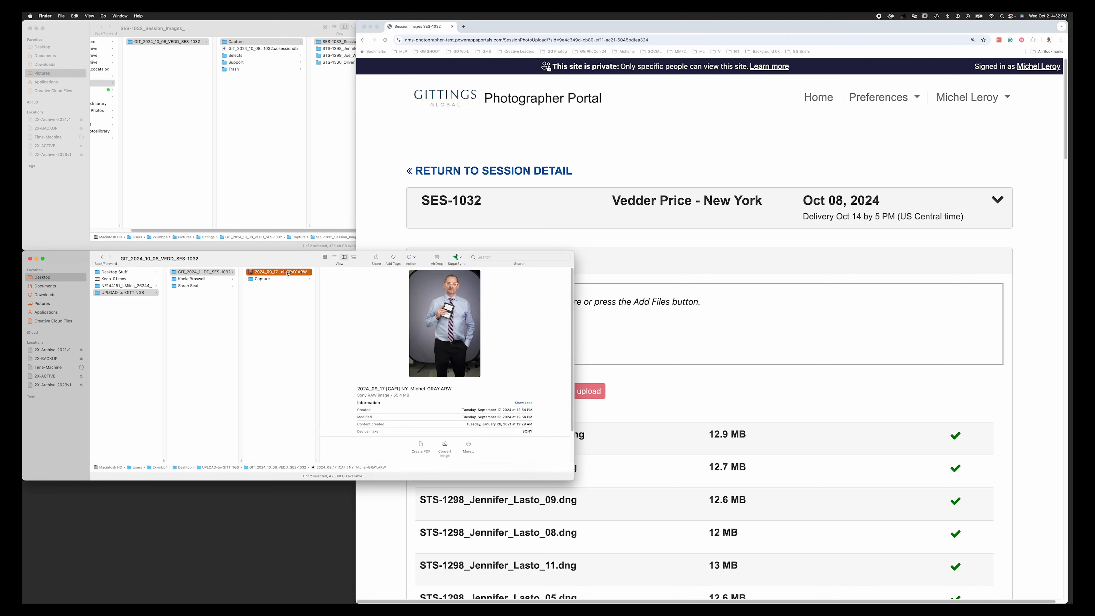
left_click(278, 307)
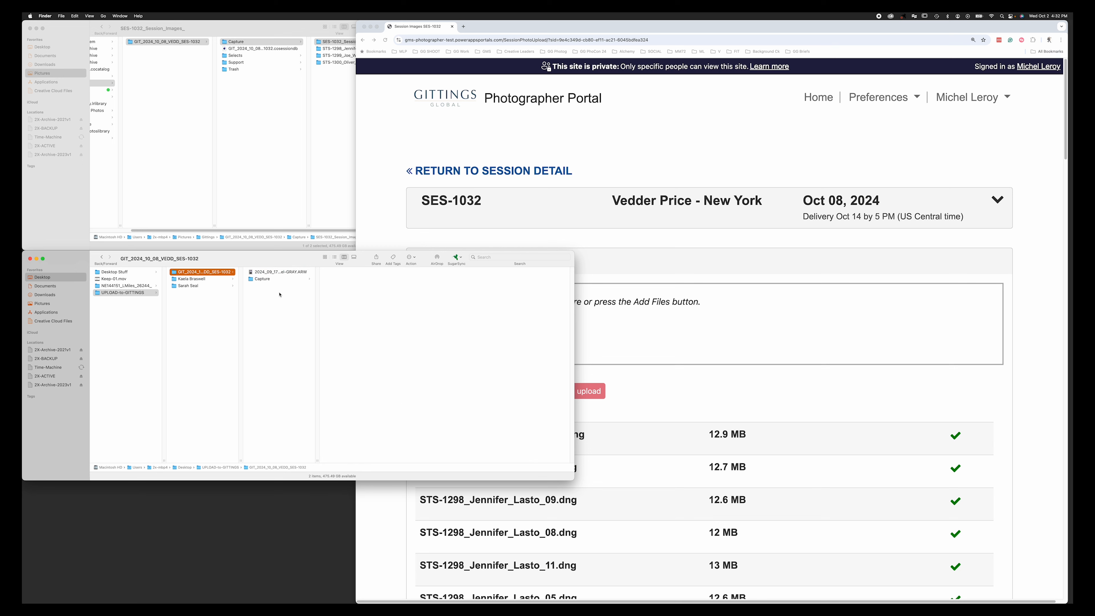
left_click(284, 273)
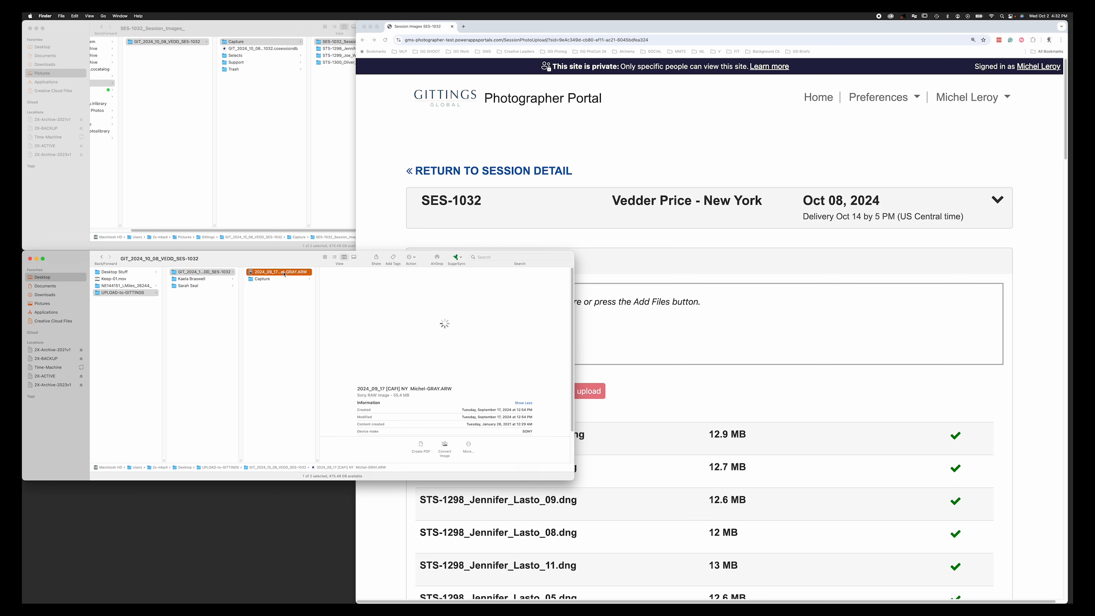
left_click_drag(284, 275, 794, 335)
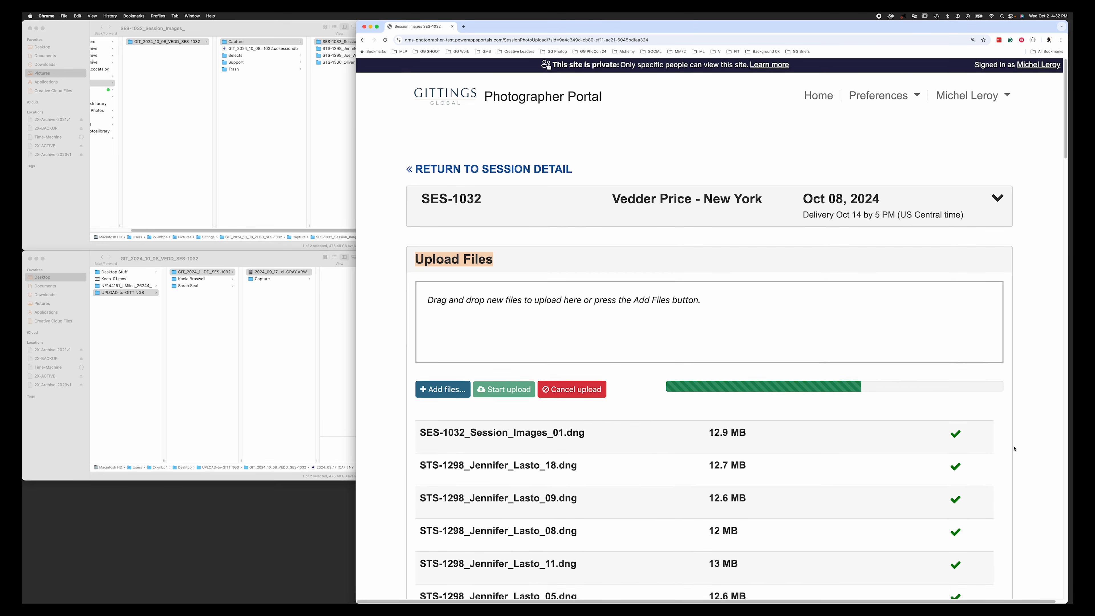
scroll(1009, 461, "down", 15)
scroll(1009, 465, "down", 6)
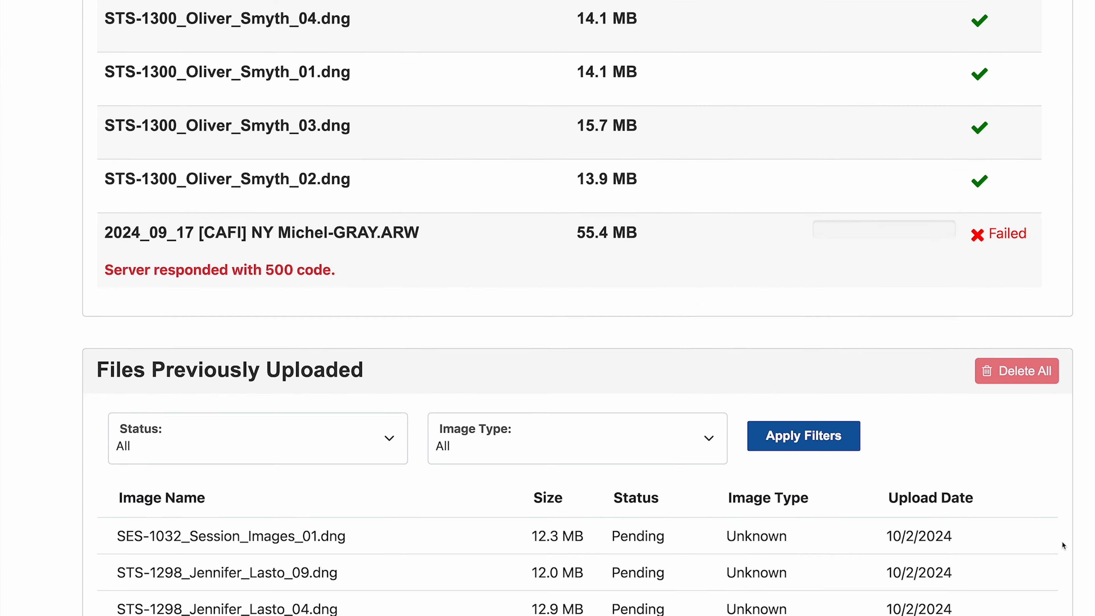
scroll(1062, 542, "up", 3)
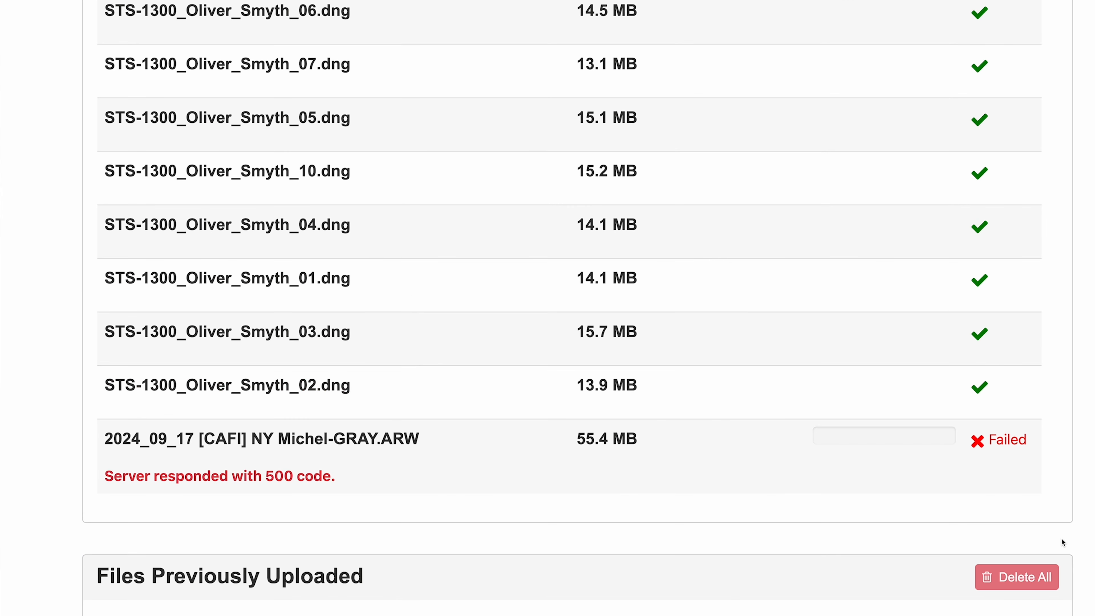
left_click_drag(433, 445, 98, 444)
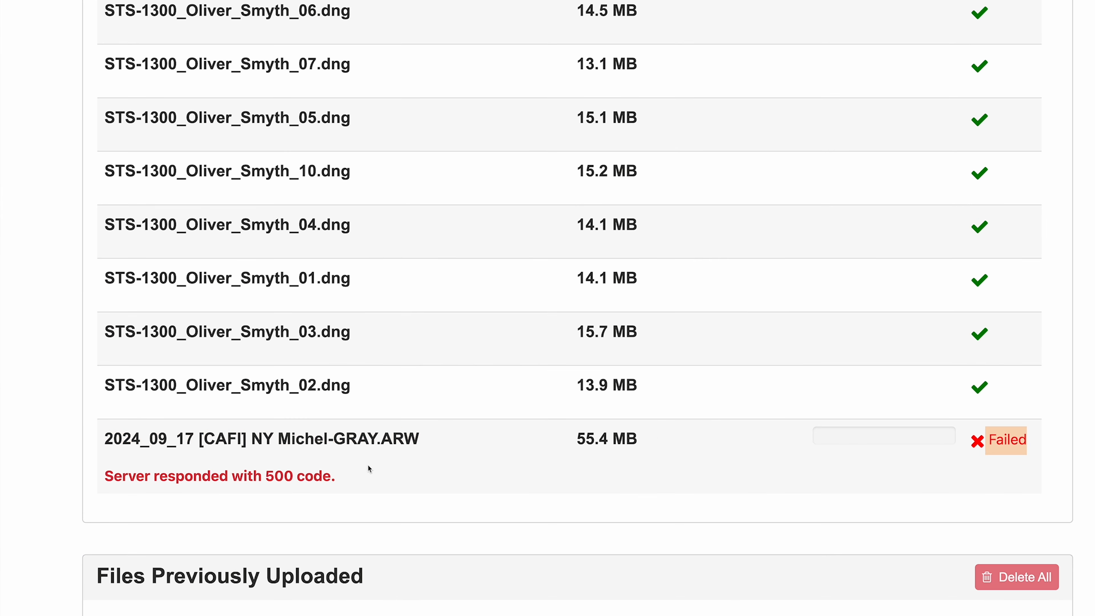
left_click(88, 440)
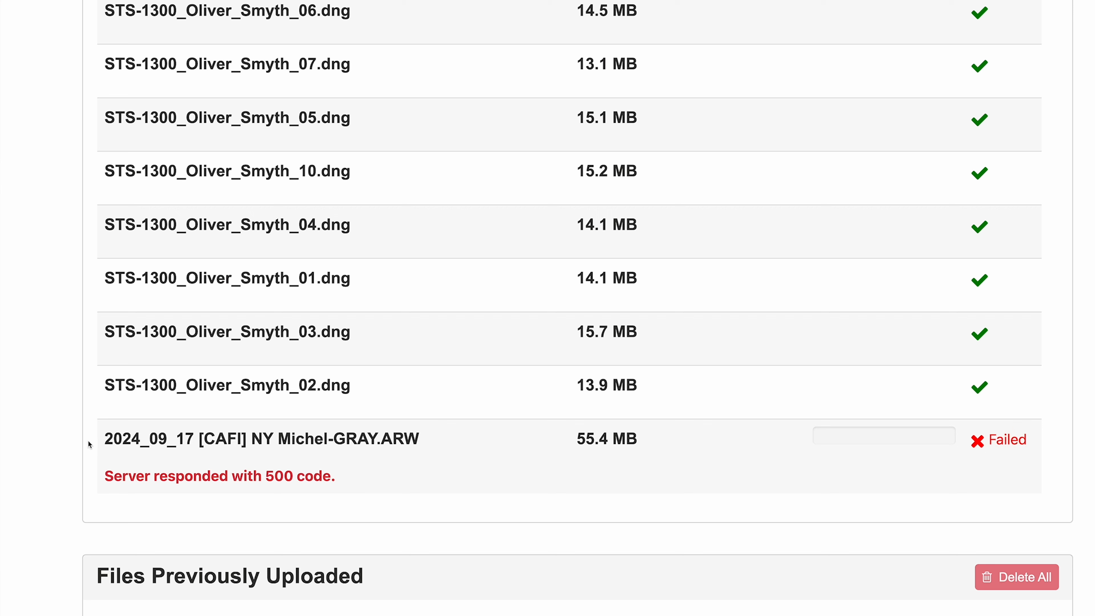
left_click_drag(103, 444, 425, 443)
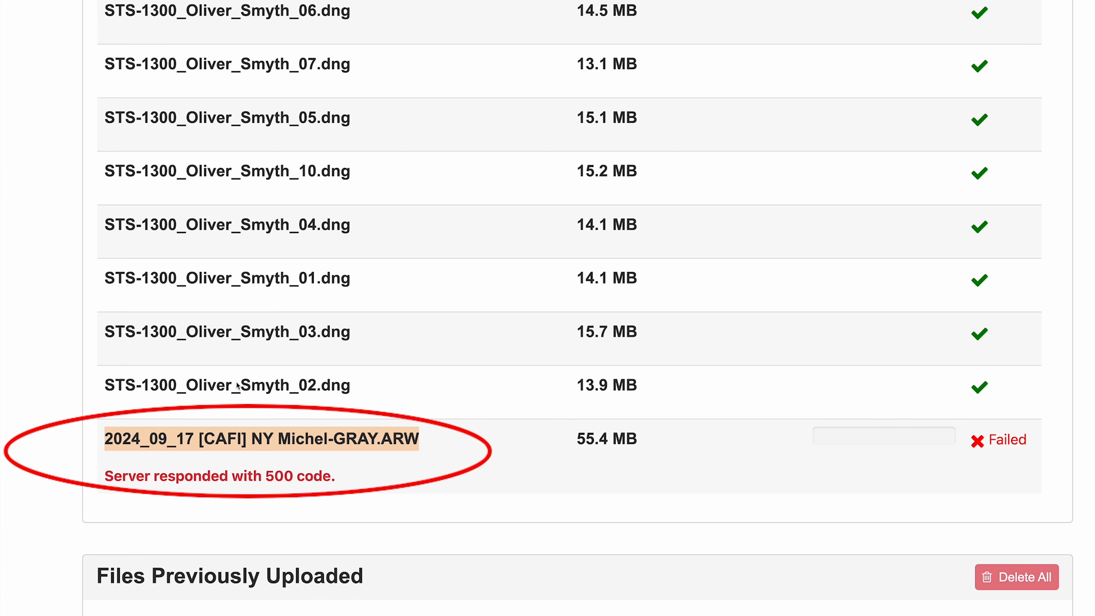
scroll(200, 399, "up", 1)
scroll(201, 402, "up", 20)
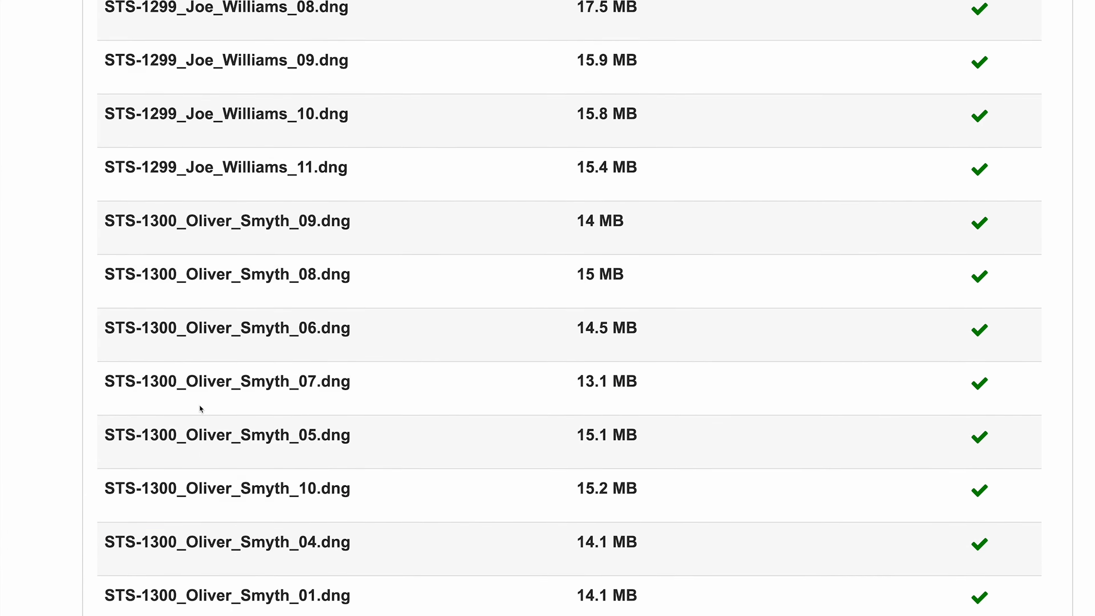
scroll(208, 421, "down", 20)
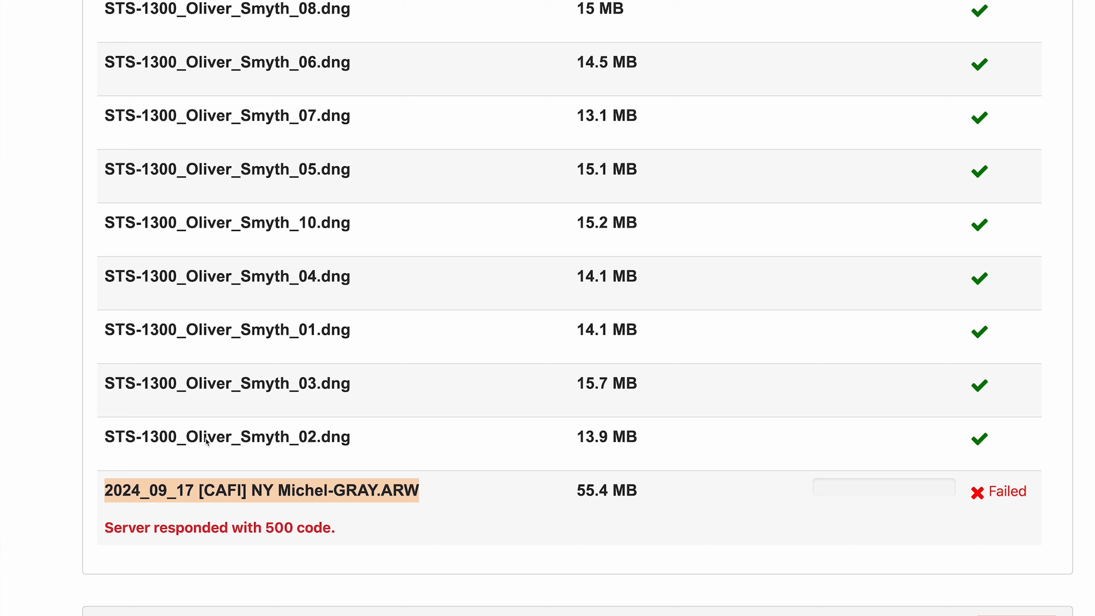
left_click(571, 497)
left_click_drag(414, 491, 386, 490)
left_click_drag(643, 491, 579, 491)
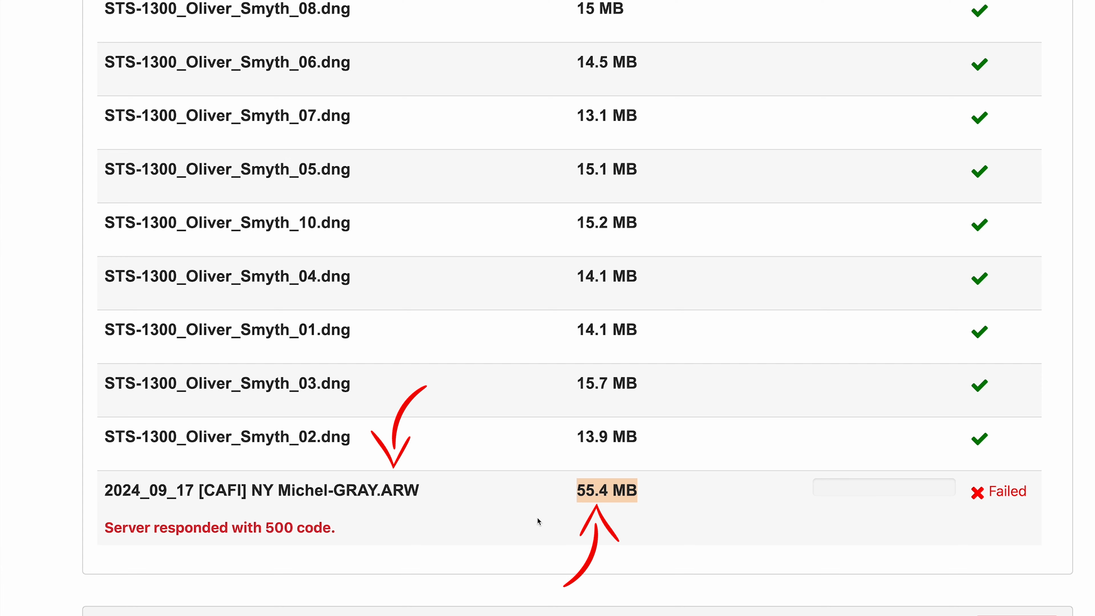
scroll(535, 524, "down", 3)
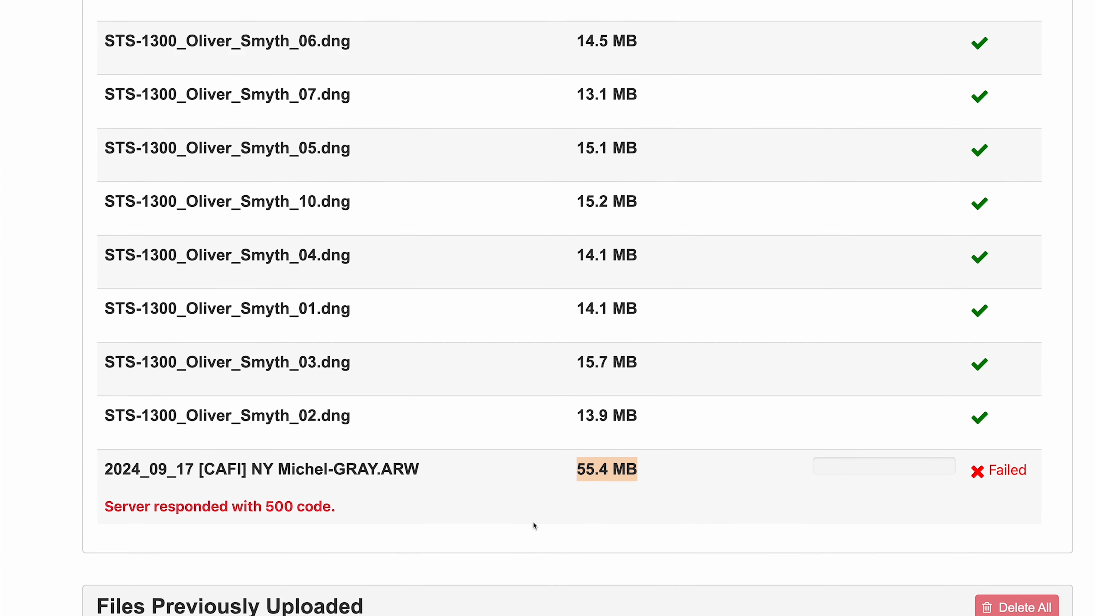
scroll(535, 525, "down", 2)
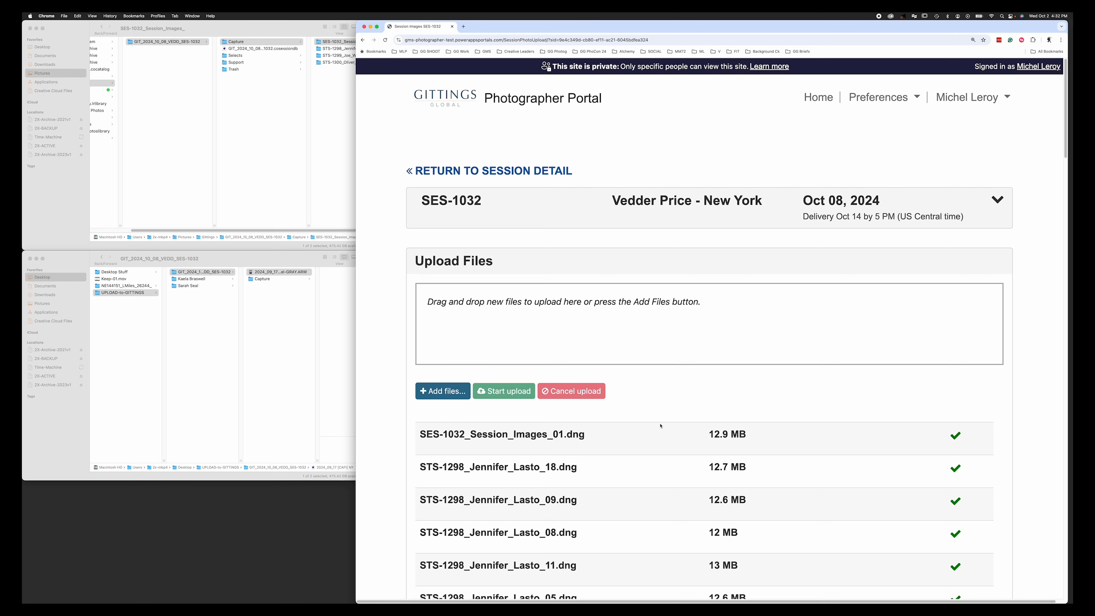
scroll(661, 426, "down", 20)
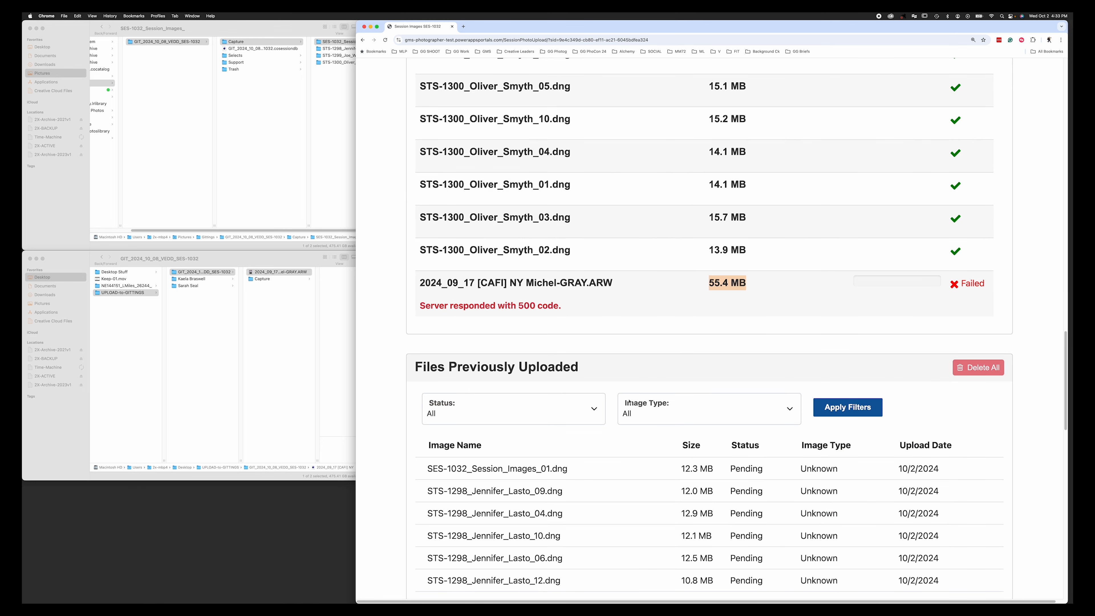
left_click(1009, 294)
left_click_drag(994, 287, 949, 287)
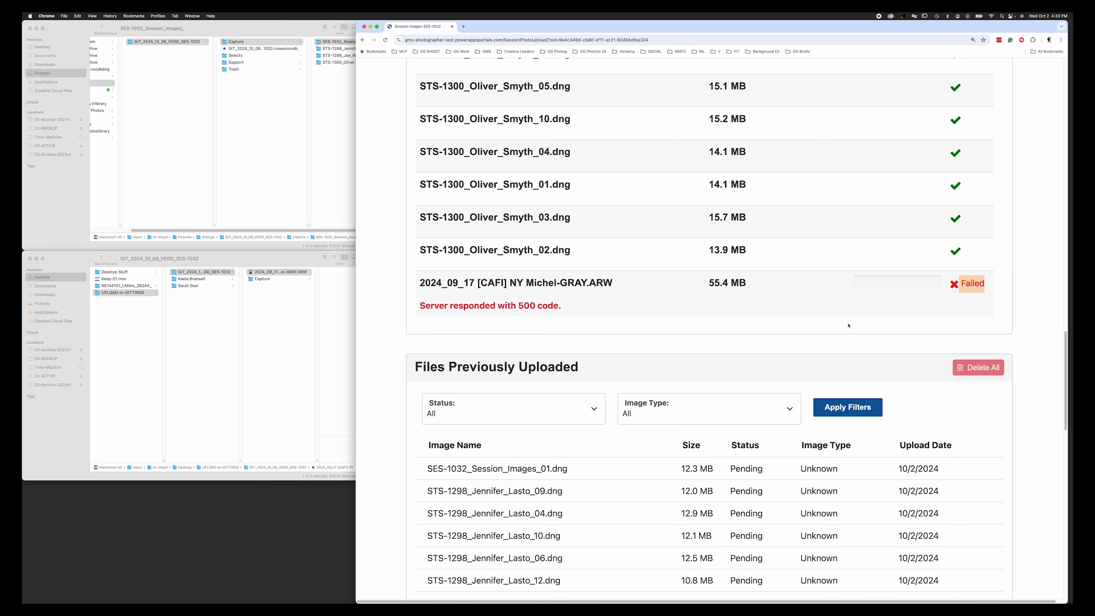
scroll(848, 325, "up", 15)
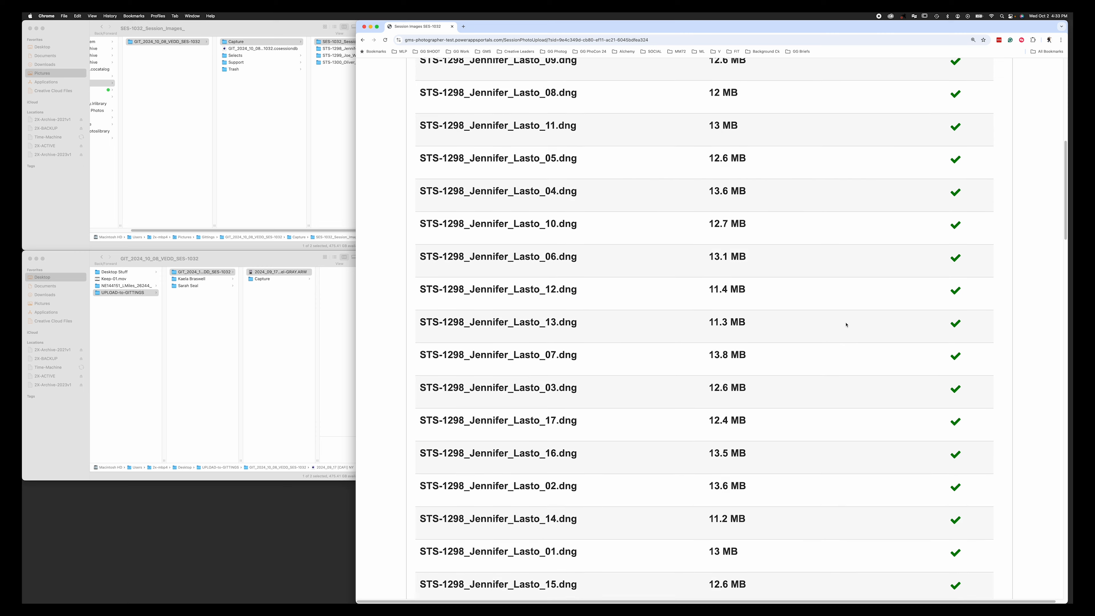
scroll(845, 325, "up", 10)
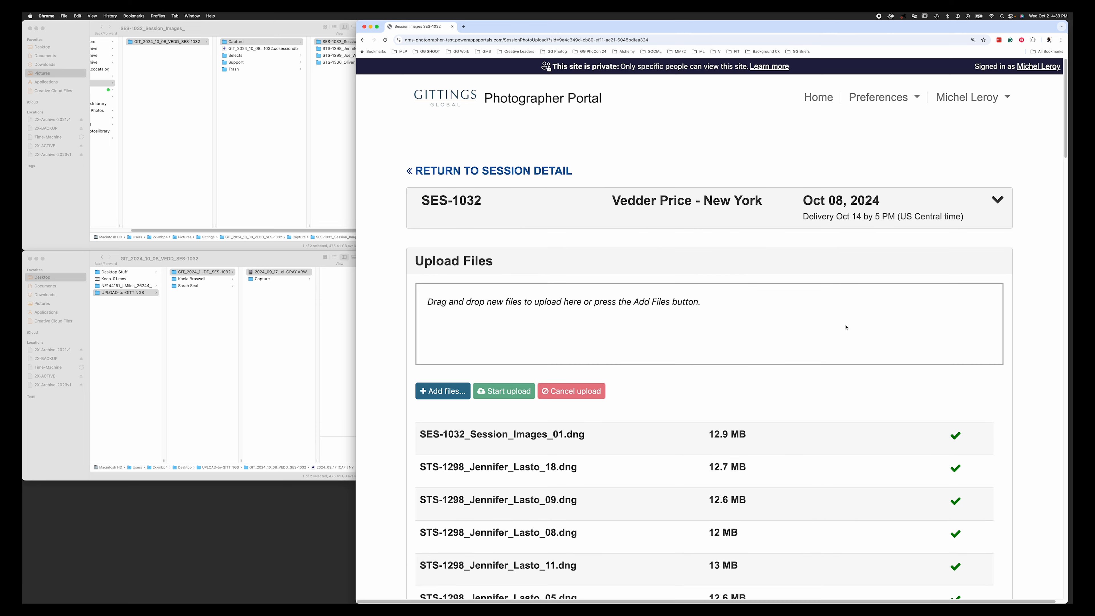
- Return to SES-1032 session detail, view the session captures album, and keep slot one Completed
left_click(549, 177)
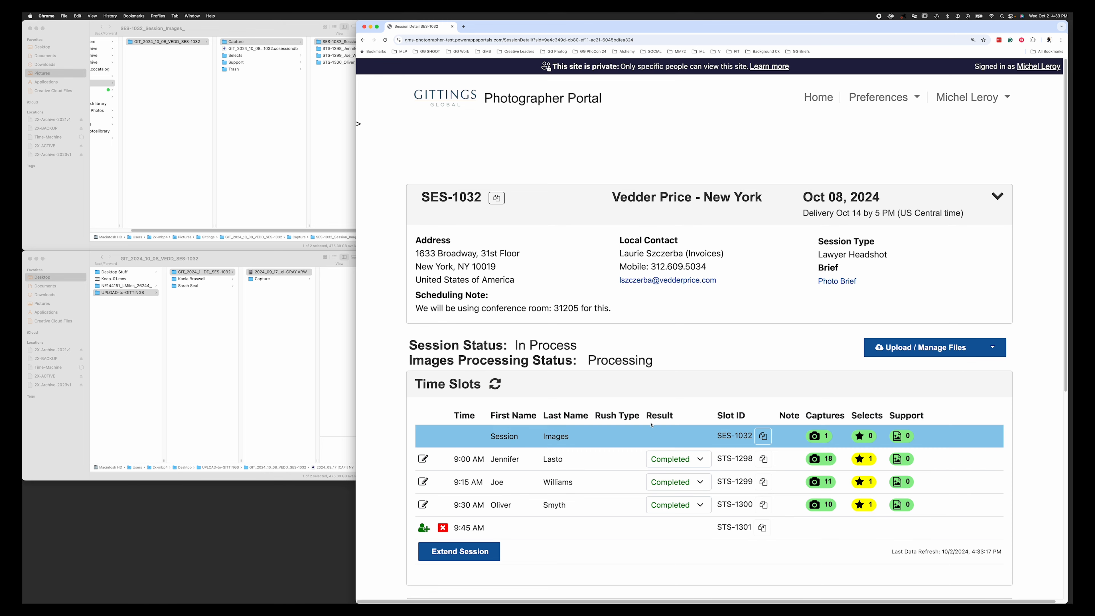
scroll(1022, 450, "down", 1)
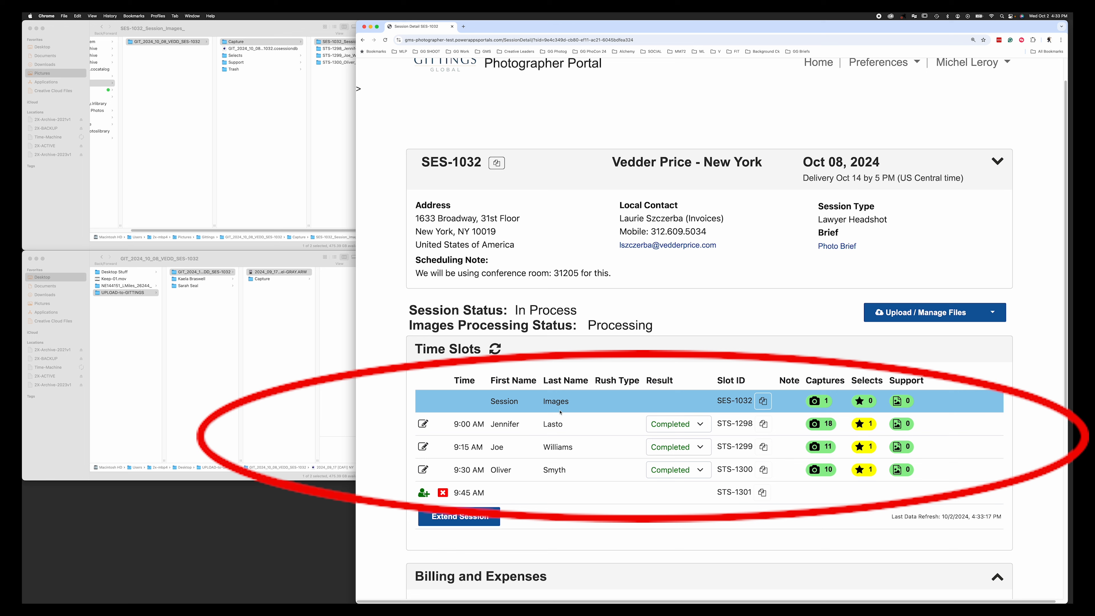
left_click(821, 405)
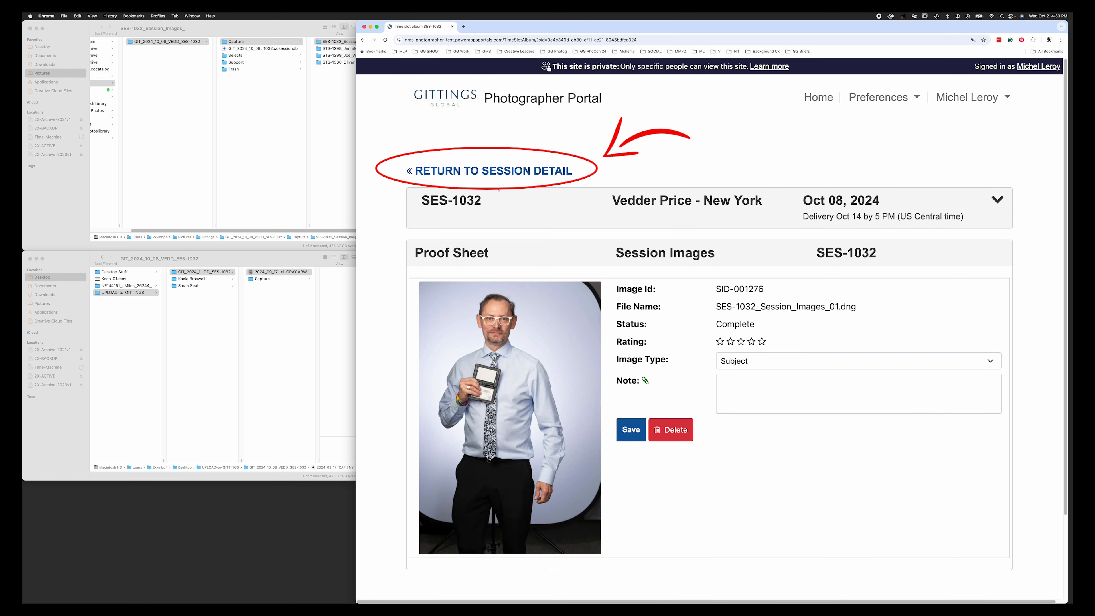
left_click(431, 172)
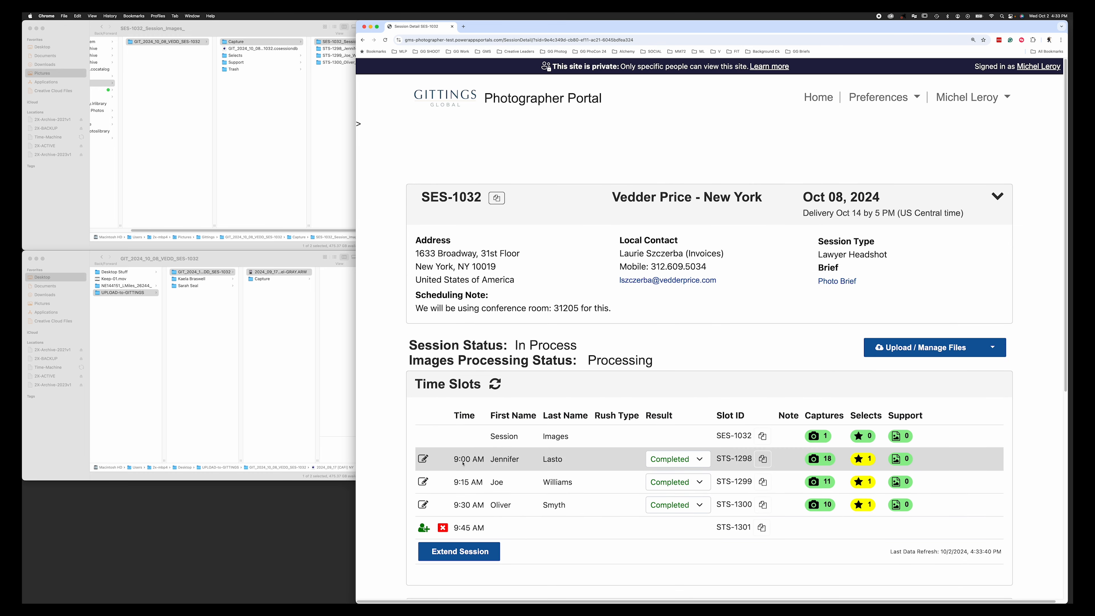
left_click(700, 459)
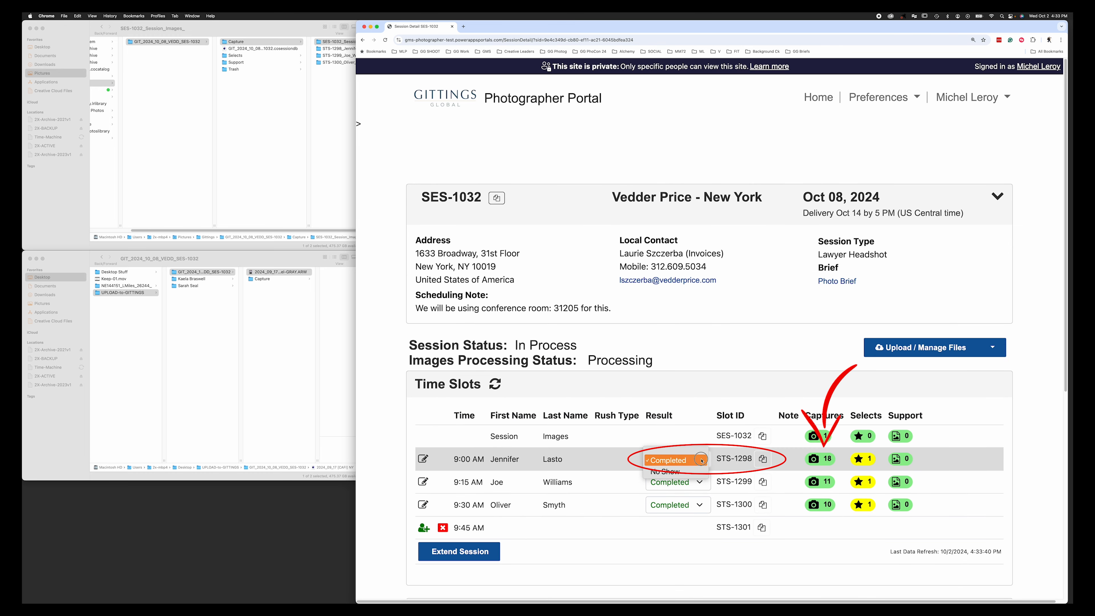
left_click(702, 460)
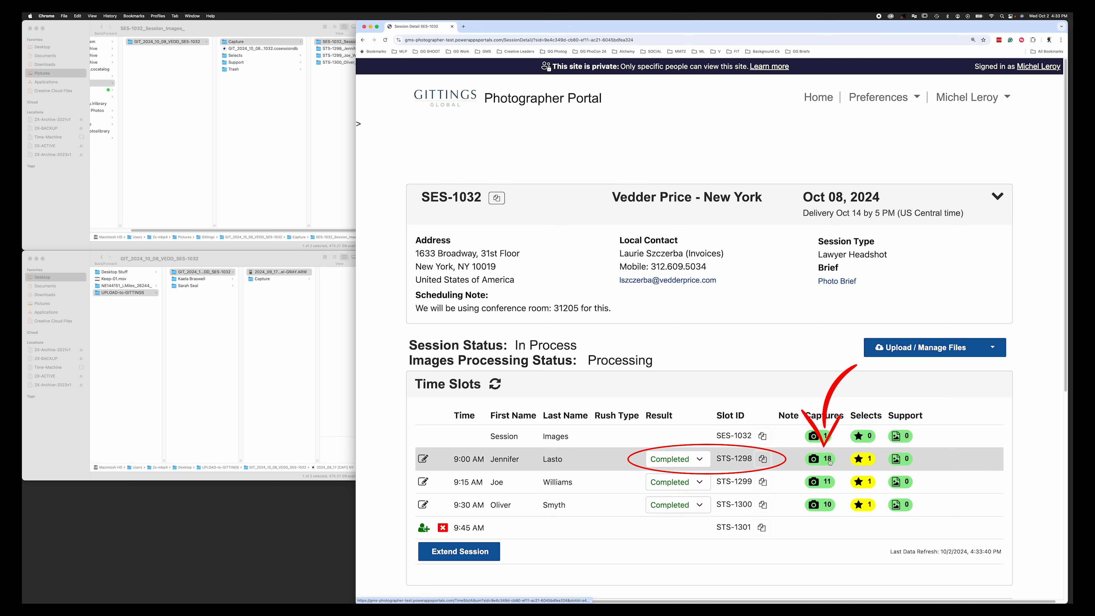
- Rate the second image in slot one's selects four stars, save, and return to session detail
left_click(866, 463)
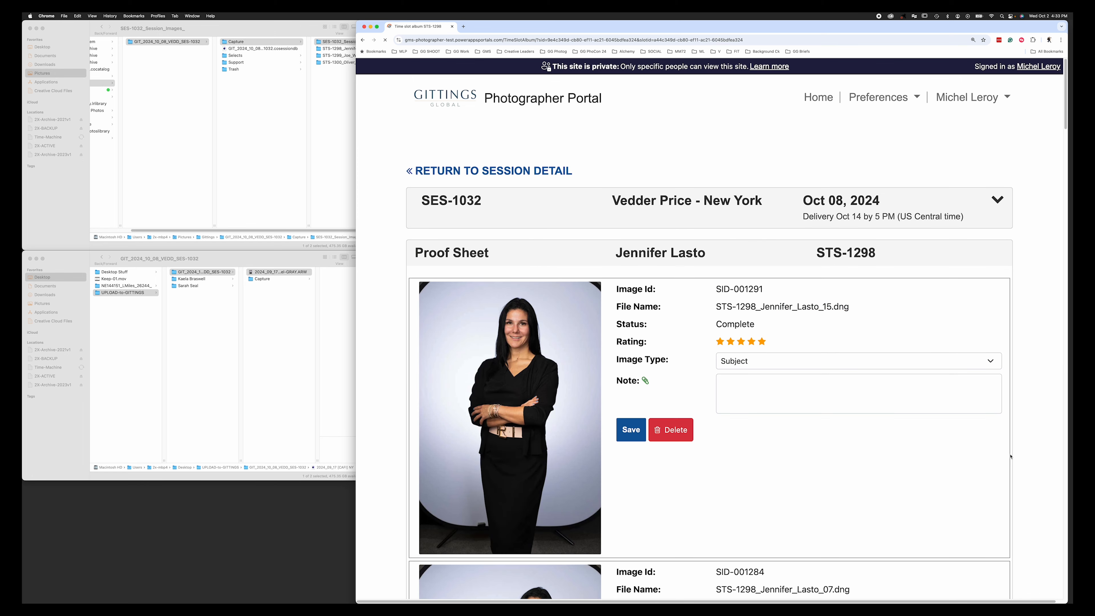
scroll(1009, 458, "down", 3)
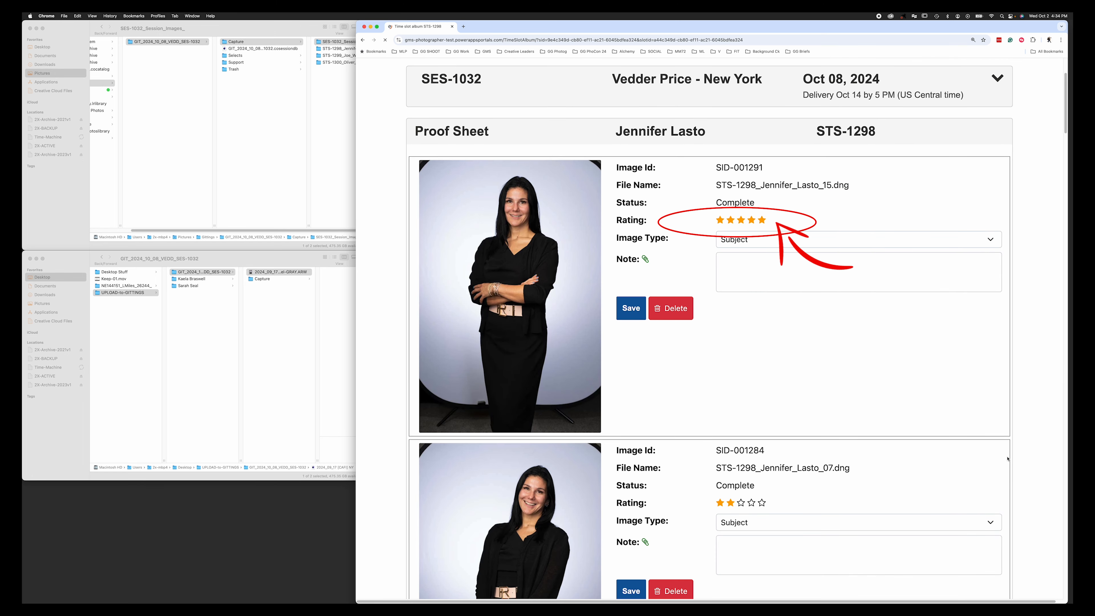
scroll(1007, 459, "down", 1)
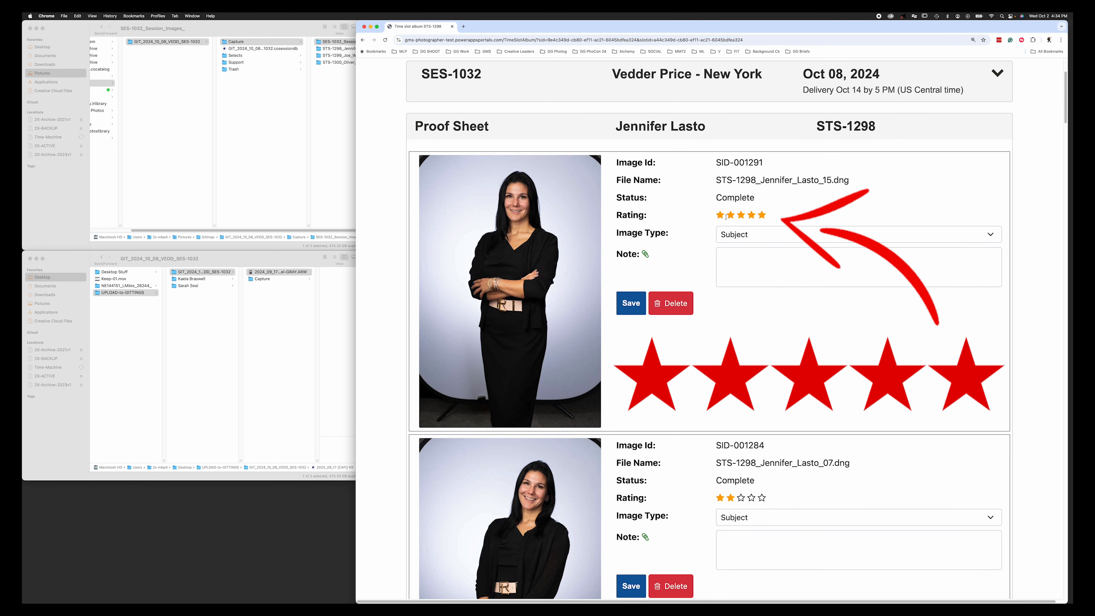
left_click(741, 499)
left_click(751, 498)
scroll(702, 520, "down", 4)
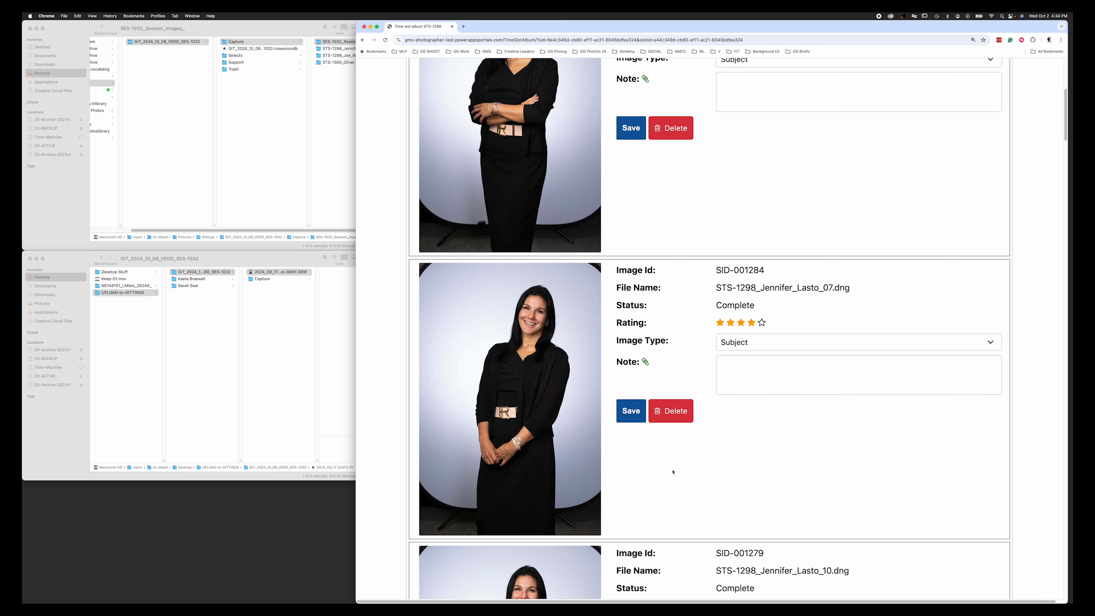
left_click(635, 416)
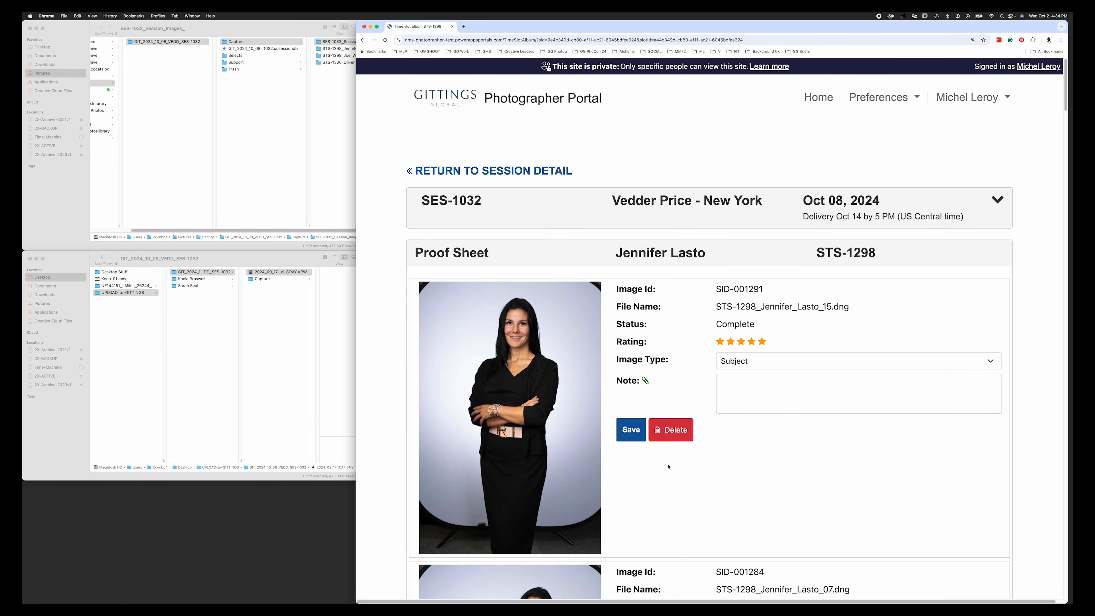
left_click(558, 174)
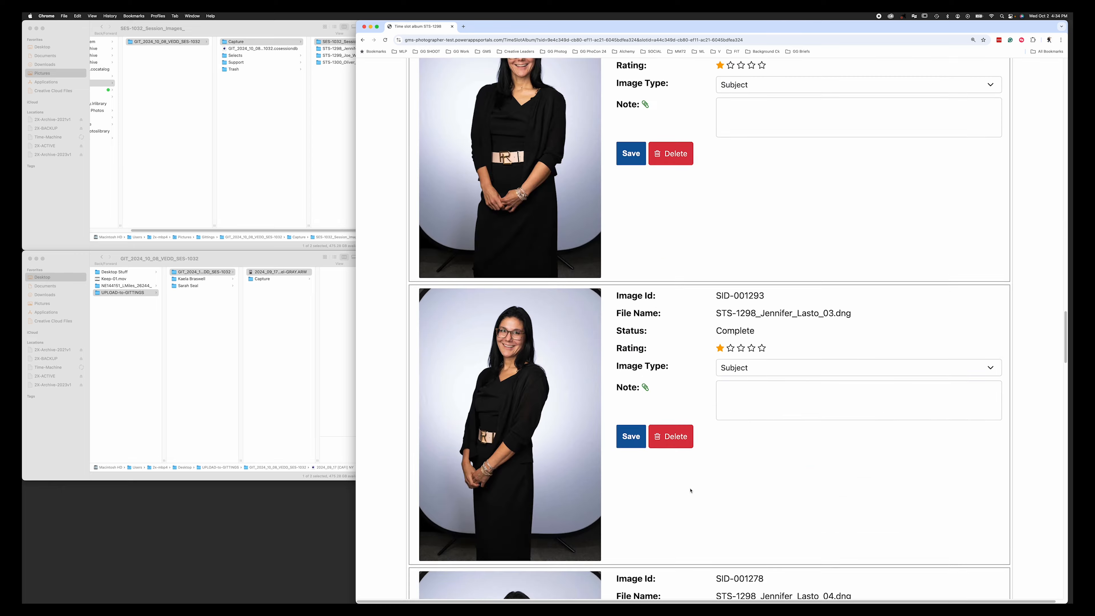
- Tag image SID-001289 as Subject Support with the note 'To fix GG' and save it
scroll(708, 502, "up", 15)
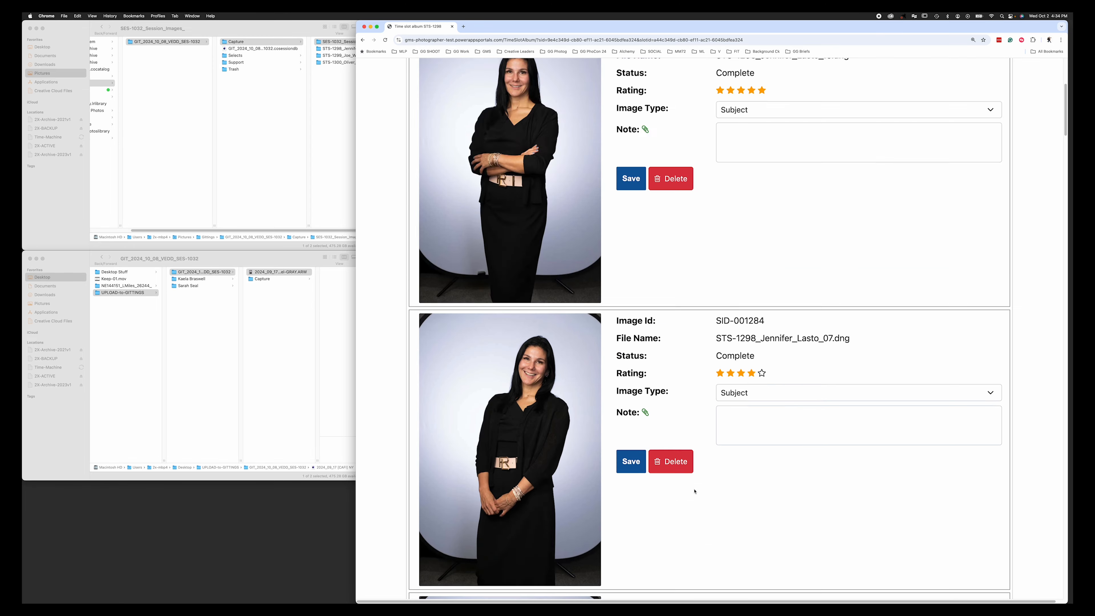
scroll(707, 503, "down", 20)
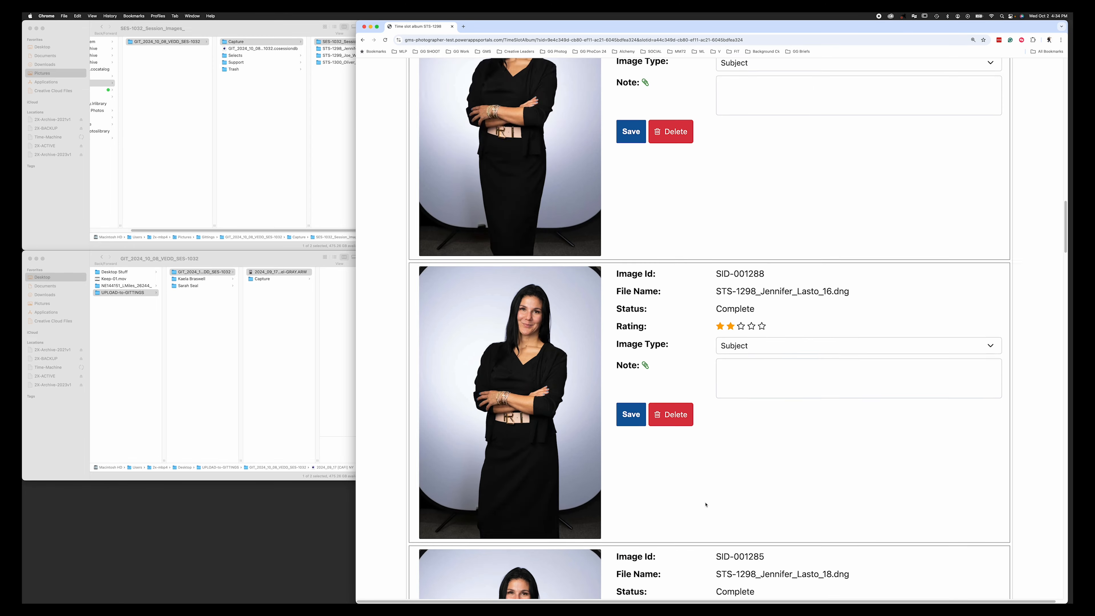
scroll(695, 553, "down", 10)
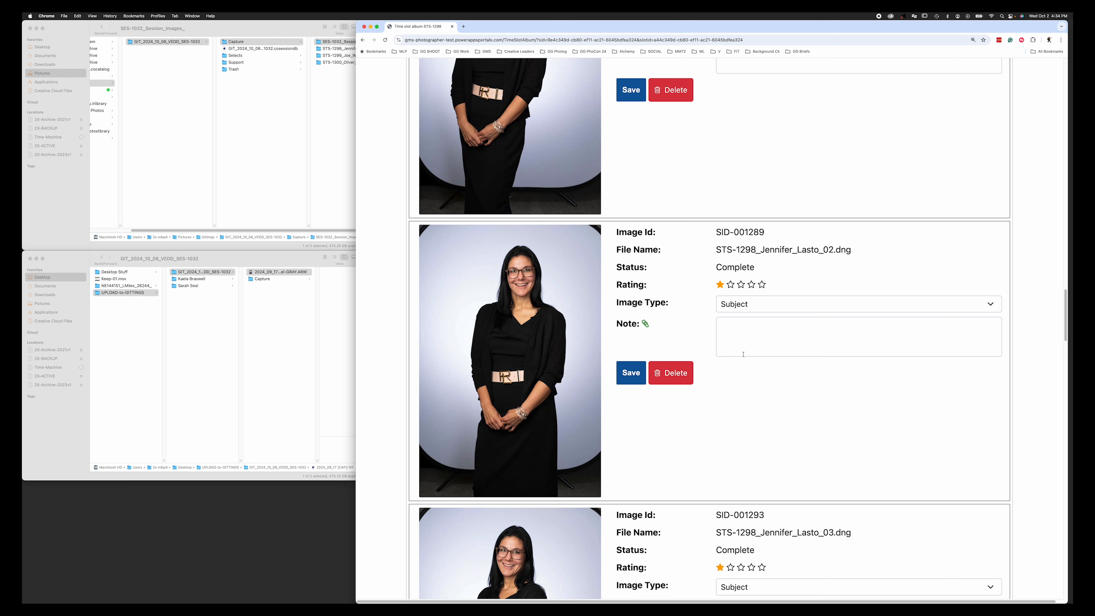
left_click(769, 307)
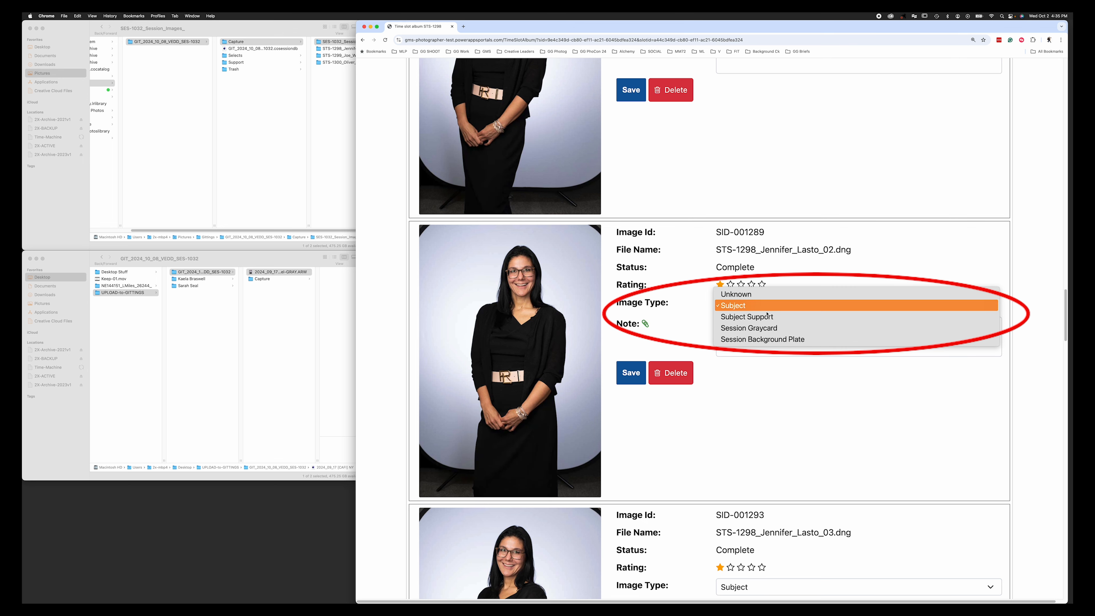
left_click(767, 316)
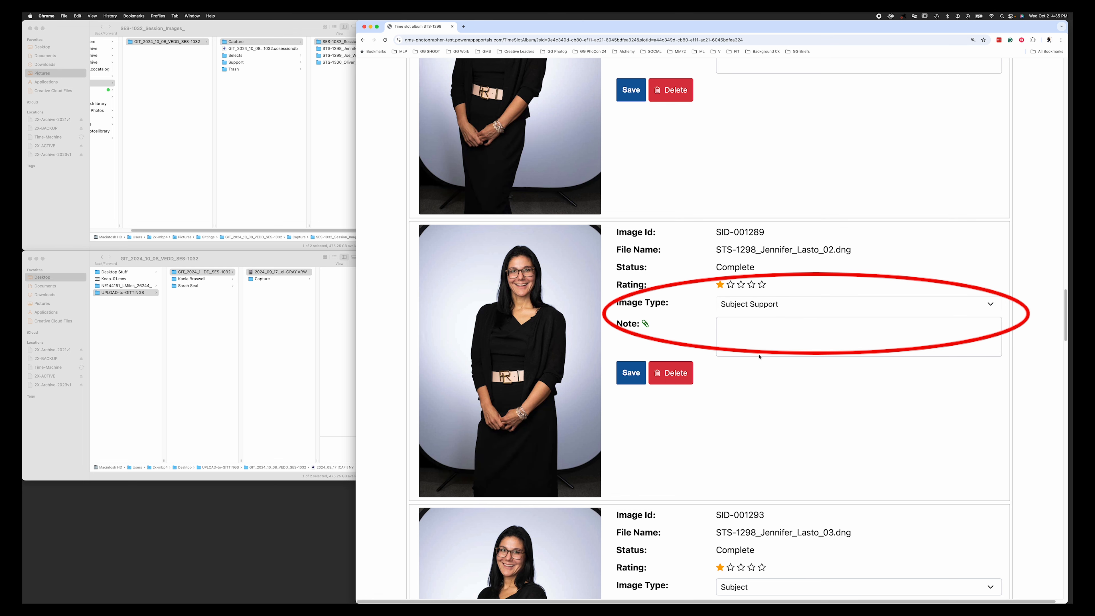
left_click(730, 340)
type("To fix GG.")
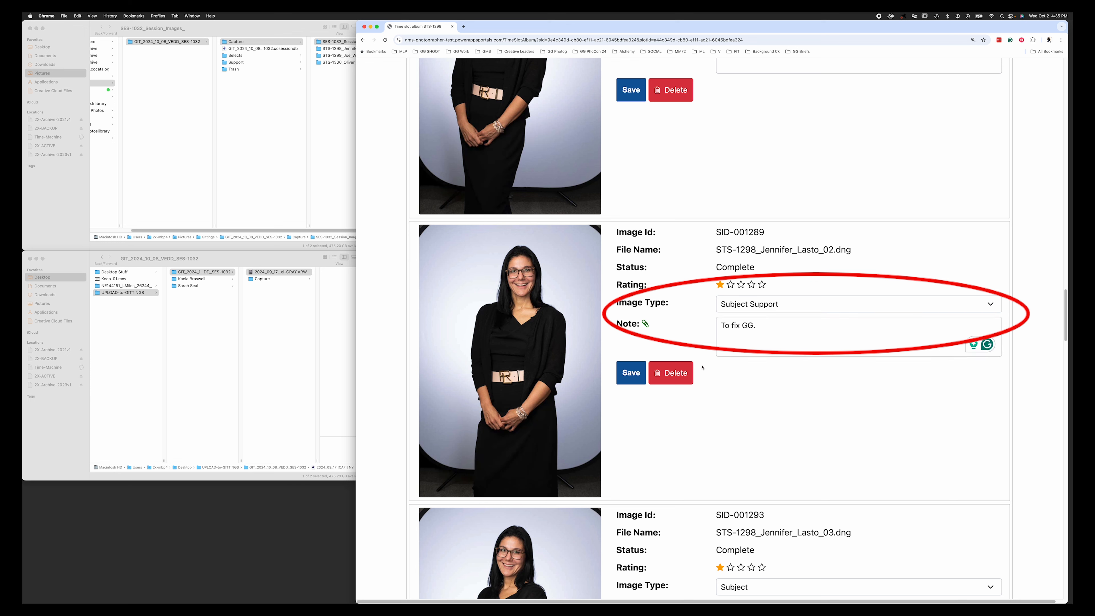
left_click(632, 378)
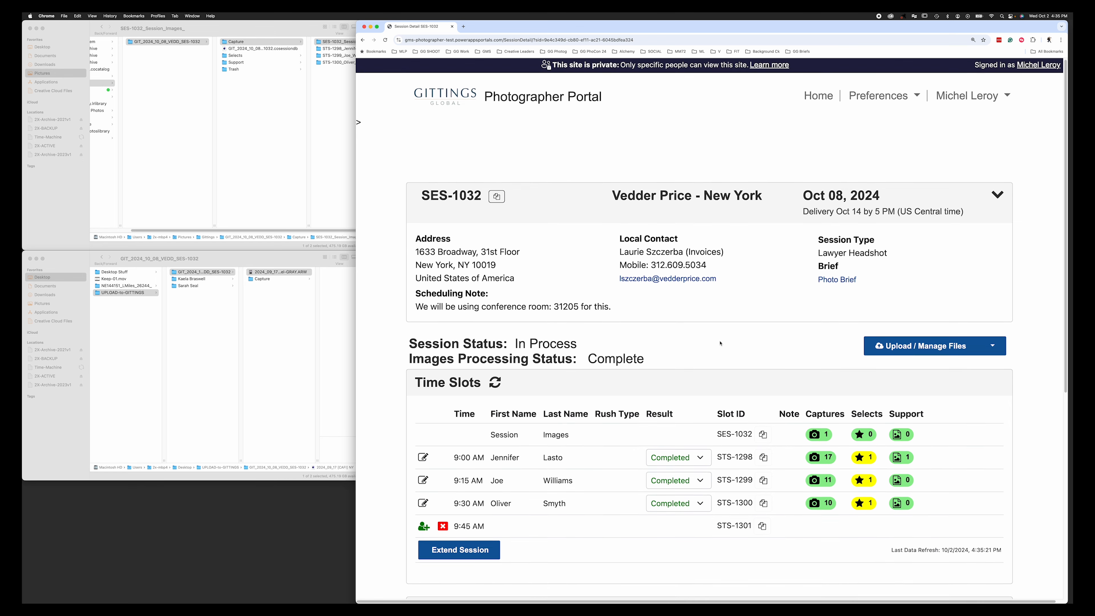
- Check Billing and Expenses and leave the 9:30 AM slot's result as Completed
scroll(720, 344, "down", 5)
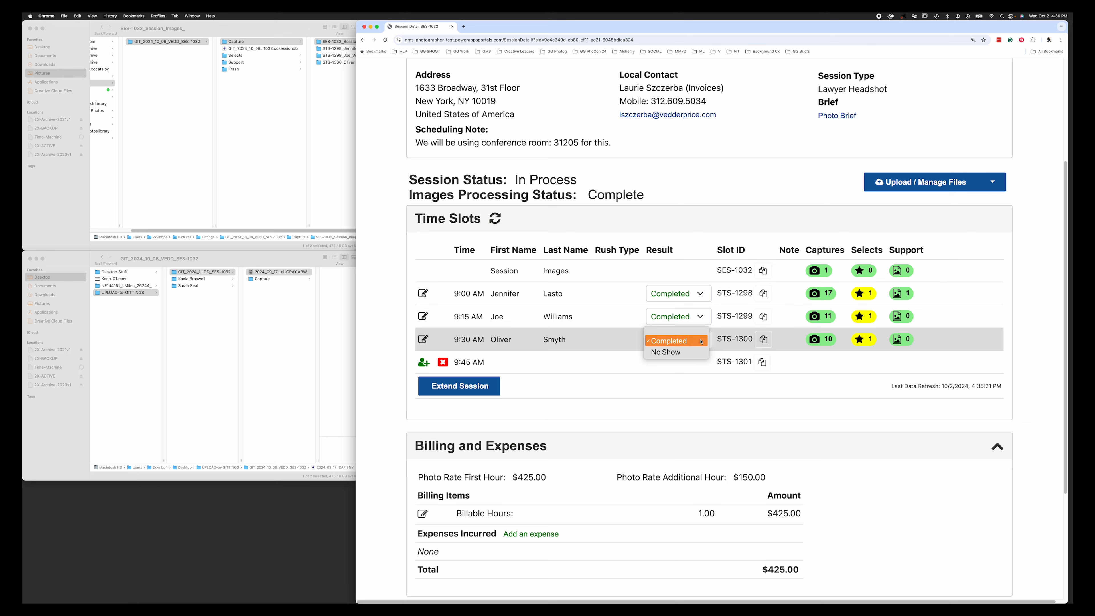
left_click(691, 366)
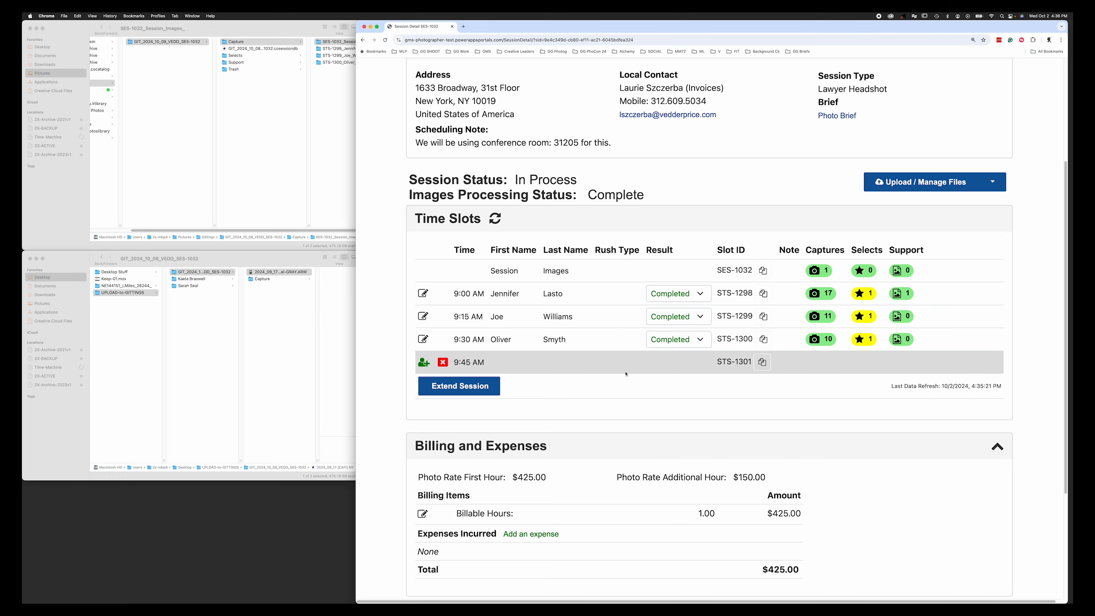
scroll(626, 373, "down", 2)
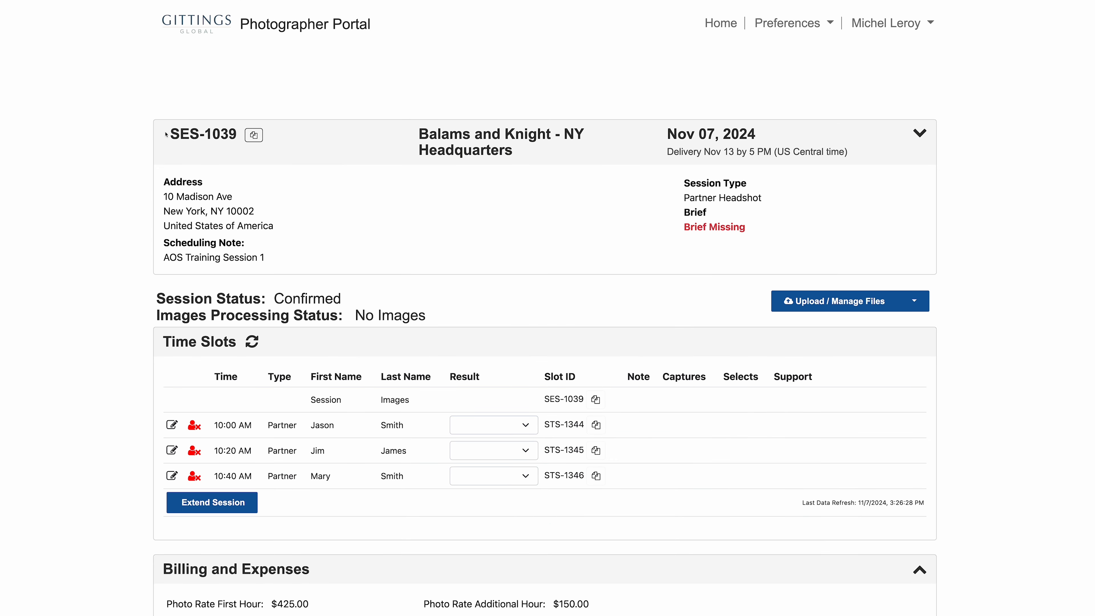
- Save the note 'Fix stain the tie and remove flyaway hairs.' on the 10:00 AM slot STS-1344
left_click_drag(525, 156, 113, 117)
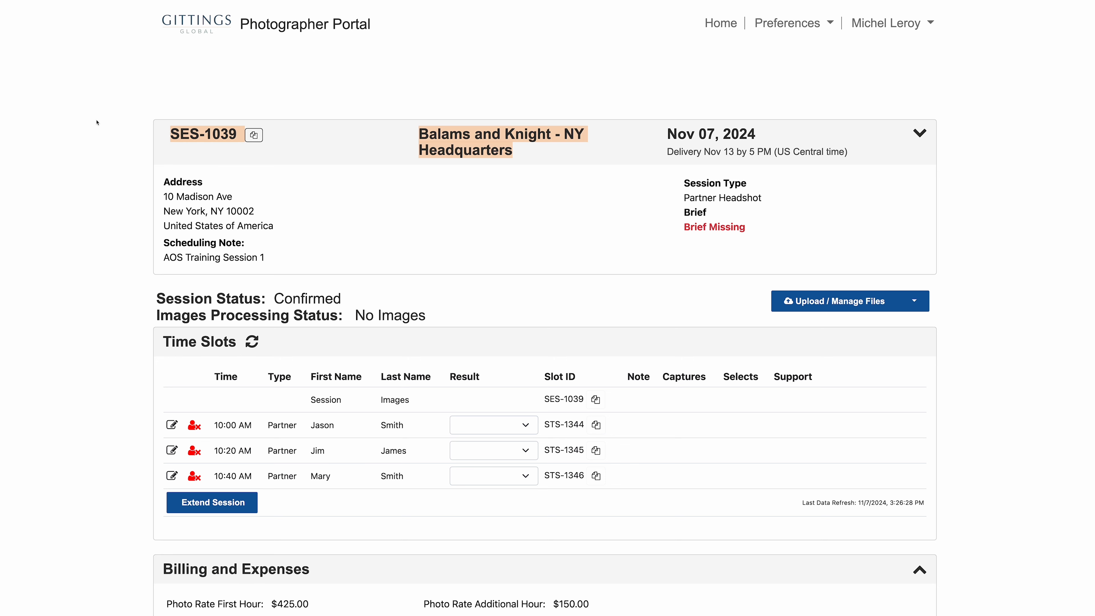
left_click(111, 353)
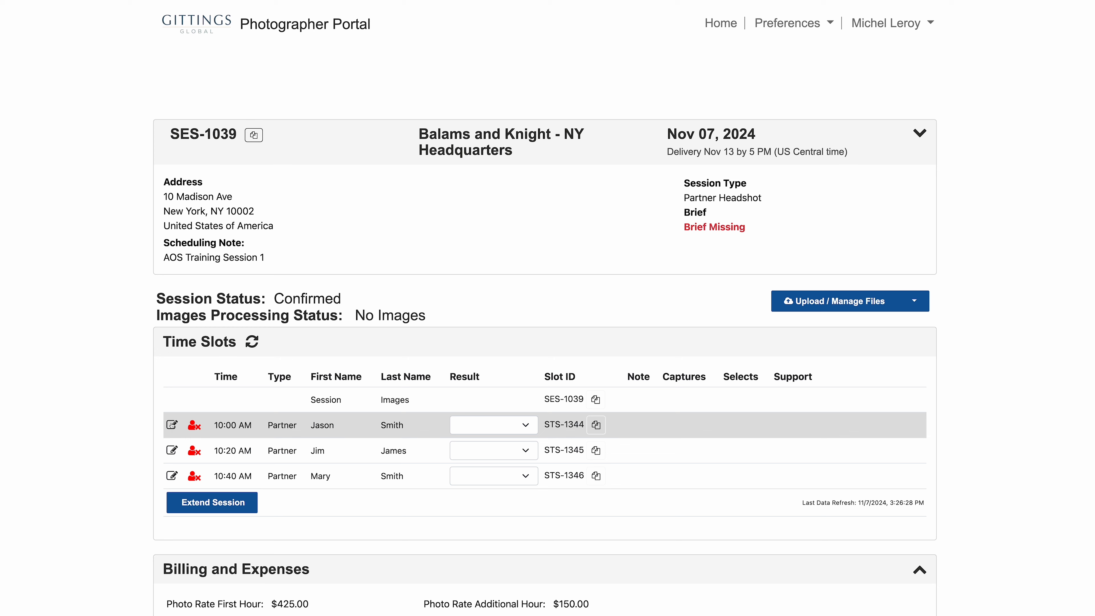
left_click_drag(418, 424, 300, 427)
left_click(171, 427)
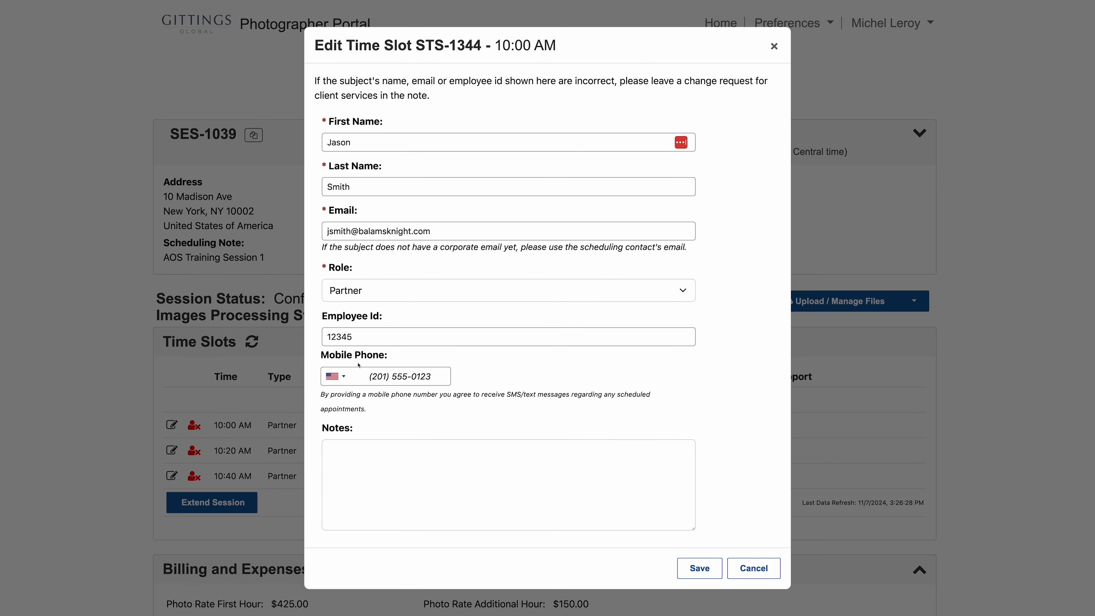
left_click(349, 447)
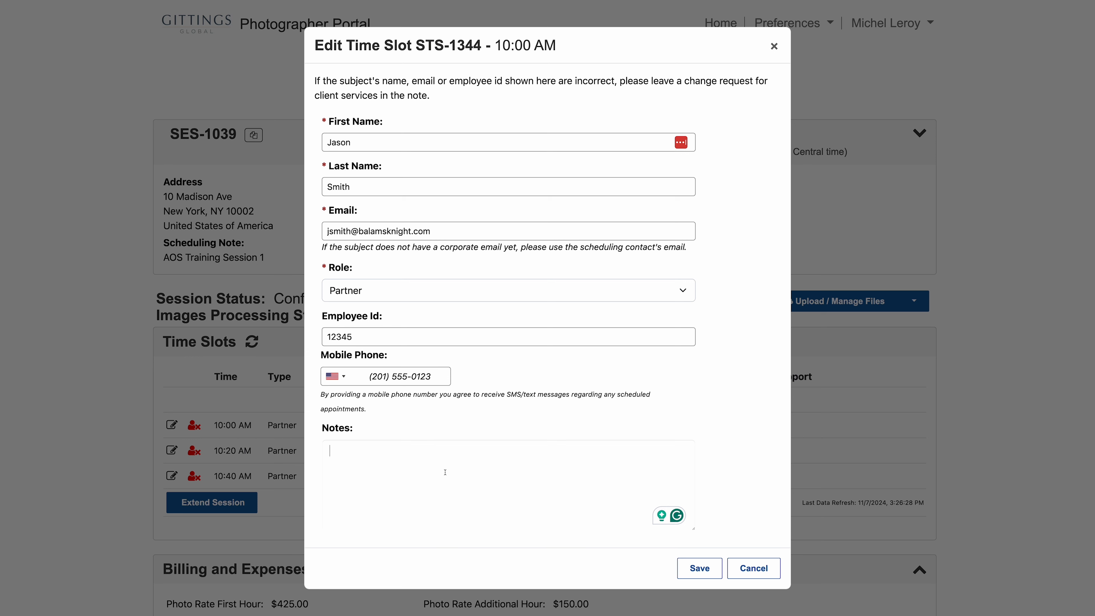
type("Fix stain the tie and remove flyaway hairs.")
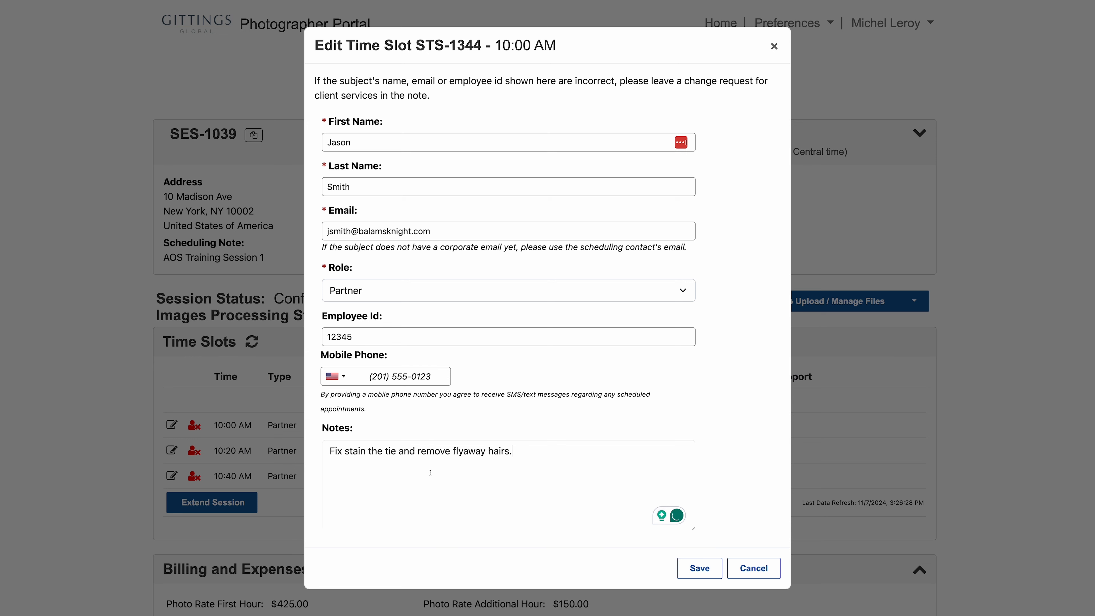
left_click(711, 574)
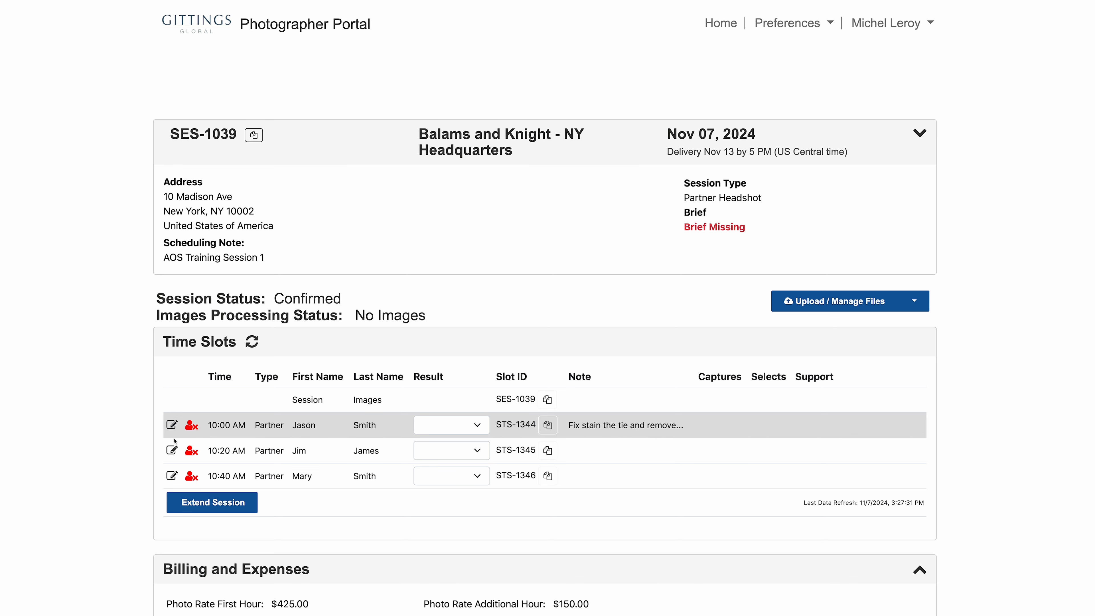
- Paste the same retouch note into the 10:20 AM slot STS-1345 and save it
left_click(172, 450)
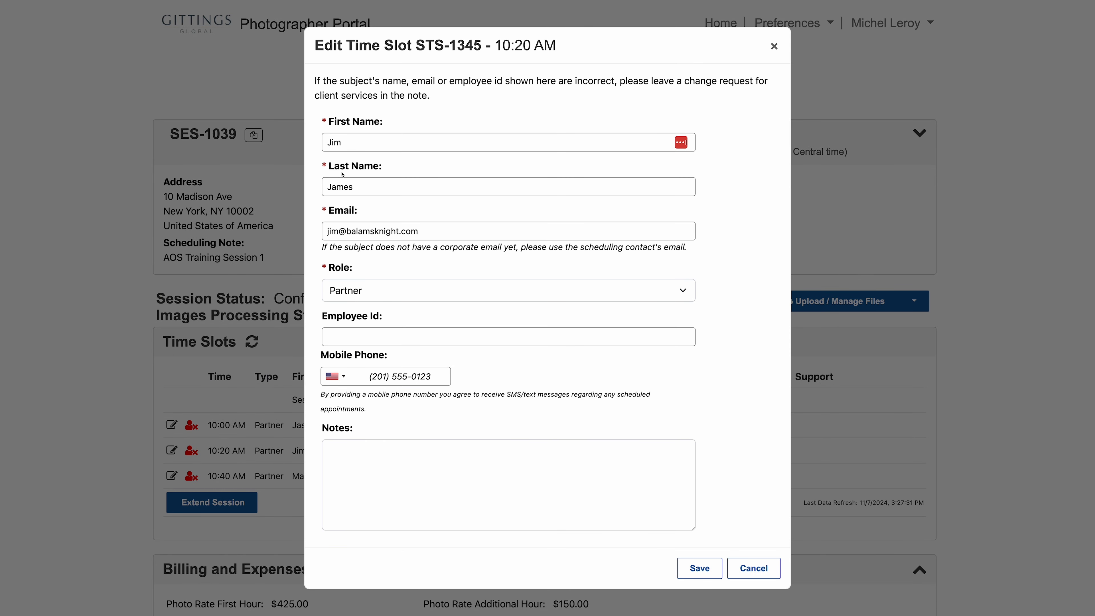
left_click_drag(367, 148, 303, 144)
left_click_drag(363, 187, 302, 186)
left_click(350, 469)
type("Fix stain the tie and remove flyaway hairs.")
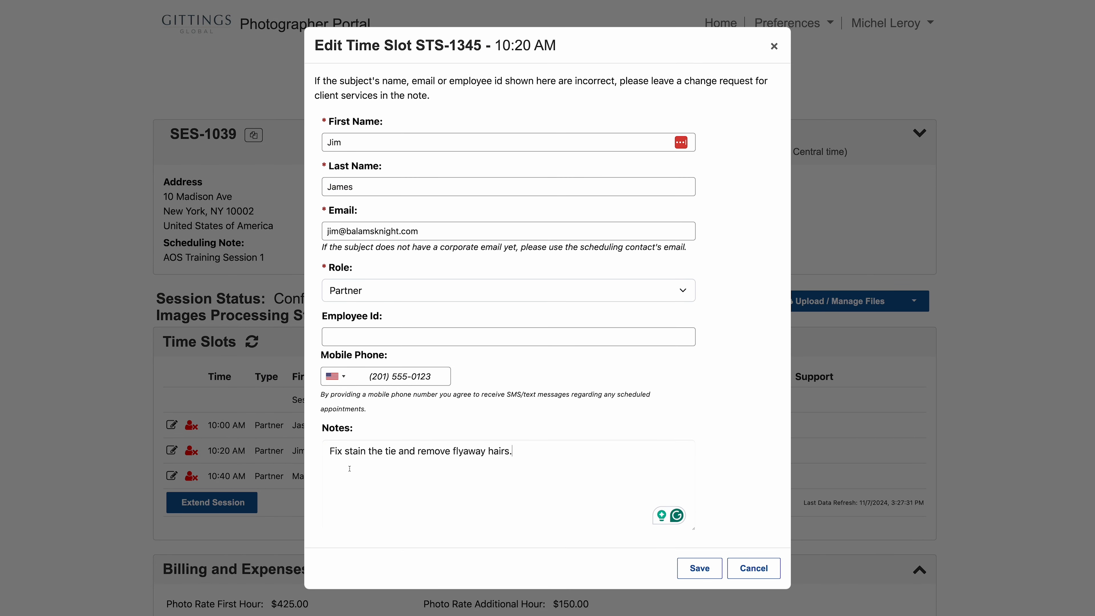
left_click(699, 568)
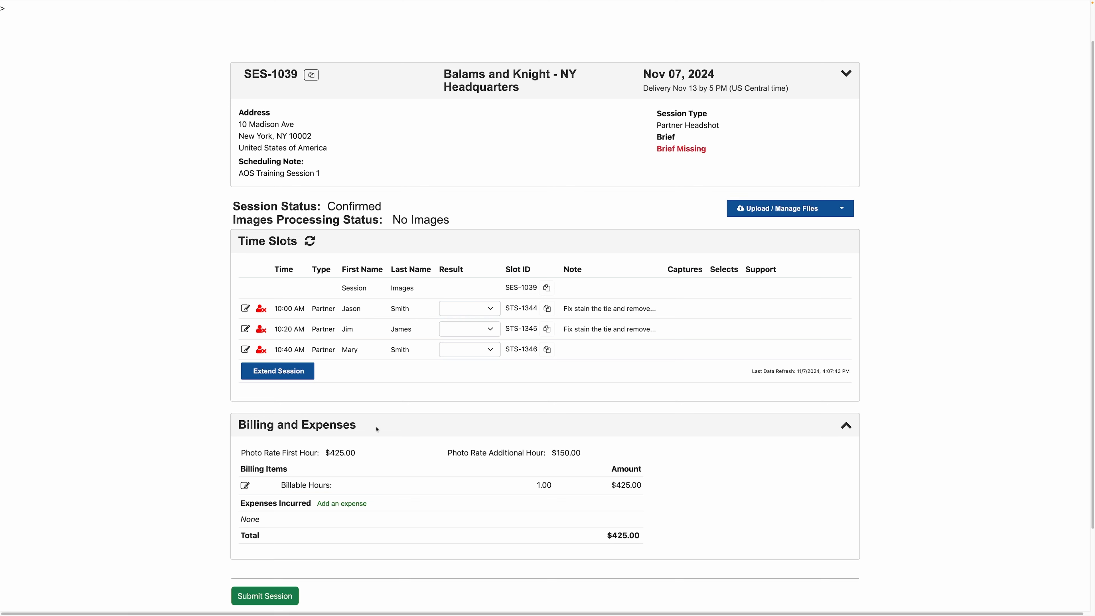
- Bring up the Edit Billable Hours dialog for SES-1039 from Billing and Expenses
left_click_drag(364, 428, 238, 424)
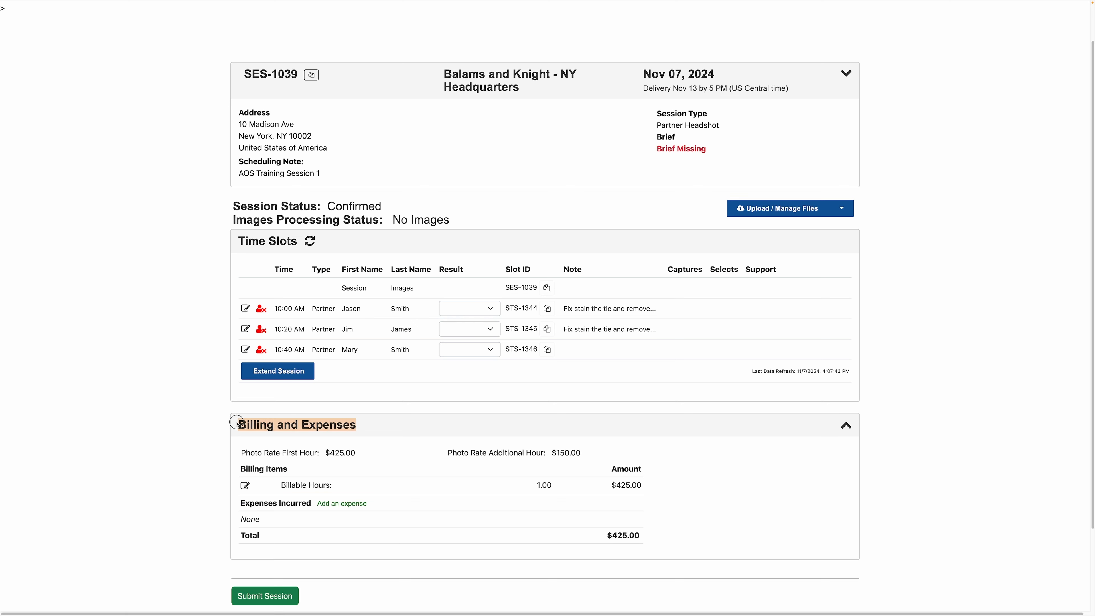
left_click(201, 454)
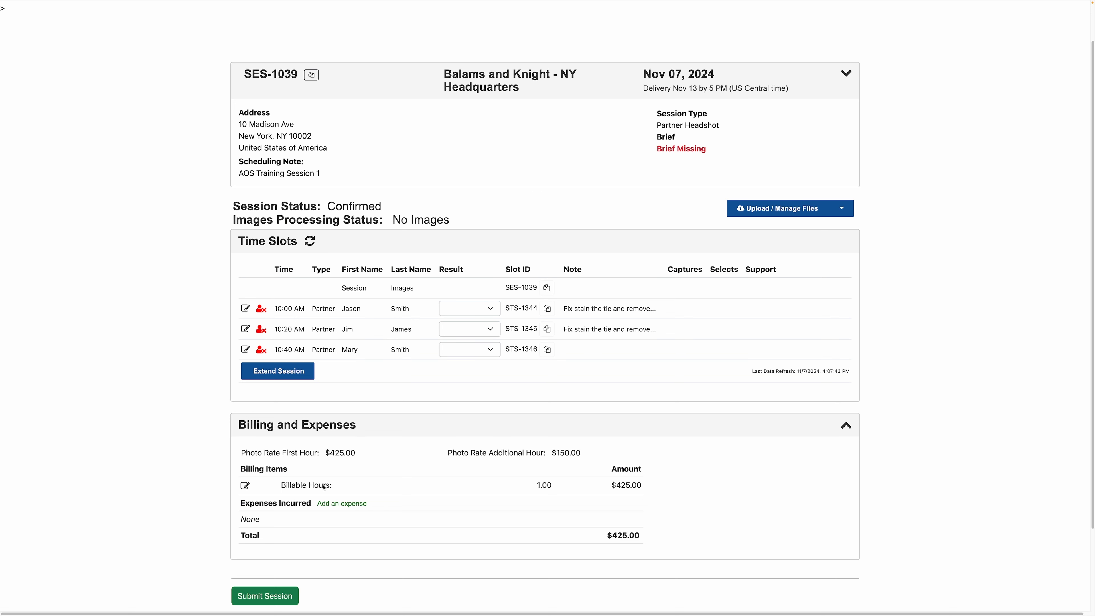
left_click(246, 486)
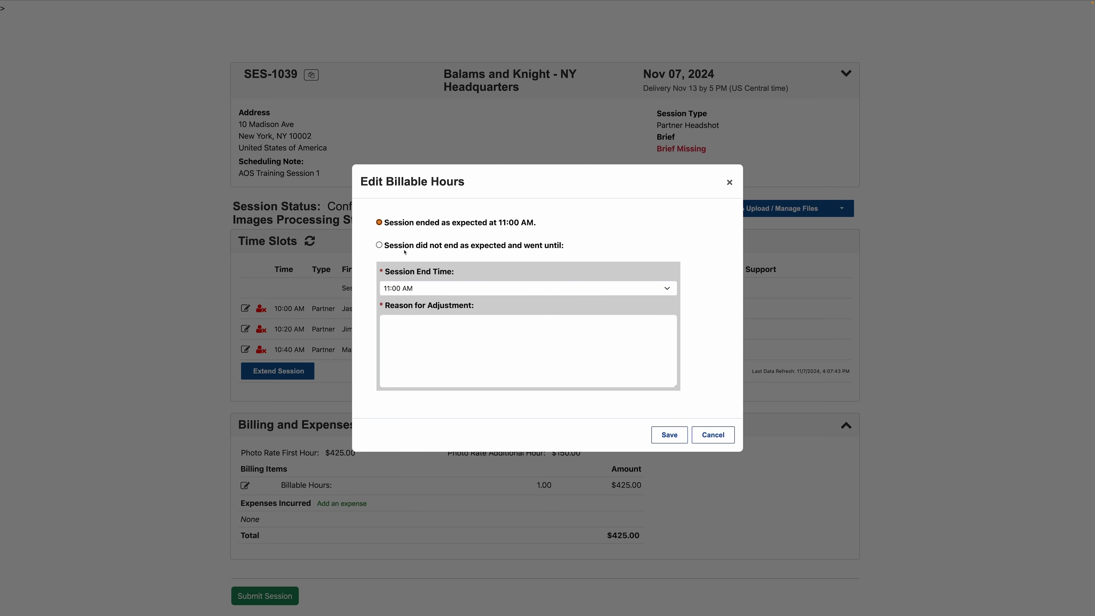
- Set the session end time to 11:15 AM with the subject-running-late reason, and save
left_click(379, 245)
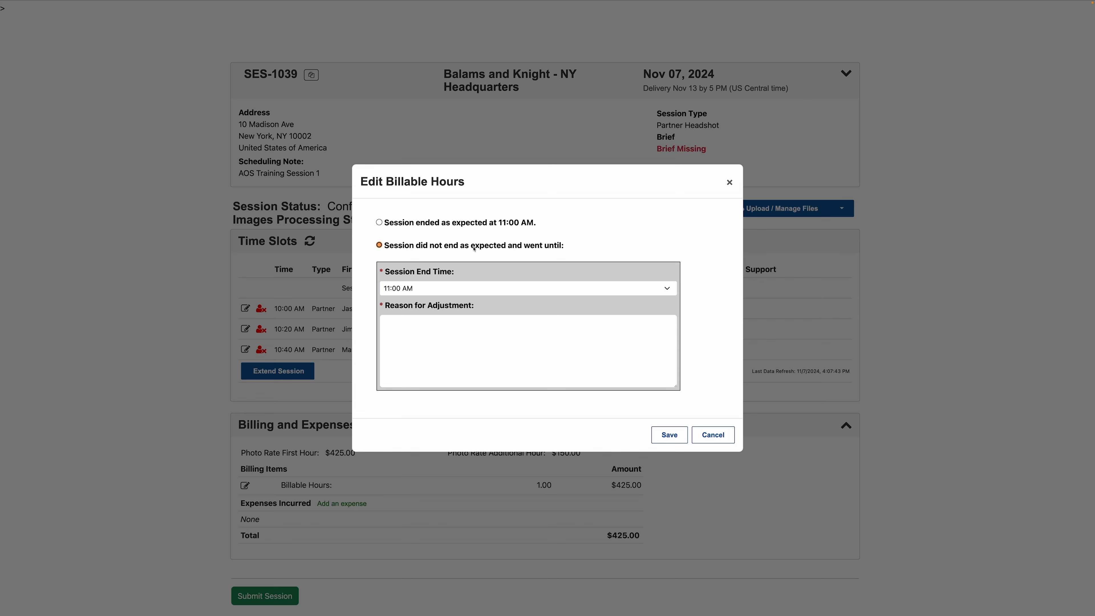
left_click(511, 289)
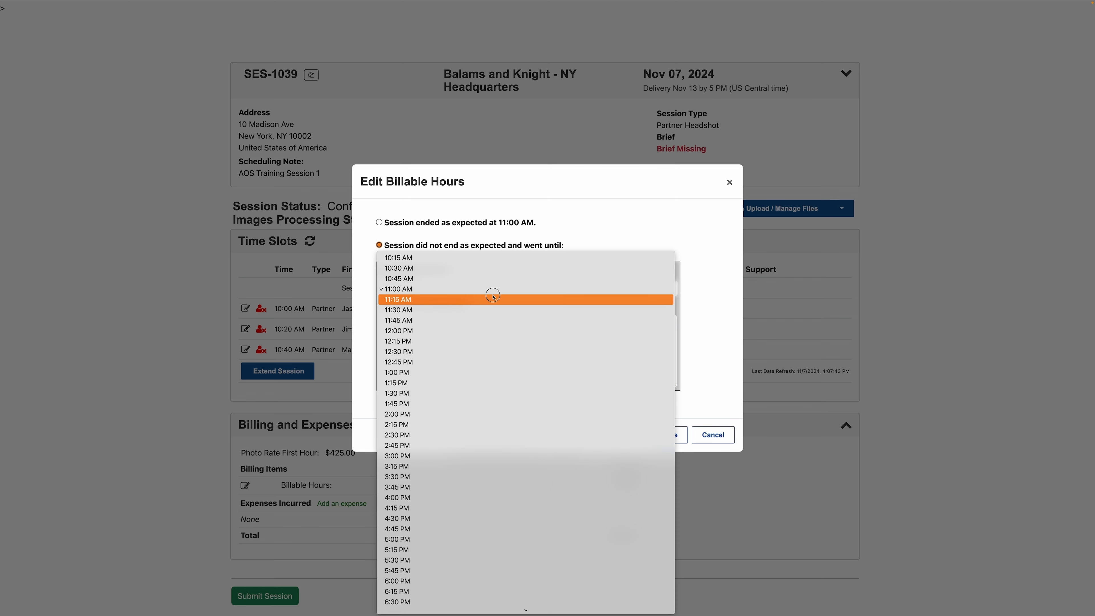
left_click(493, 299)
left_click(478, 335)
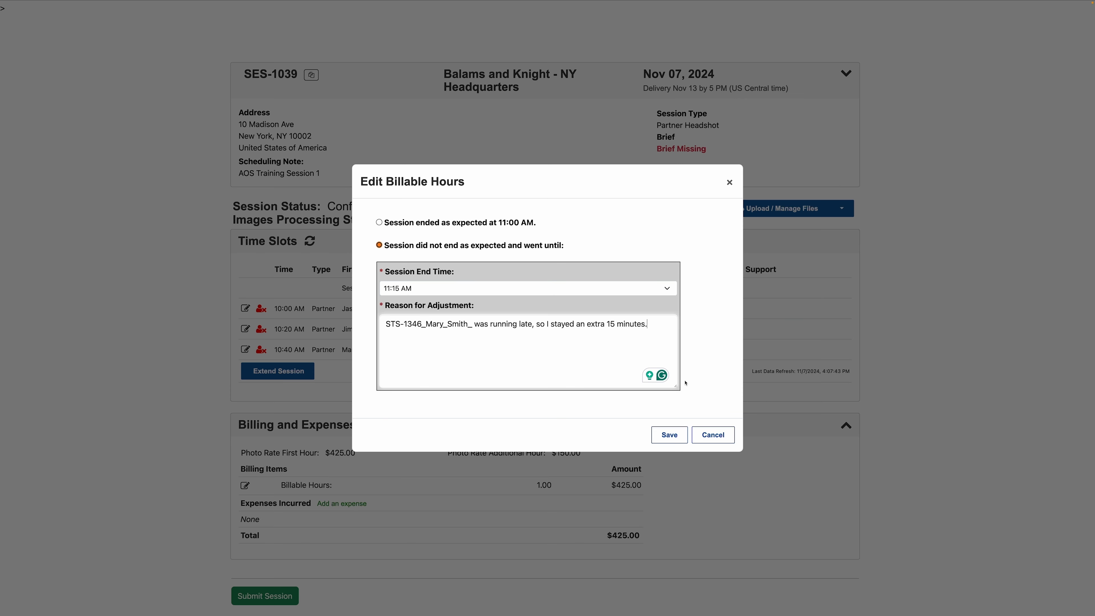
left_click(670, 436)
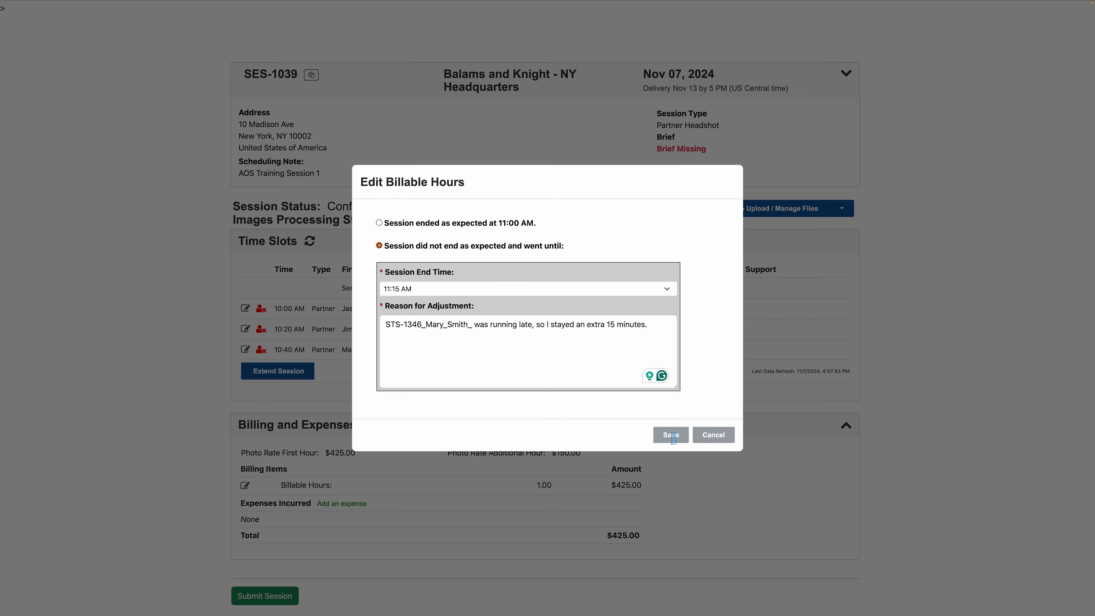